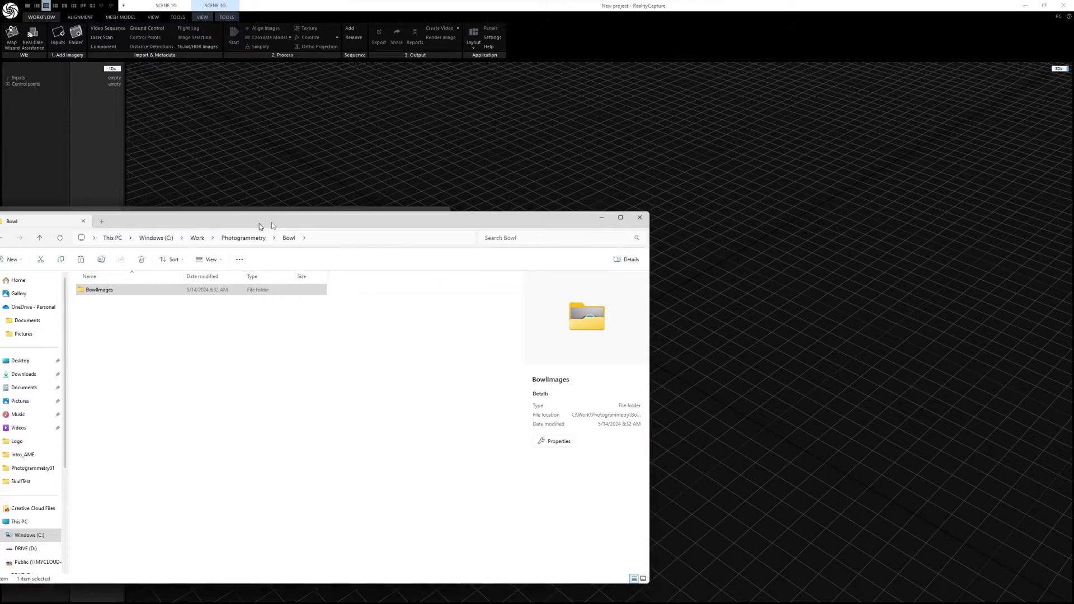
Step: Import the BowlImages folder from the Bowl directory into the project's inputs and close the file window
left_click_drag(257, 224, 543, 122)
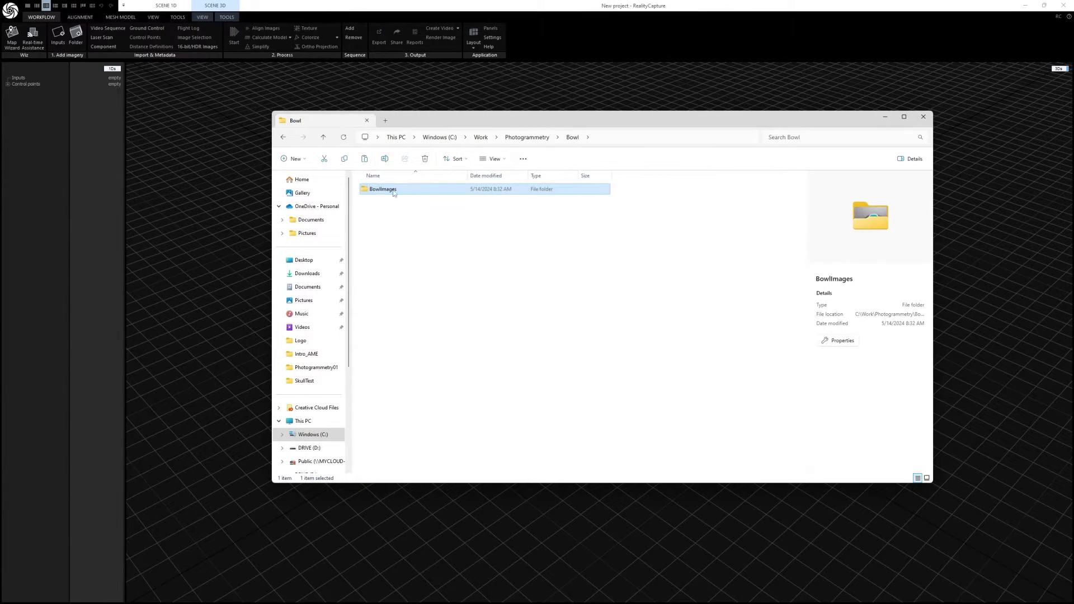
left_click_drag(381, 189, 30, 116)
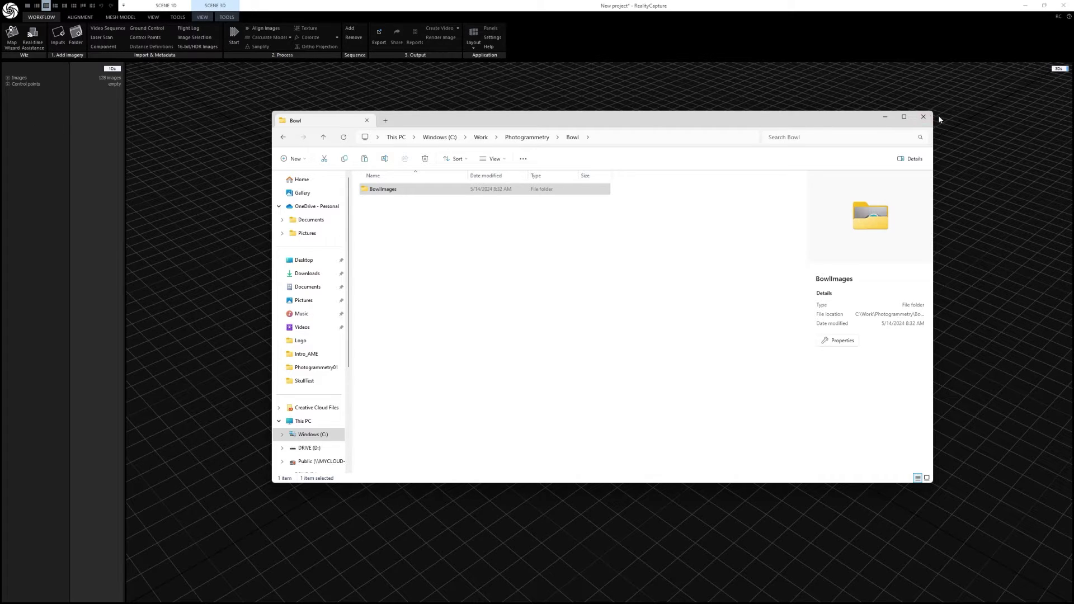
left_click(923, 118)
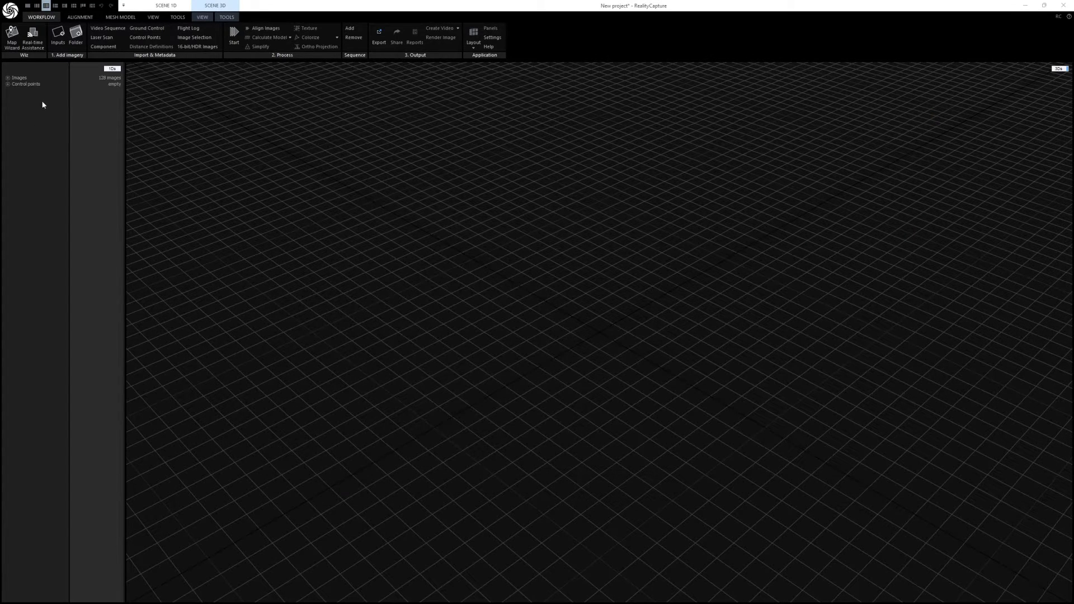
Step: Expand the list of imported images and switch the main view from 3D to 2D
left_click(8, 78)
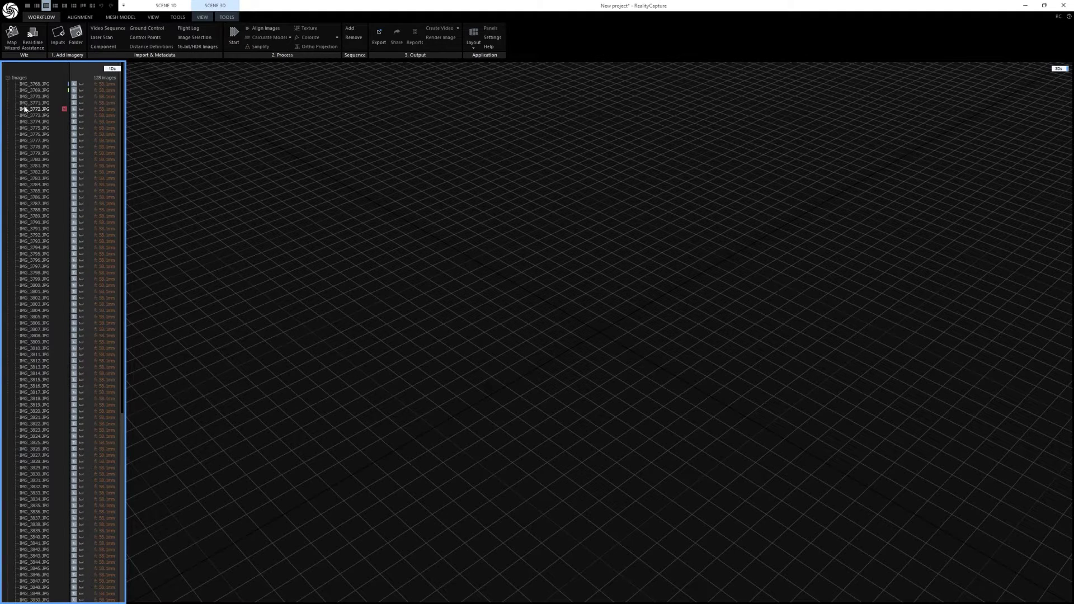
left_click(1059, 68)
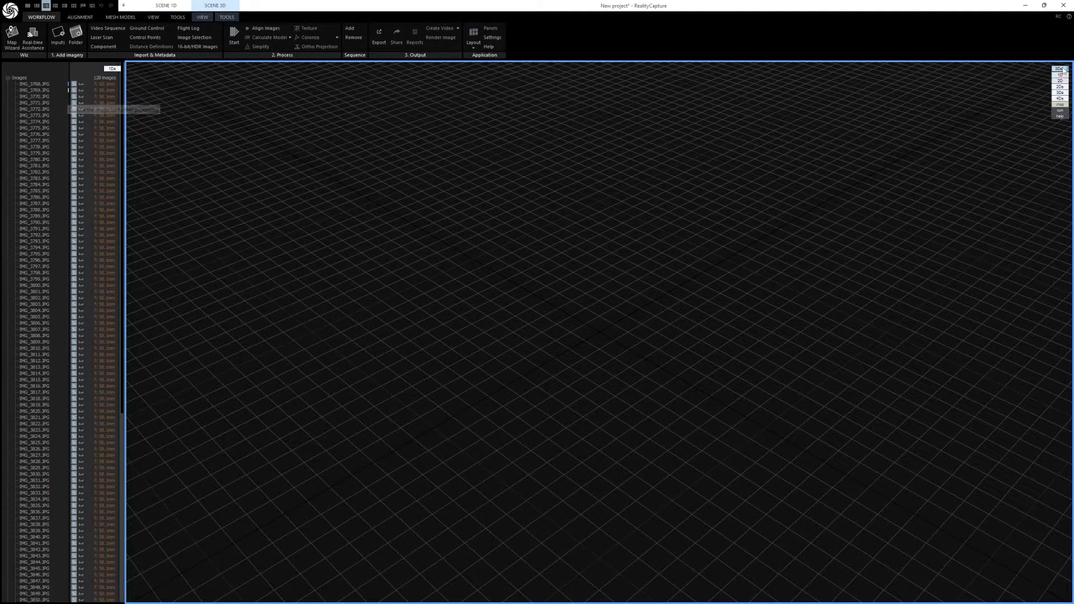
left_click(1060, 80)
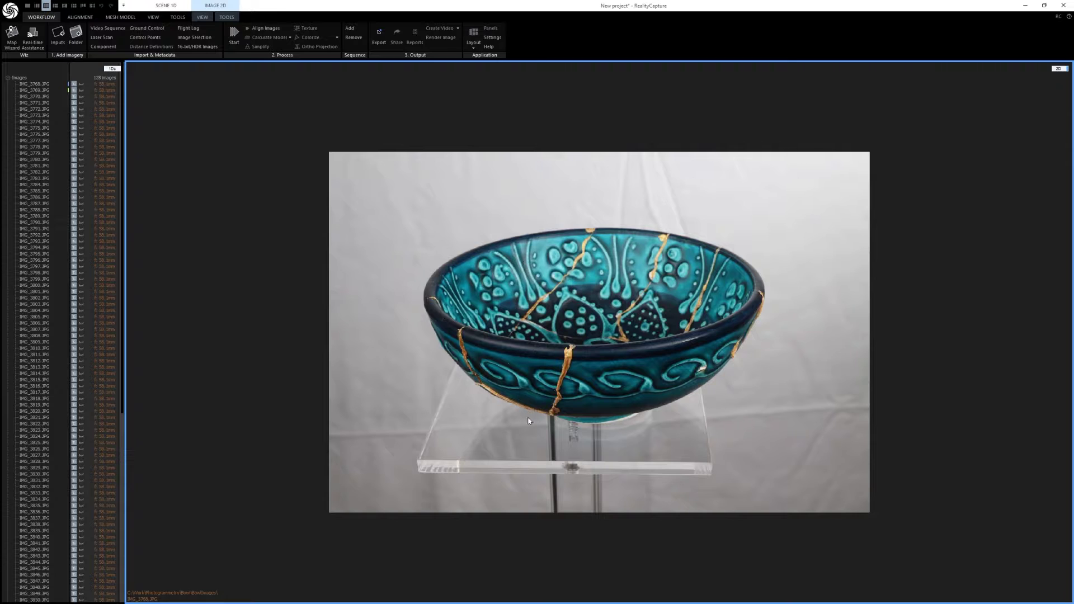
Step: Browse photos across the imported set to examine the bowl upright, upside down and in close-up
left_click(35, 292)
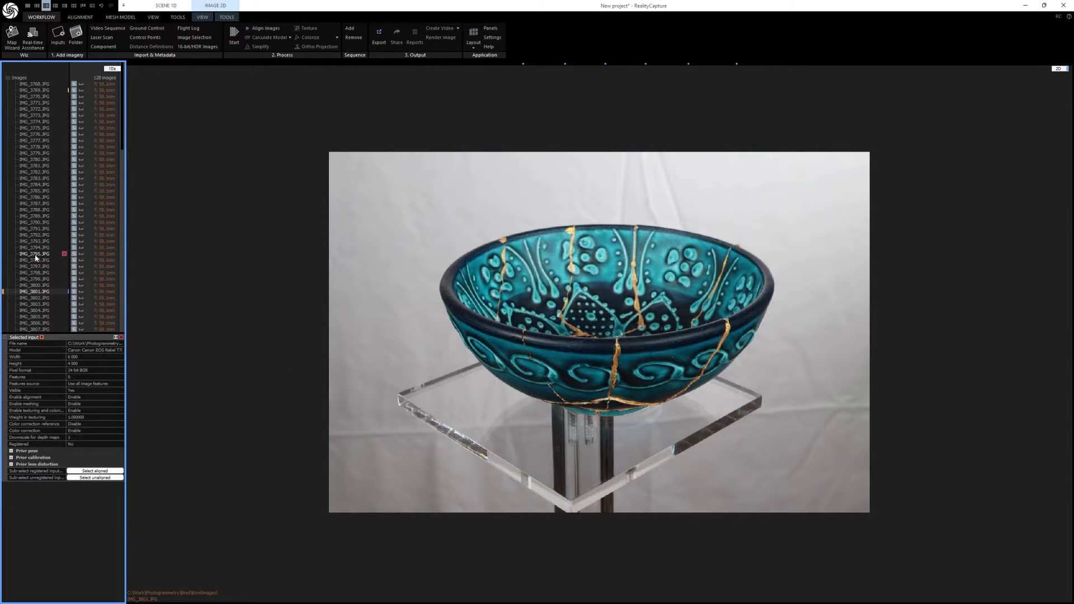
left_click(35, 254)
left_click(44, 299)
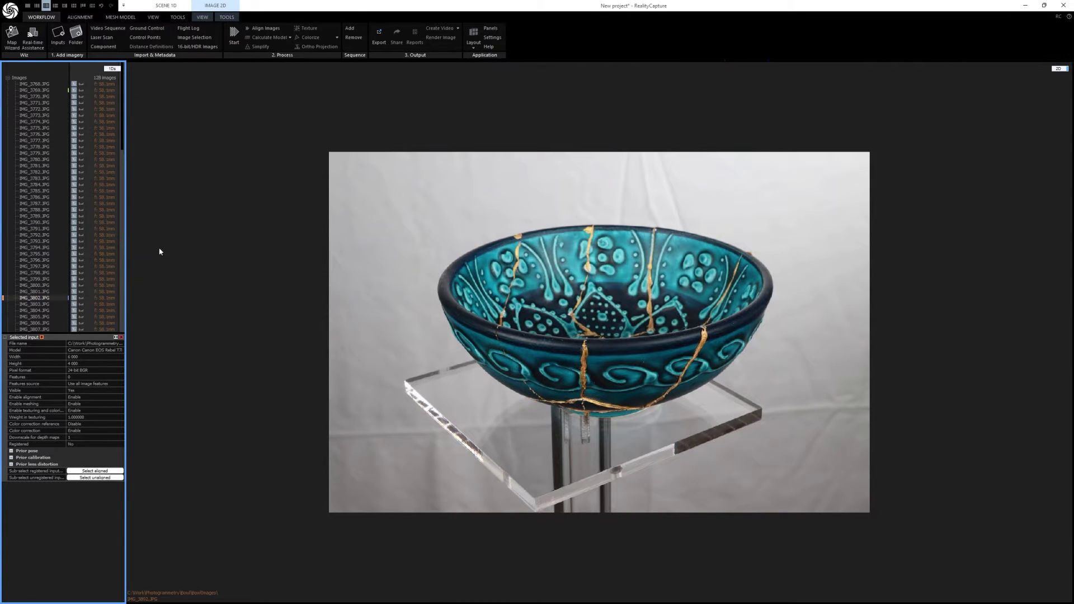
scroll(38, 246, "down", 12)
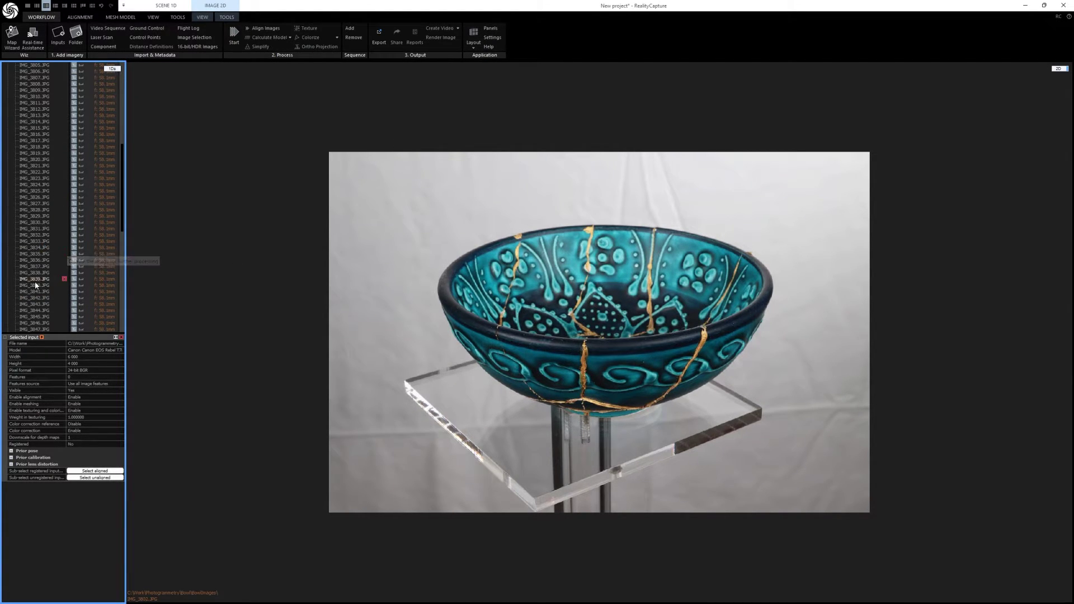
left_click(34, 280)
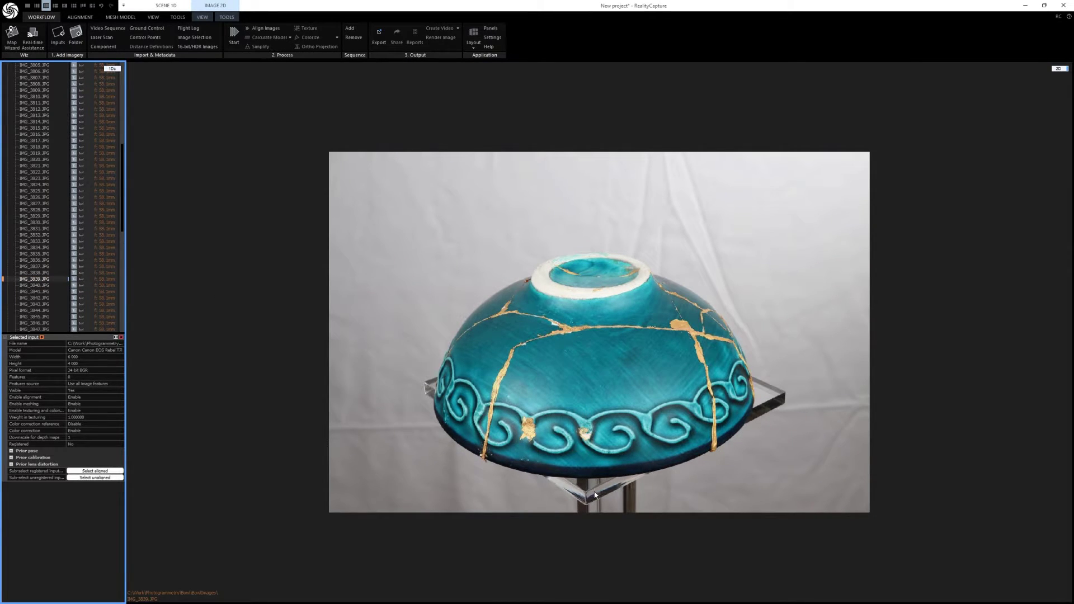
scroll(34, 277, "down", 5)
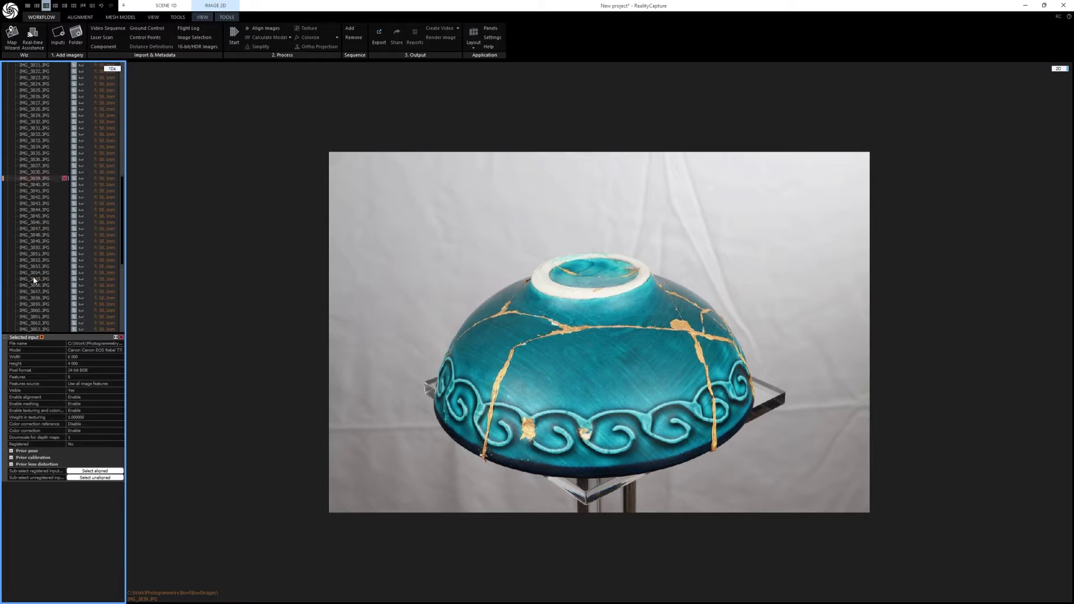
left_click(38, 285)
scroll(38, 285, "down", 5)
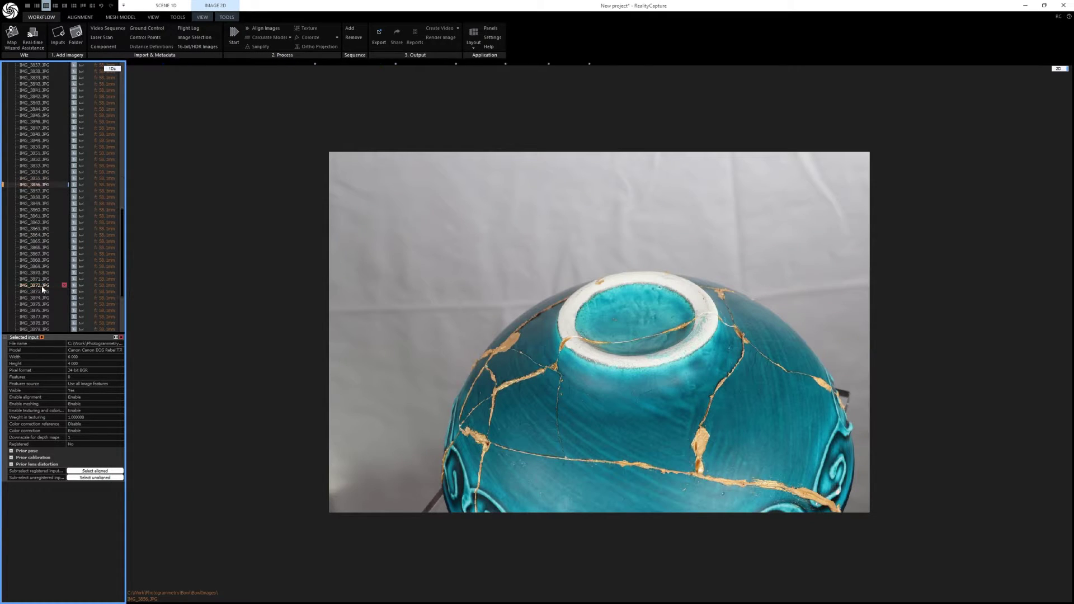
left_click(40, 292)
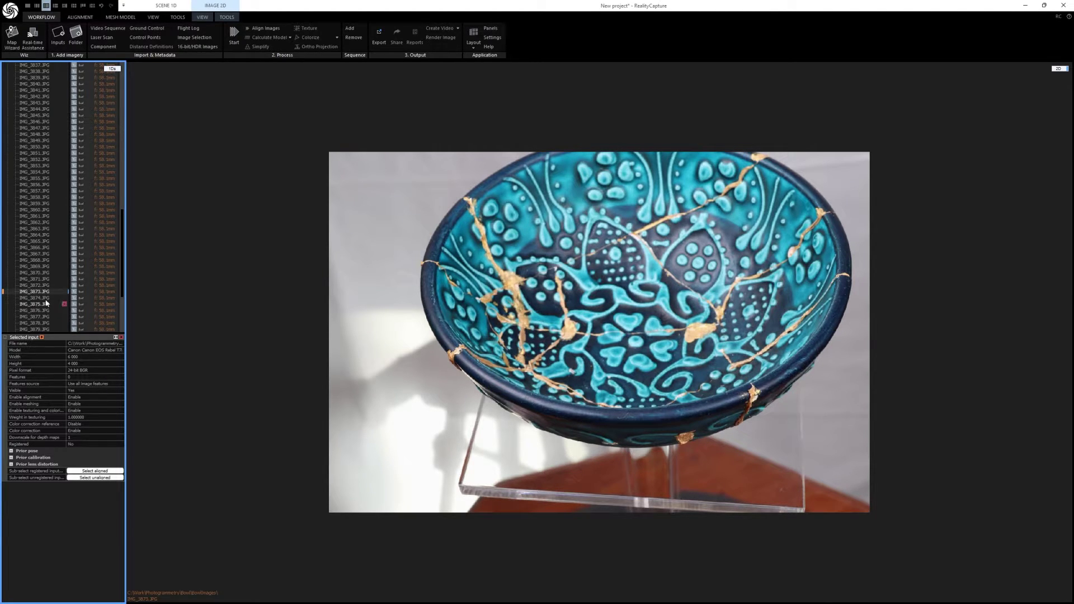
left_click(30, 122)
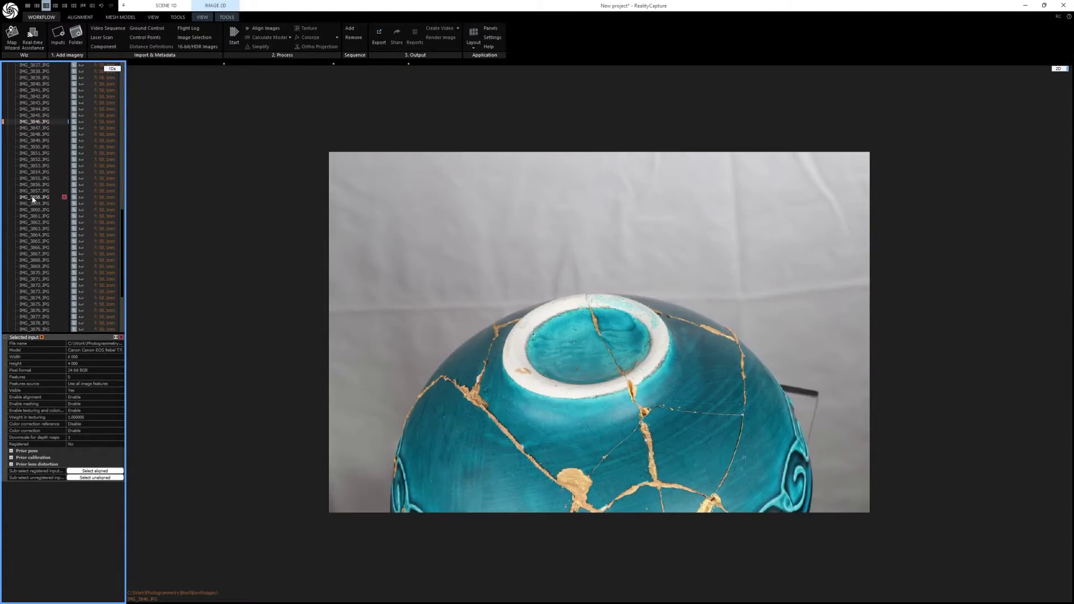
scroll(32, 205, "up", 15)
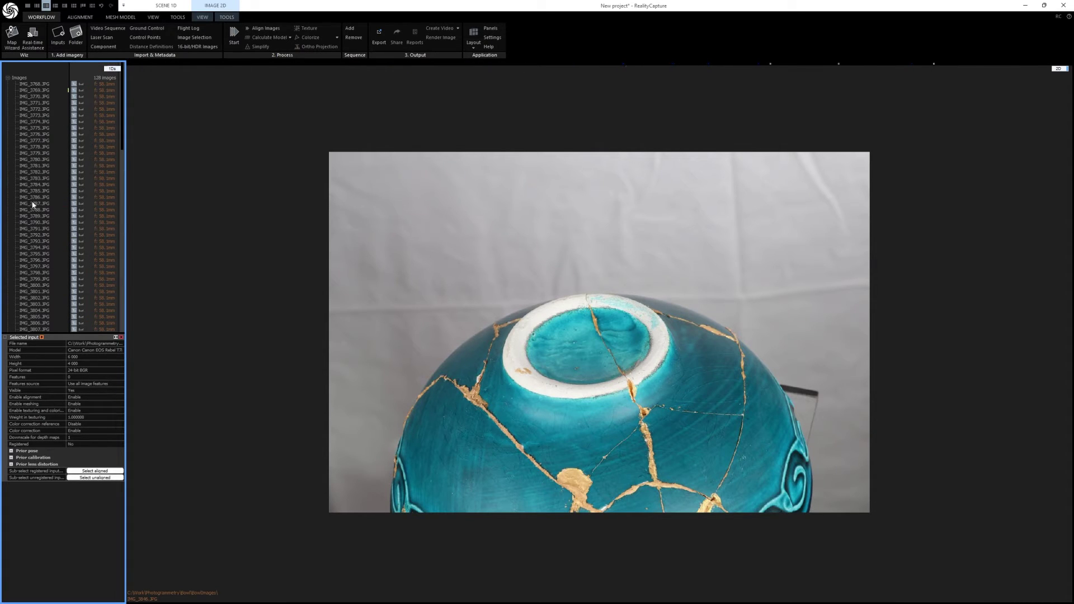
Step: Collapse the image list and align all imported images
left_click(7, 78)
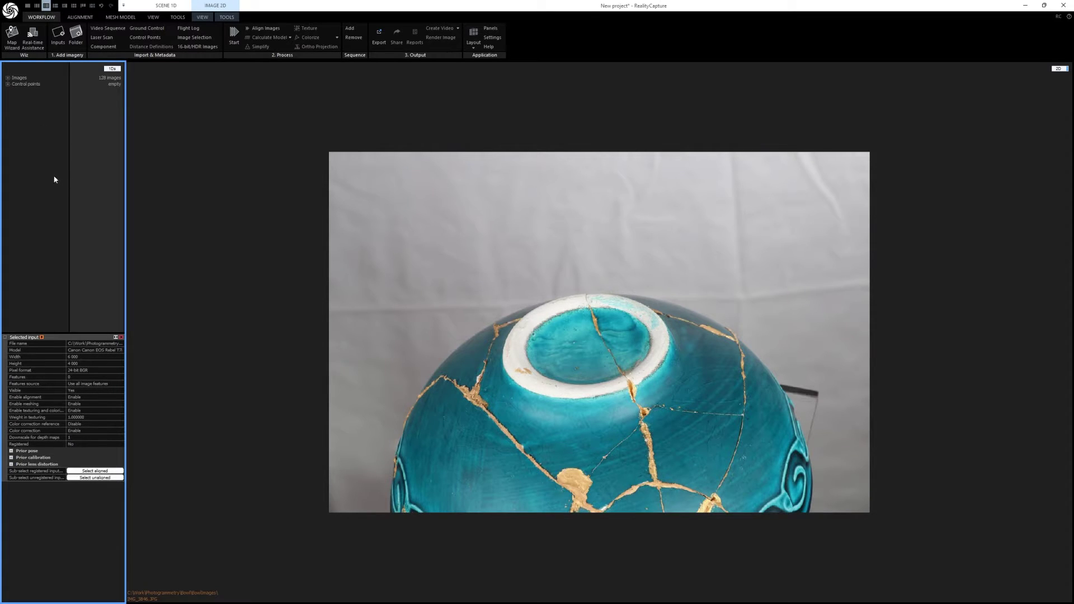
left_click(82, 18)
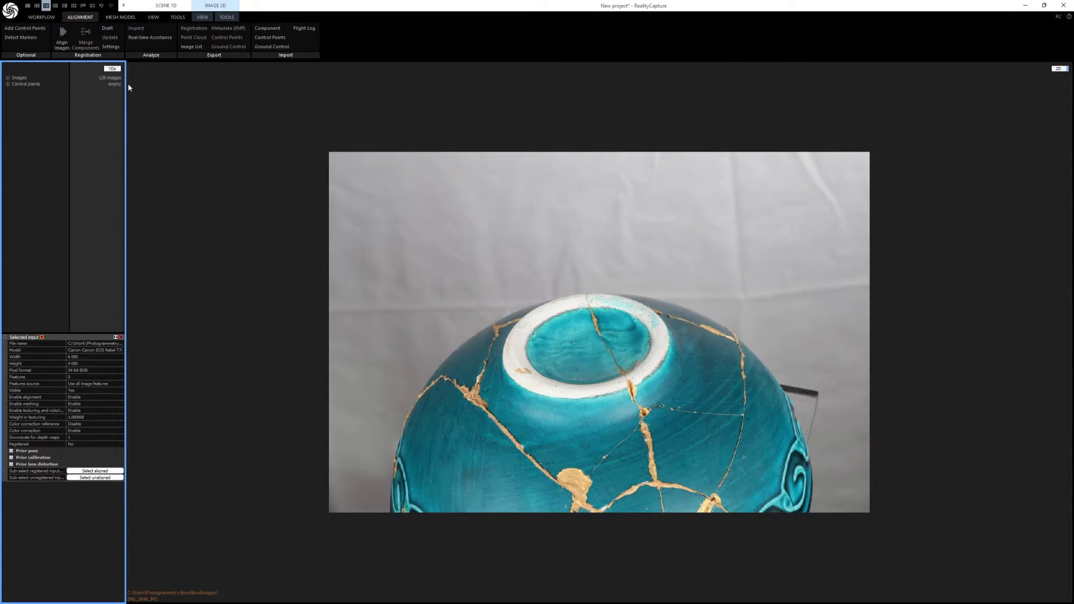
left_click(62, 36)
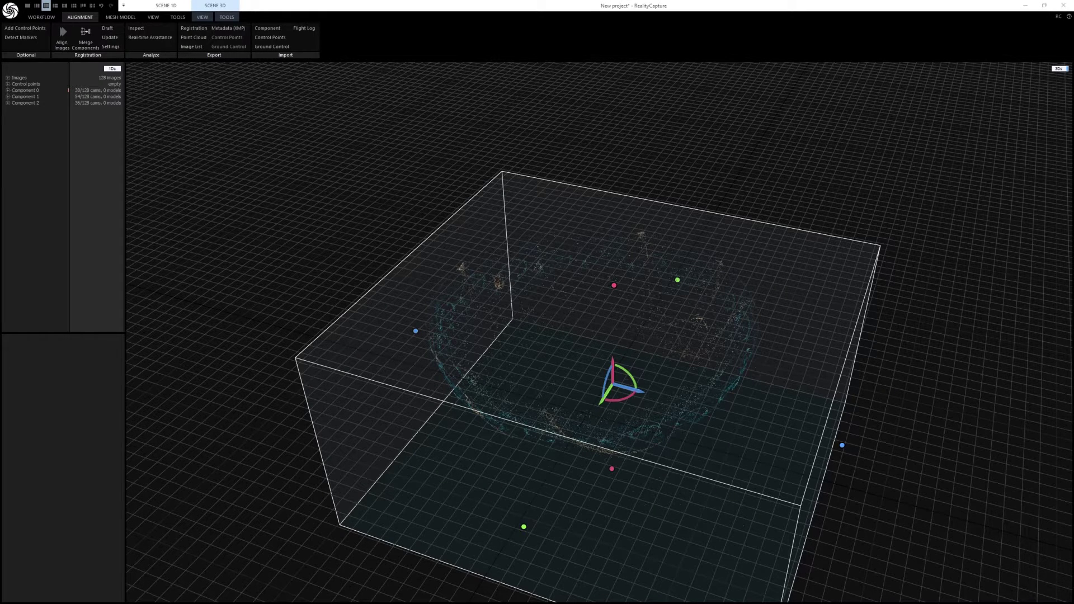
Step: Examine and compare the point clouds of Components 0, 1 and 2 from different angles
left_click(37, 96)
left_click(36, 104)
left_click(26, 90)
left_click(36, 96)
left_click(33, 103)
left_click(32, 90)
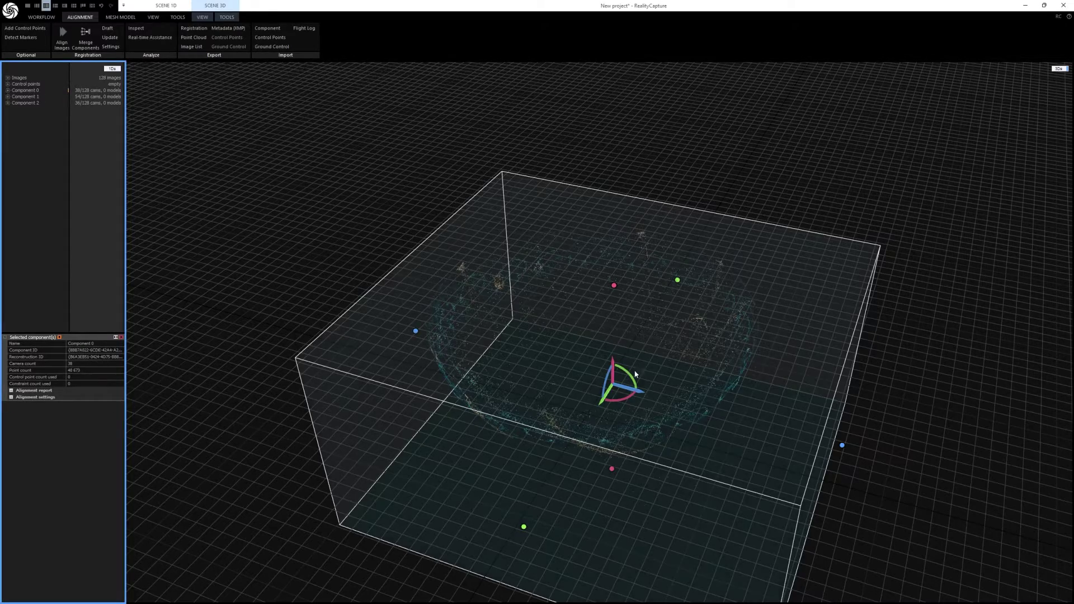
left_click_drag(636, 372, 632, 428)
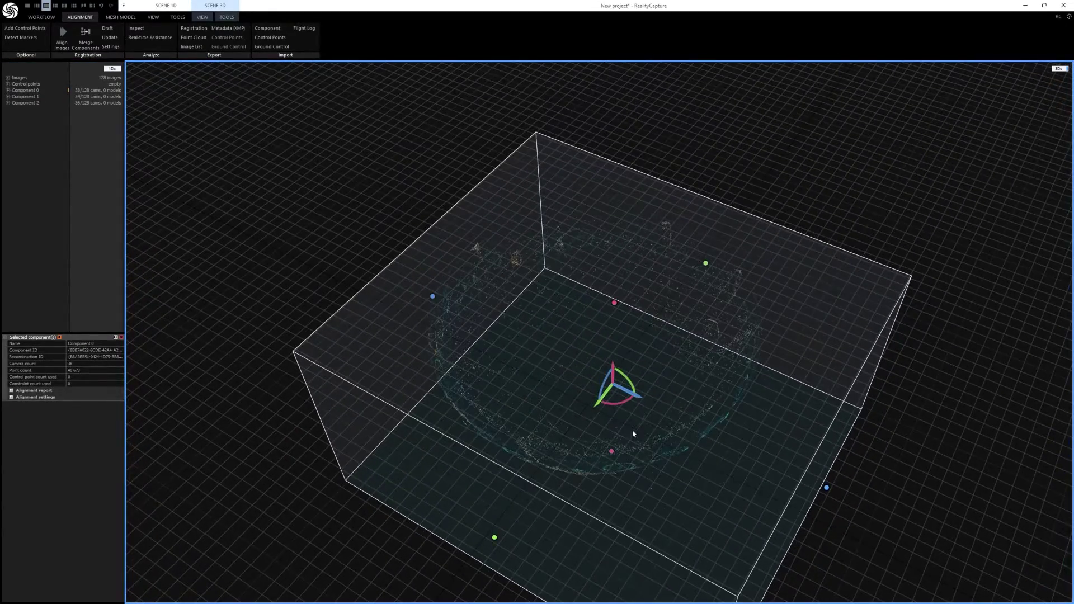
left_click_drag(537, 366, 127, 168)
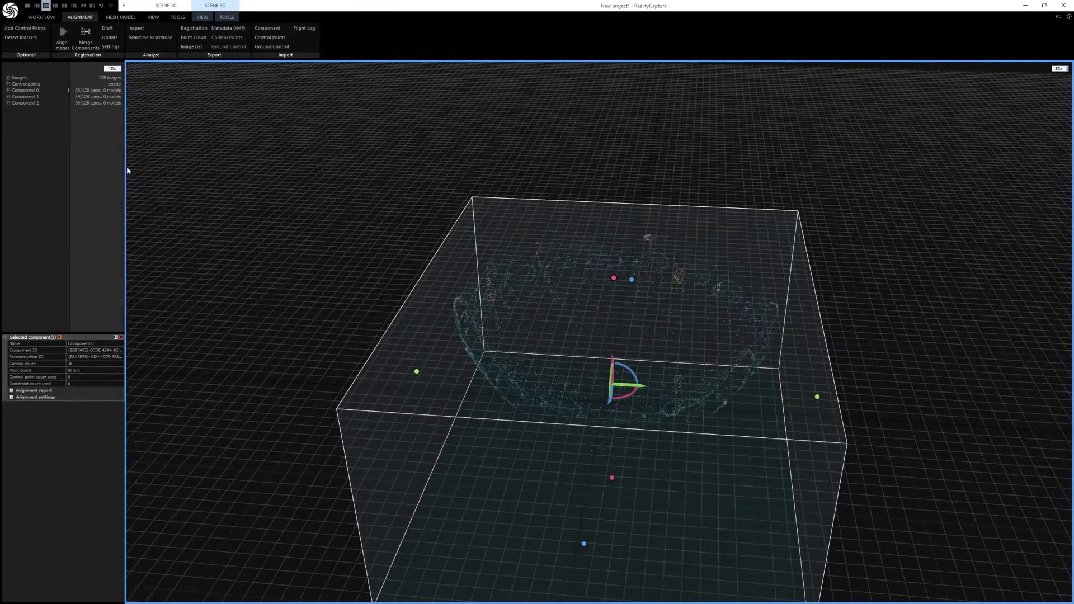
left_click(25, 96)
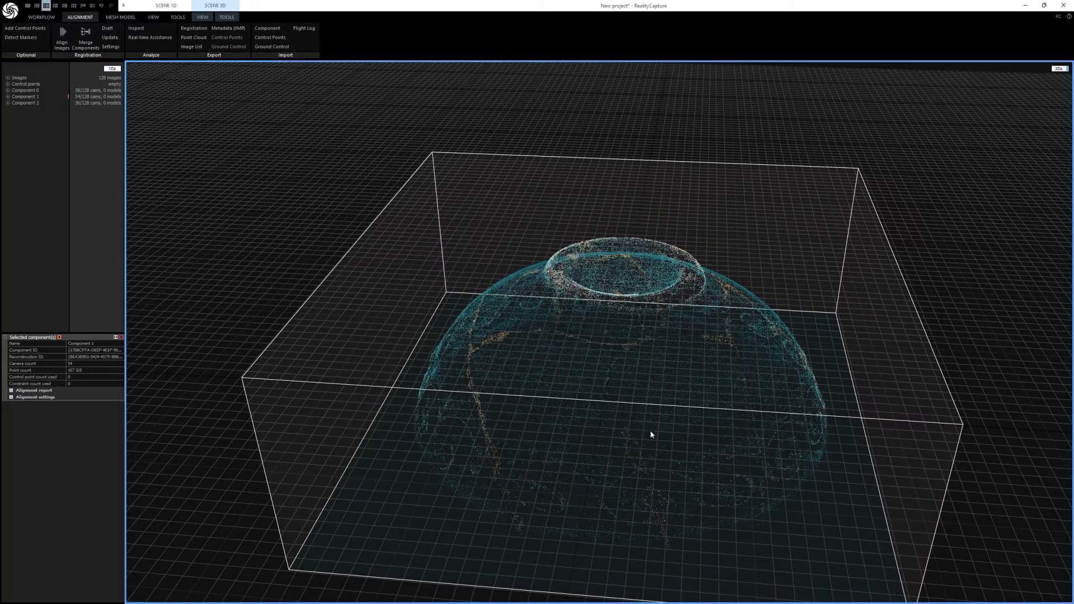
left_click(27, 103)
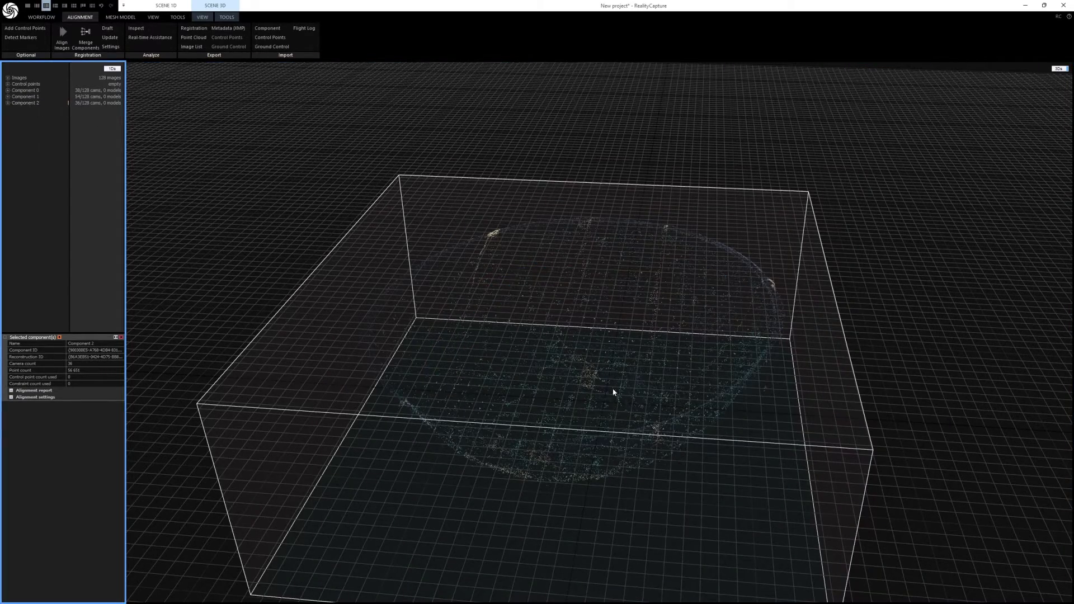
left_click_drag(616, 391, 643, 410)
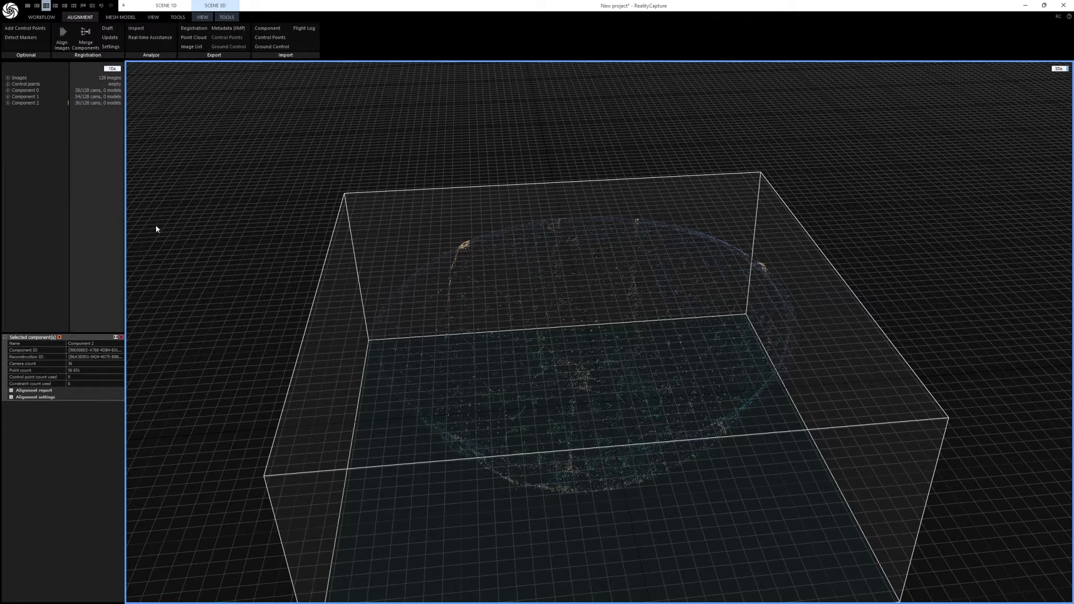
Step: Build a preview-quality mesh model for Component 0 and colorize it
left_click(35, 93)
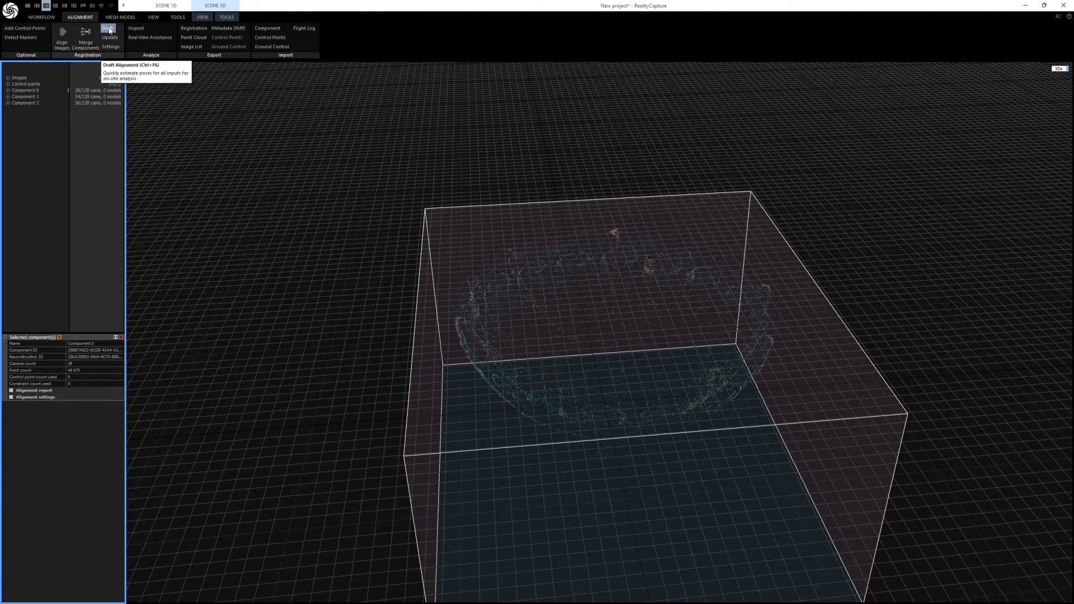
left_click(121, 17)
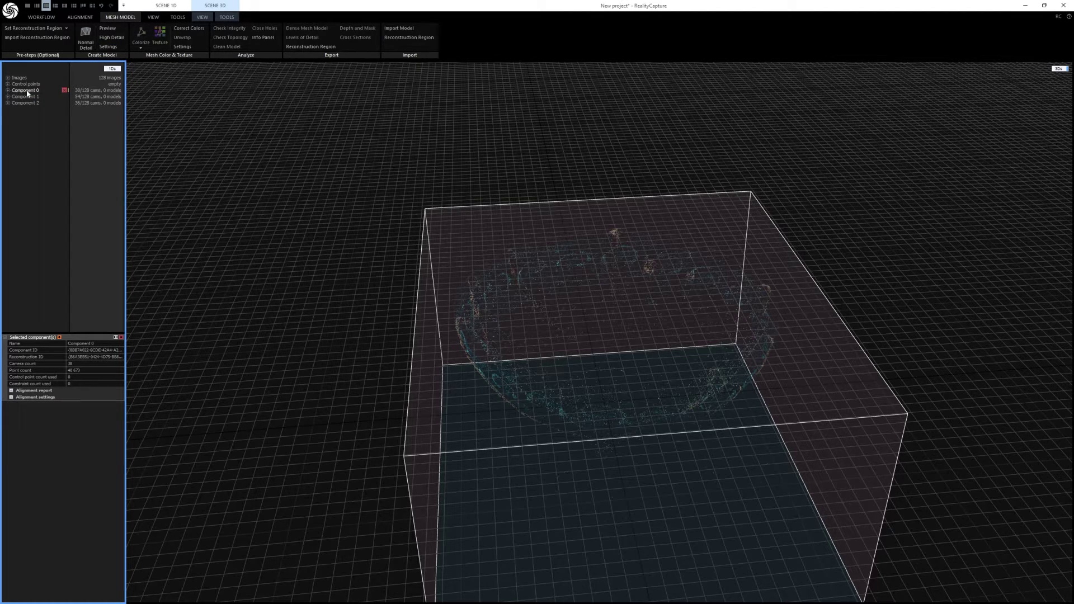
left_click(113, 29)
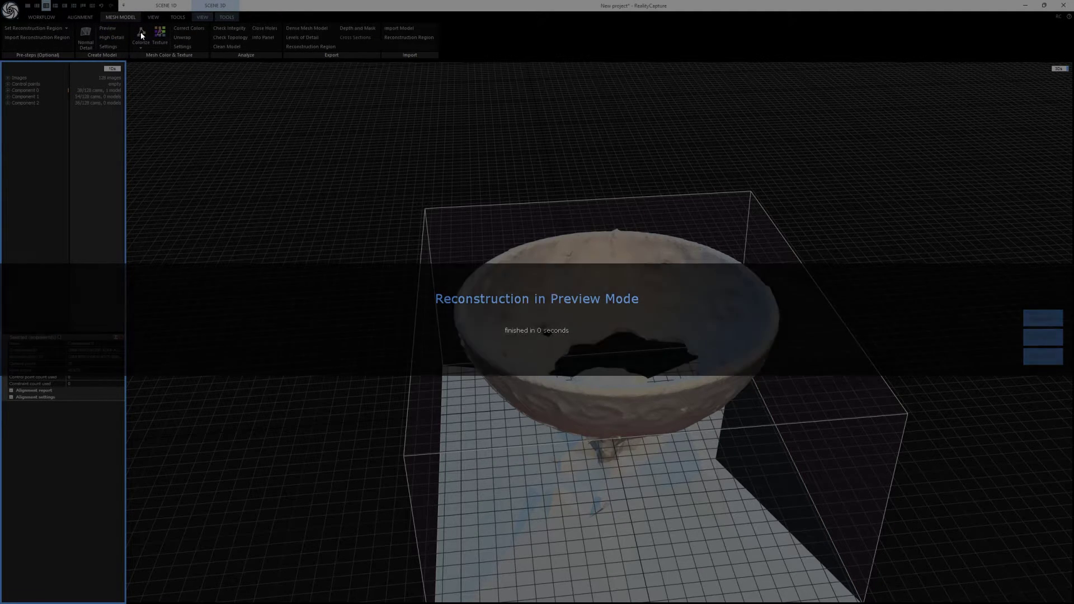
left_click(141, 34)
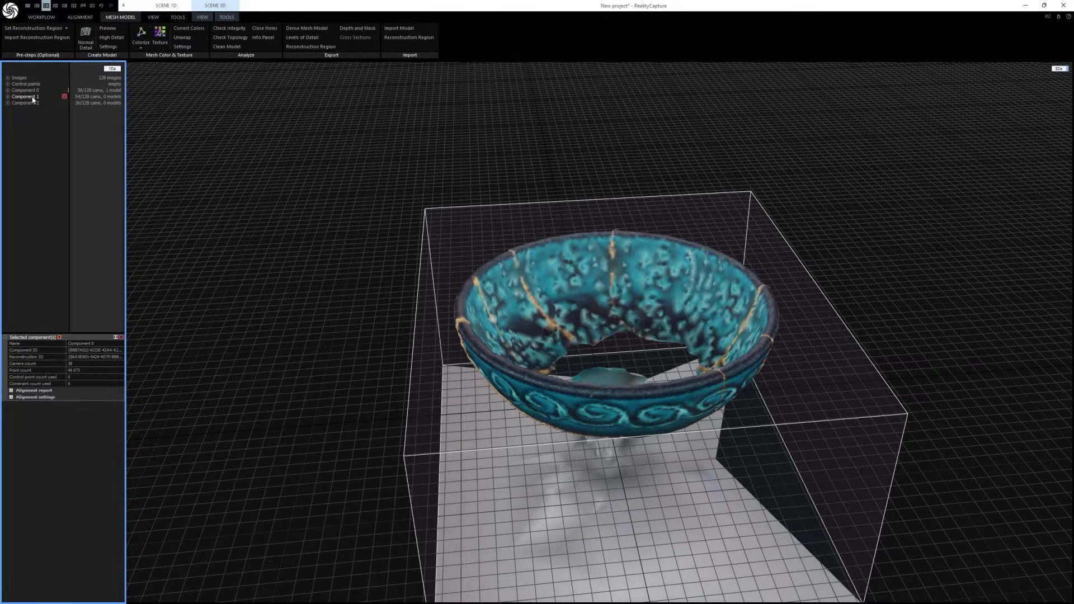
Step: Build a preview-quality mesh model for Component 1 and colorize it
left_click(33, 97)
left_click(104, 28)
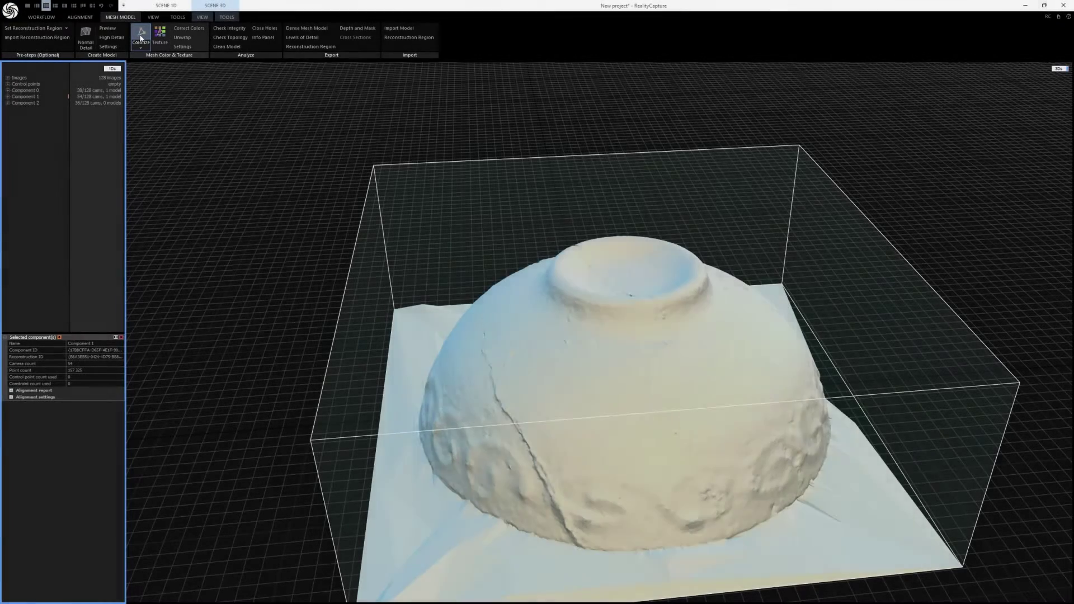
left_click(140, 35)
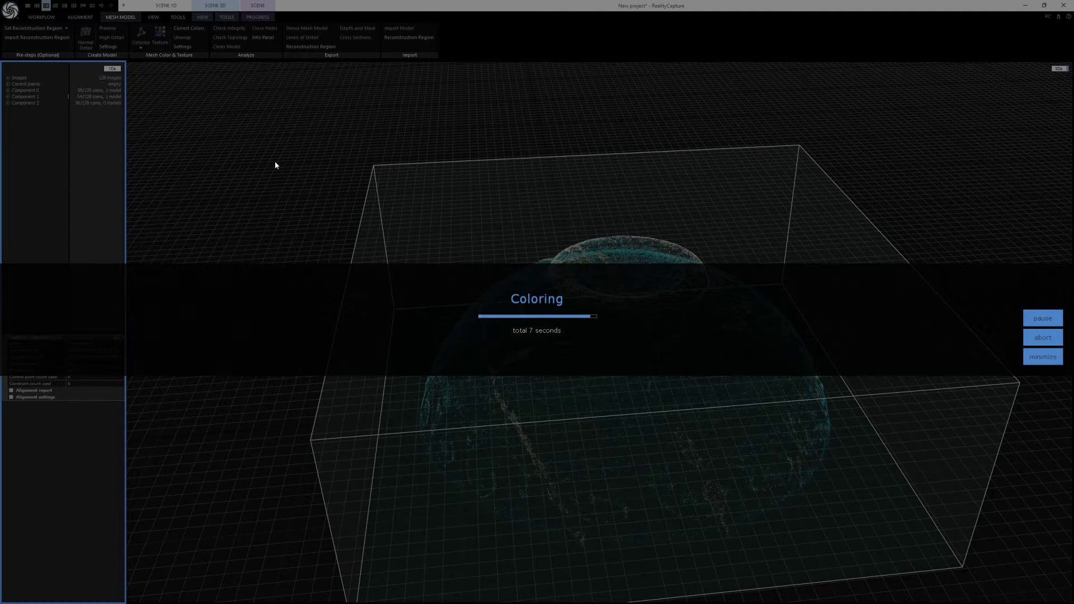
Step: Build and colorize a preview-quality mesh model for Component 2, and compare it with the models of Components 0 and 1
left_click(35, 103)
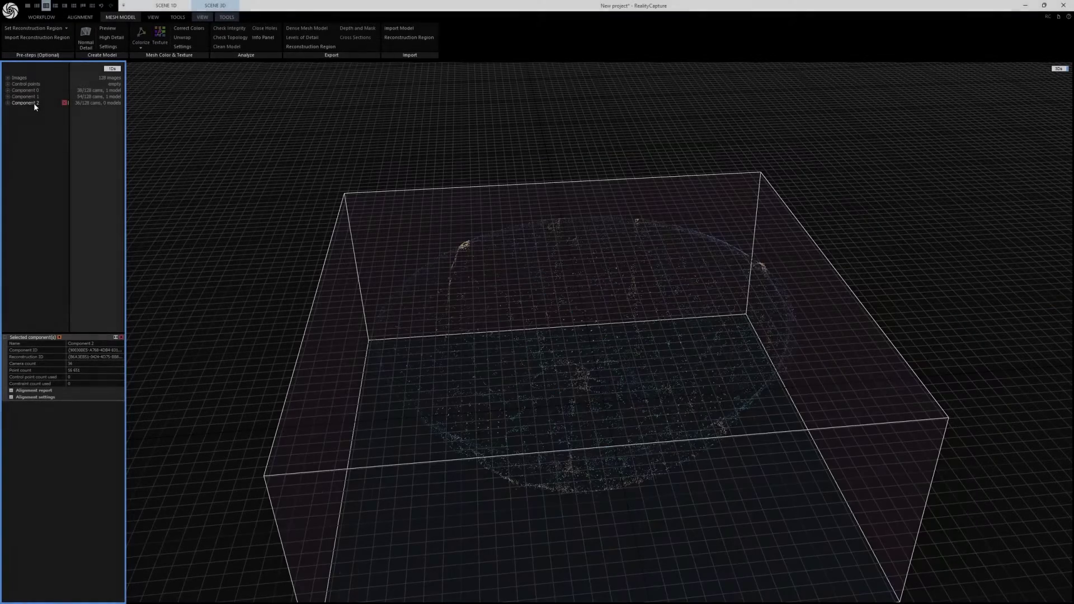
left_click(112, 28)
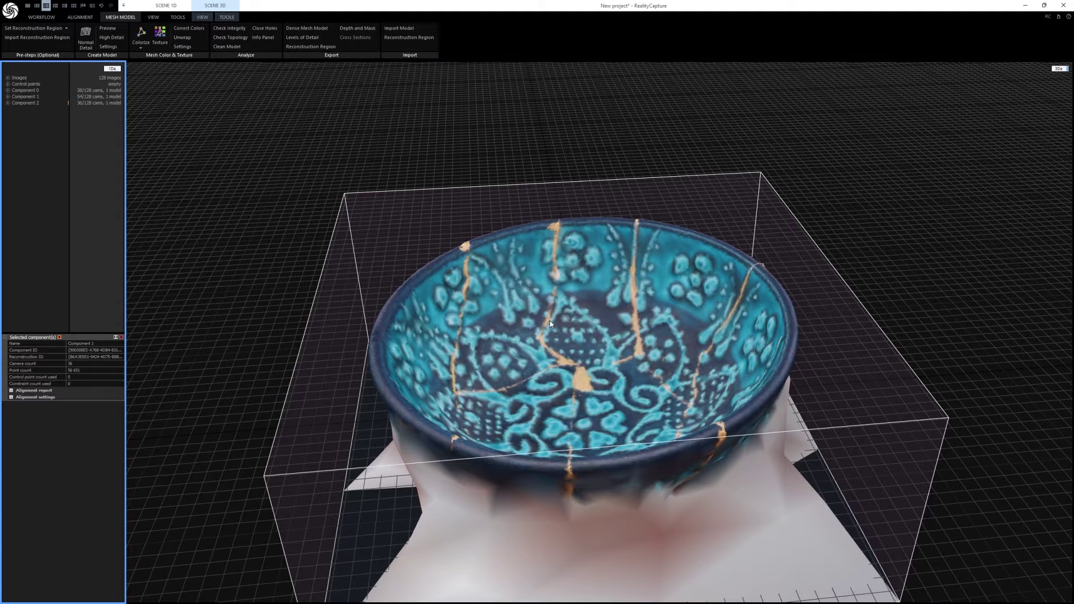
left_click(37, 90)
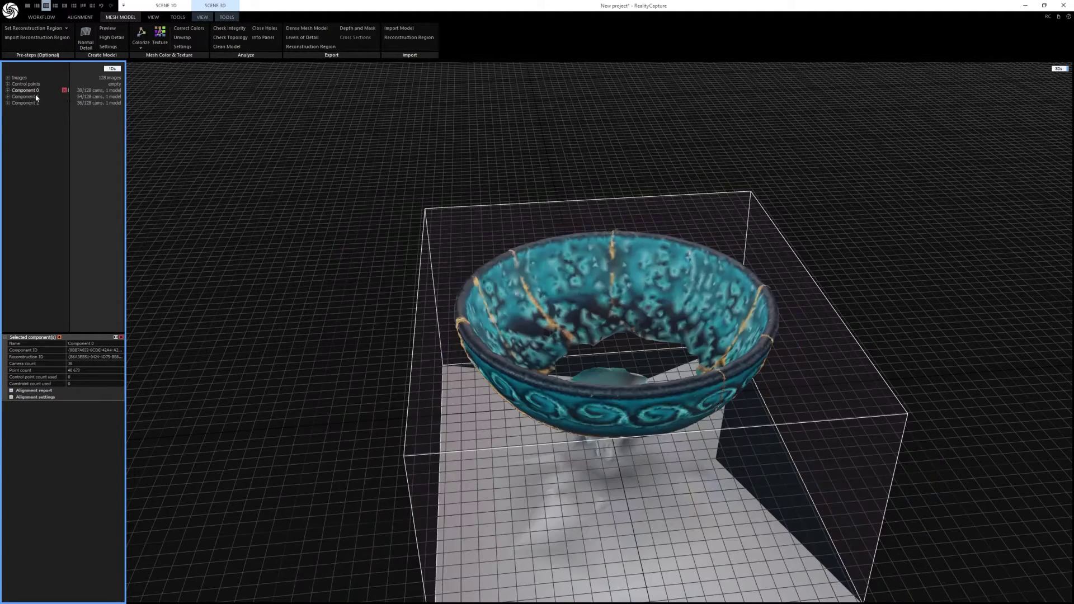
left_click(36, 97)
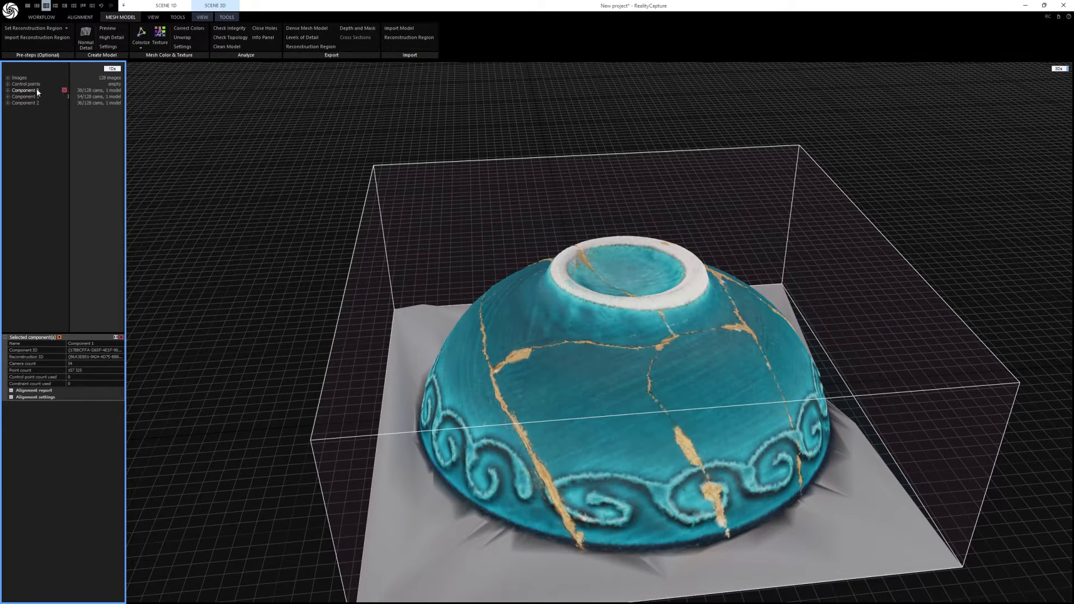
left_click(36, 91)
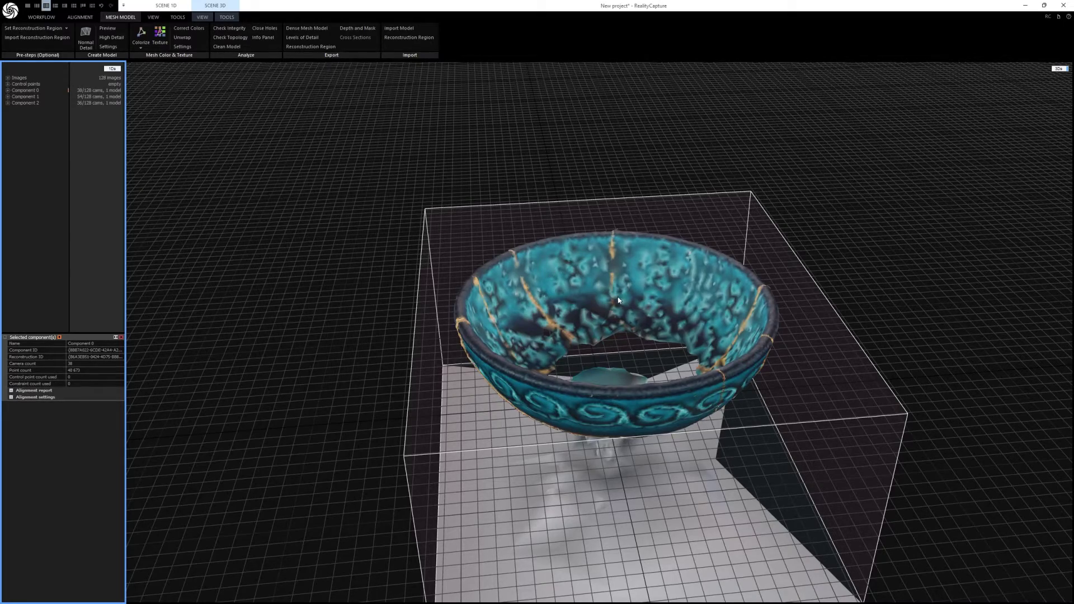
Step: Examine Component 0's colorized bowl model from several angles and up close, checking its rim, interior and base
left_click_drag(732, 361, 617, 352)
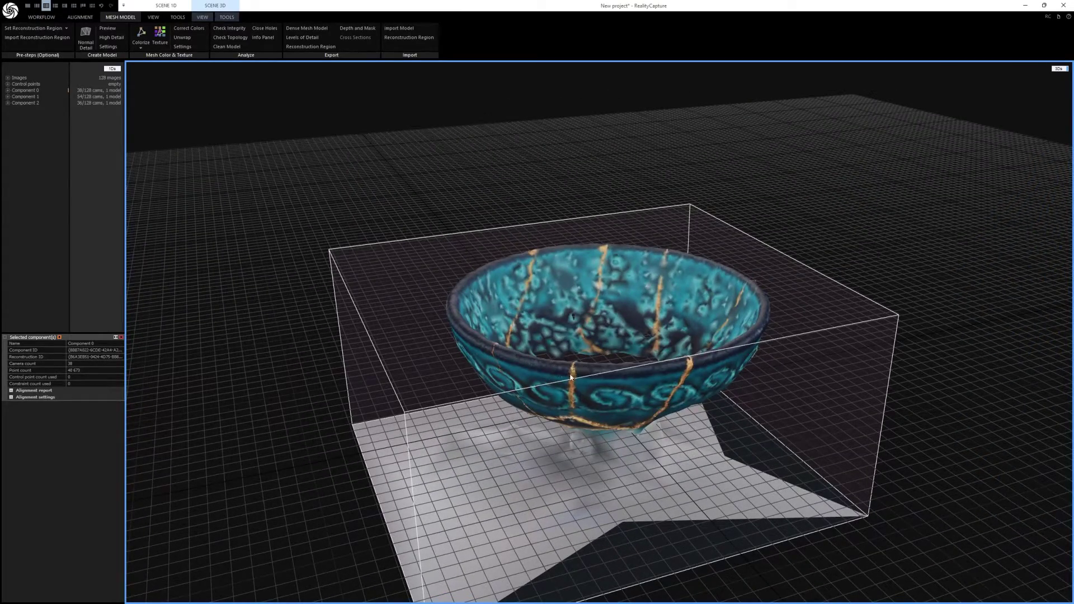
left_click_drag(634, 385, 638, 383)
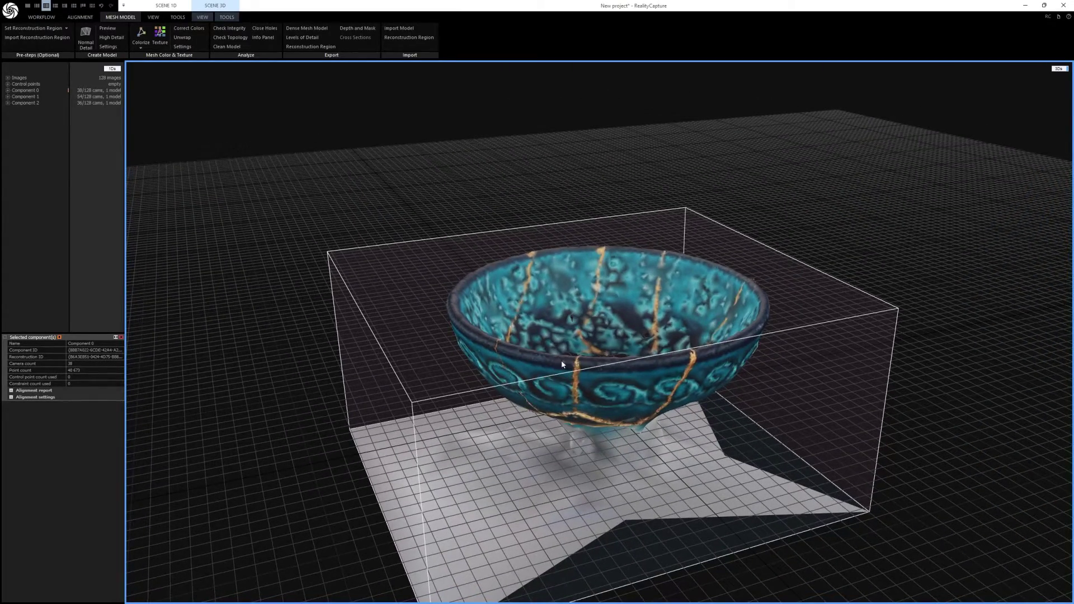
scroll(584, 367, "up", 5)
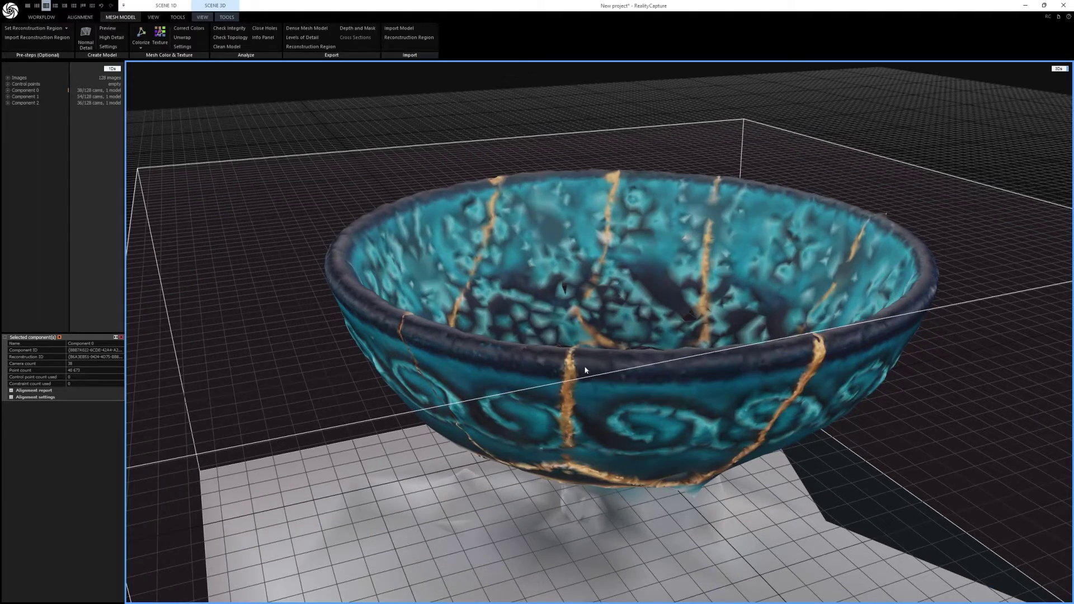
scroll(609, 372, "down", 4)
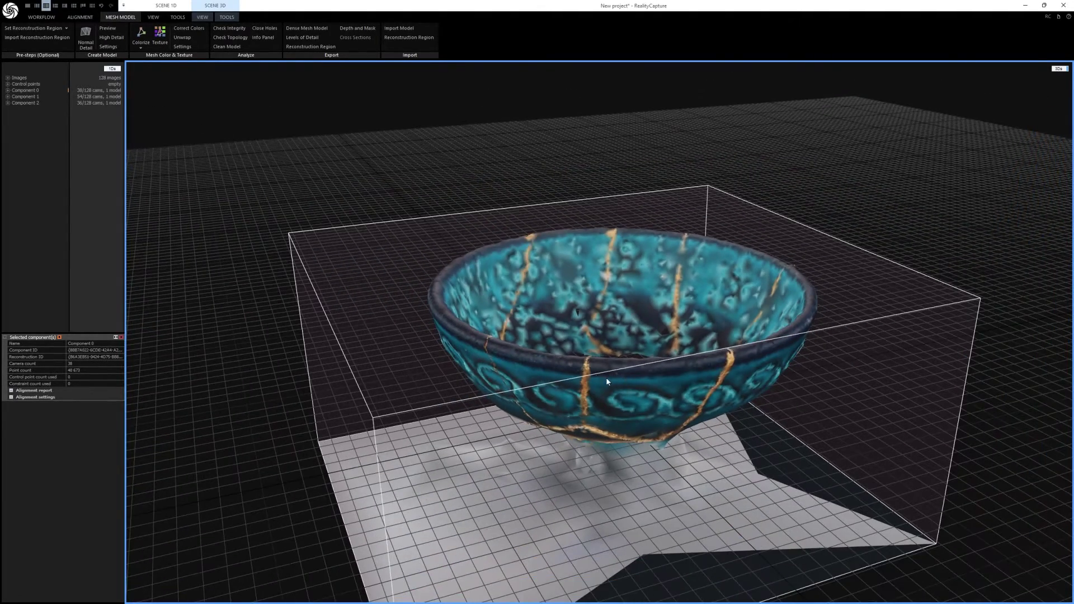
left_click_drag(569, 244, 625, 381)
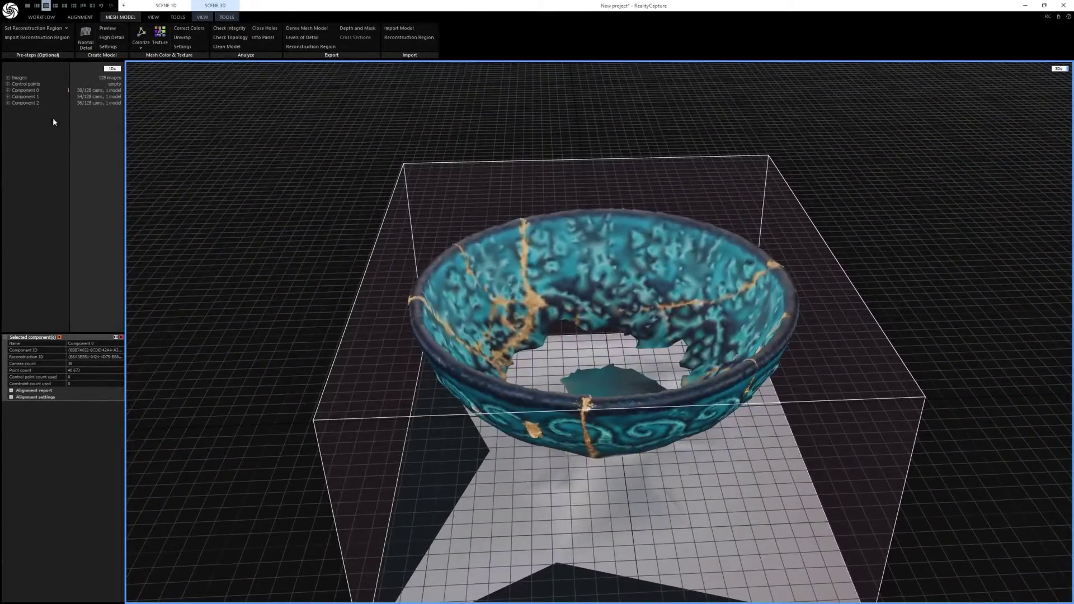
Step: Display the models of Components 1 and 2, and inspect Component 2's rim and outer wall from different sides
left_click(36, 96)
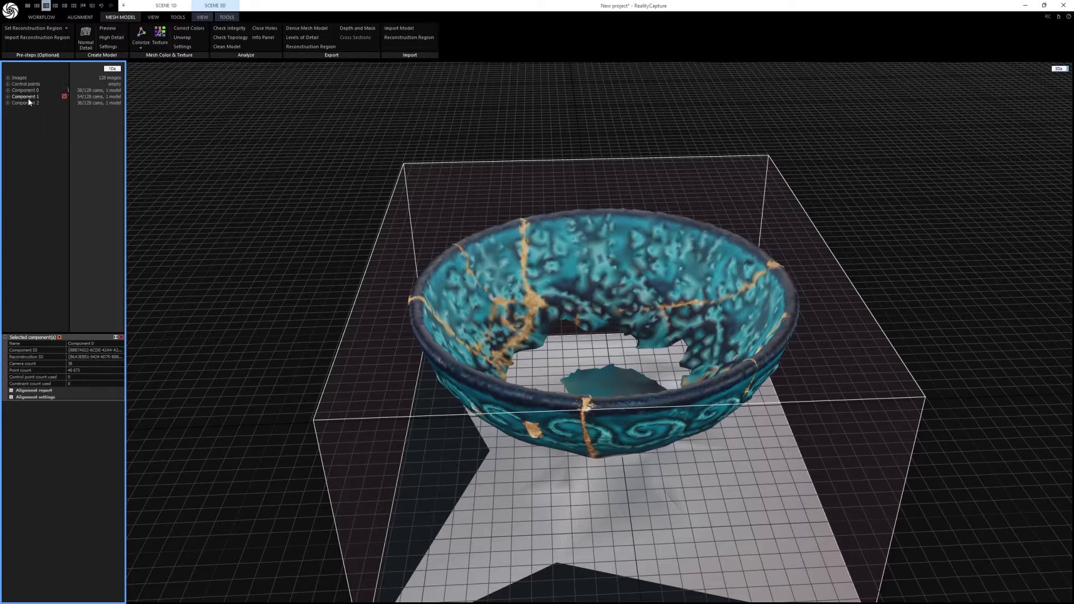
left_click(26, 103)
left_click(26, 104)
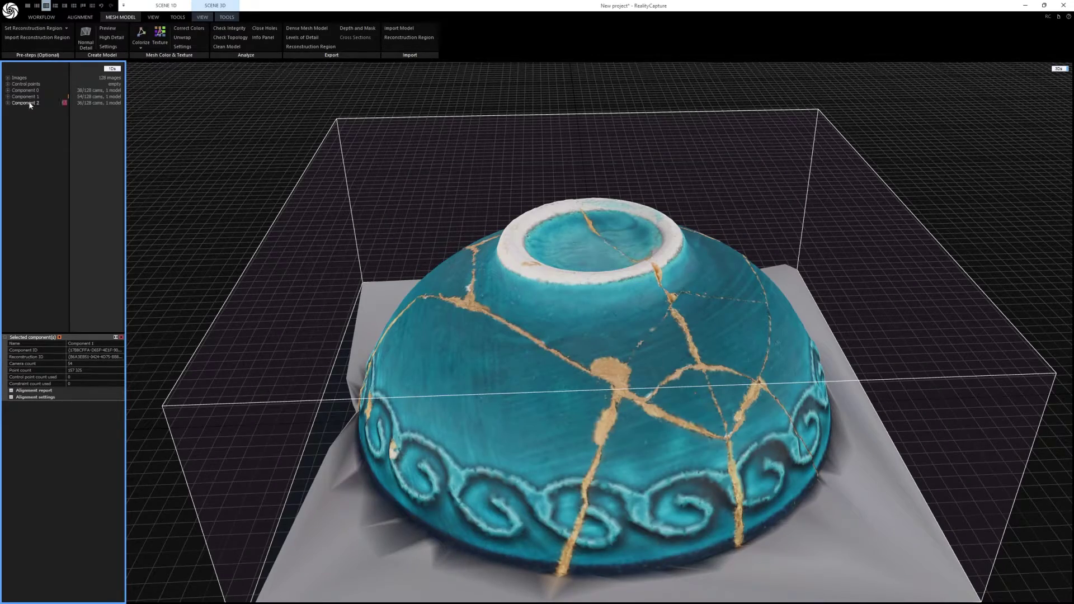
left_click_drag(692, 376, 778, 311)
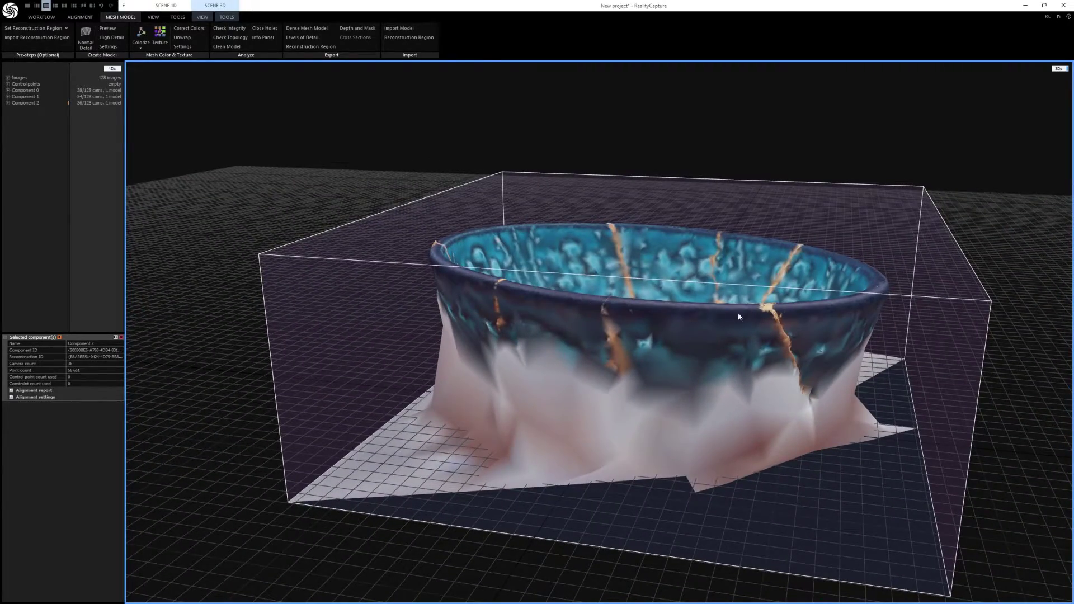
left_click_drag(850, 323, 562, 357)
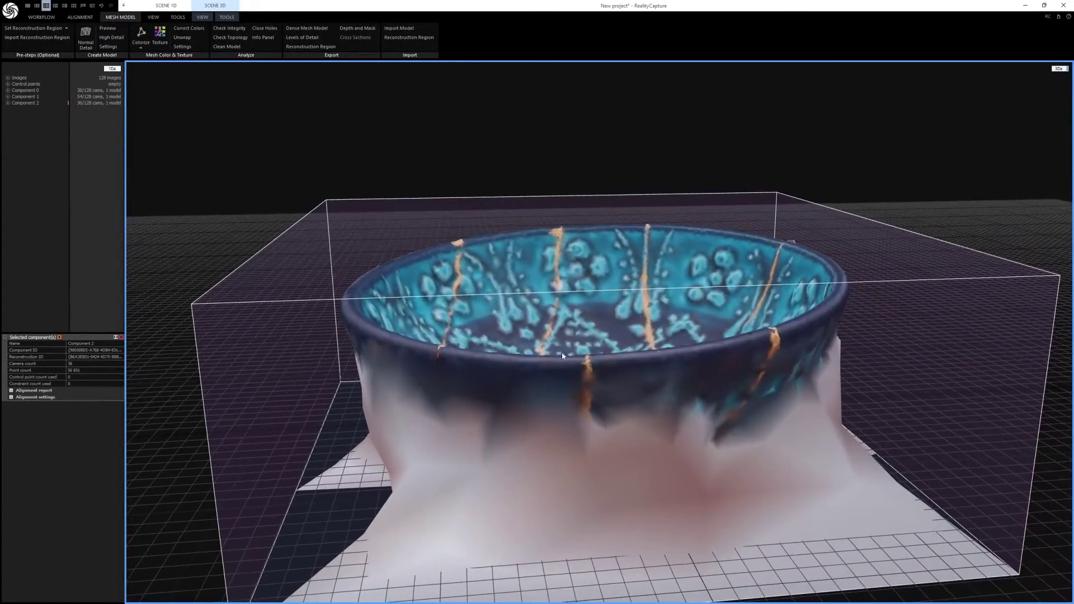
left_click_drag(795, 338, 611, 334)
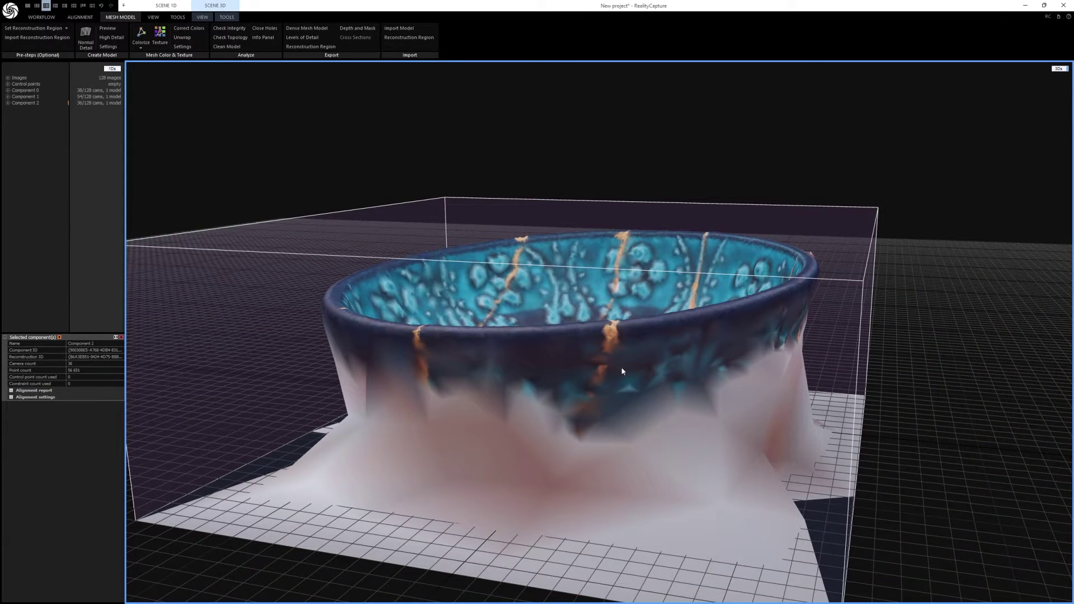
Step: Return to Component 0's model and inspect the outer wall up close around the gold seam running down from the rim
left_click(32, 91)
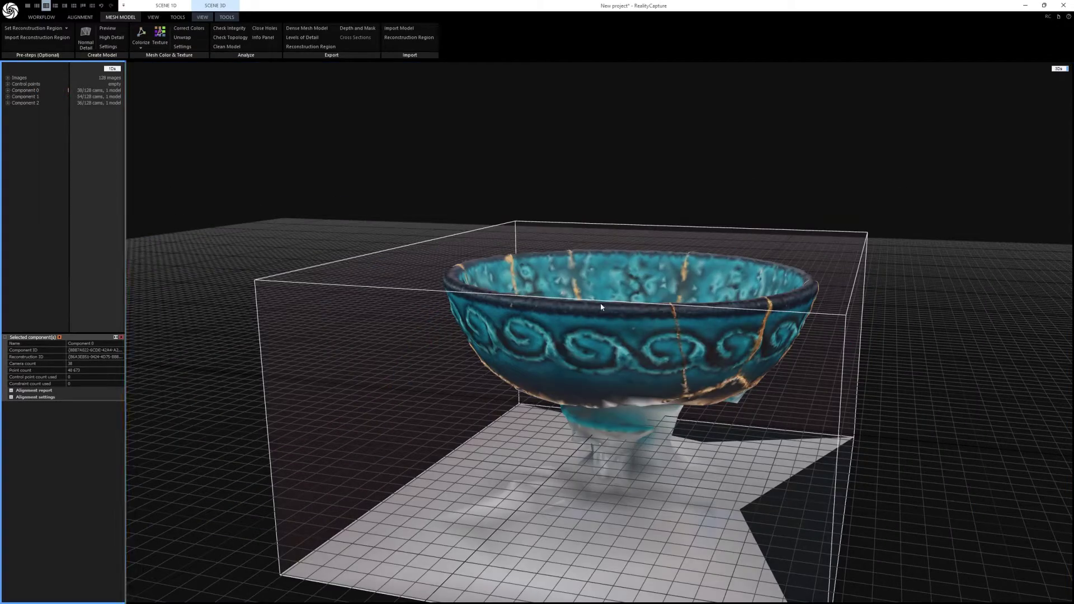
left_click_drag(600, 303, 413, 327)
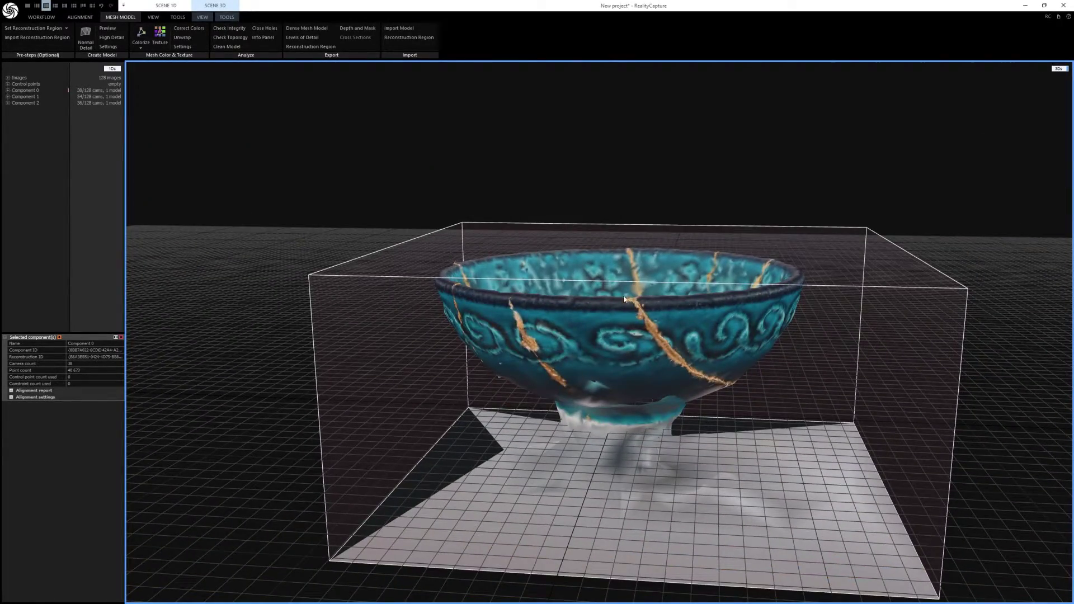
mouse_move(669, 323)
left_mouse_down()
mouse_move(628, 350)
mouse_move(600, 409)
mouse_move(640, 333)
mouse_move(640, 300)
mouse_move(653, 319)
left_mouse_up()
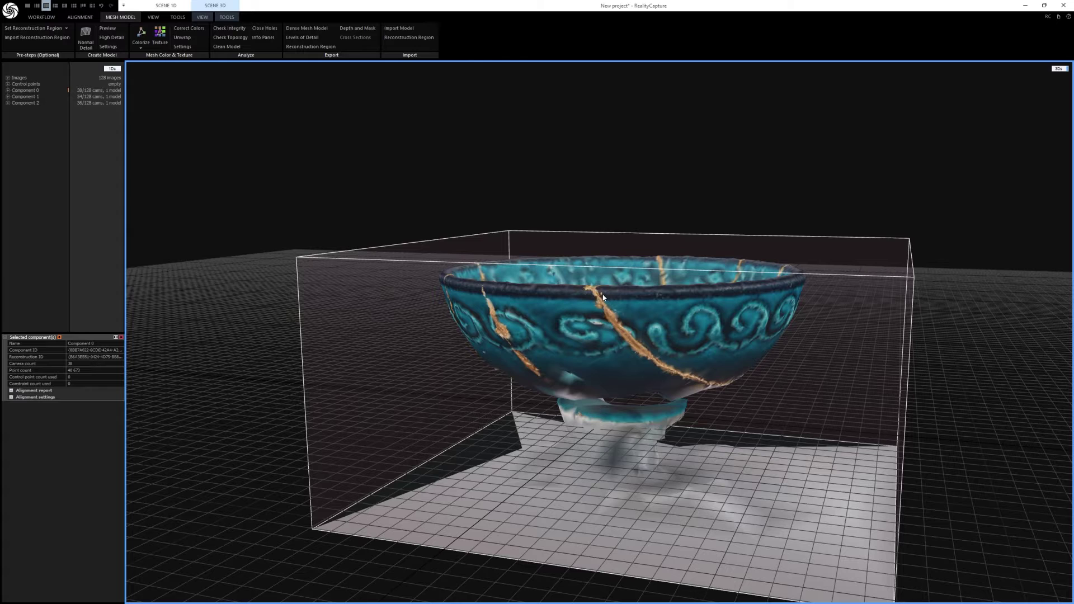
scroll(602, 296, "up", 8)
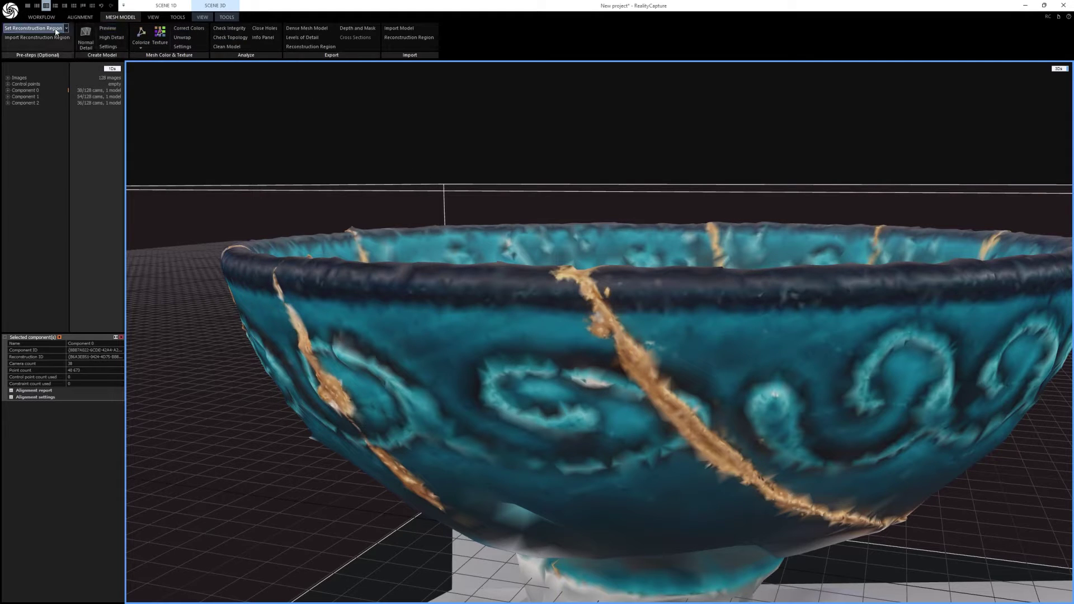
Step: Switch to the 1+1+1 layout, start adding control points, and replace the help view with a widened 2D image view
left_click(38, 7)
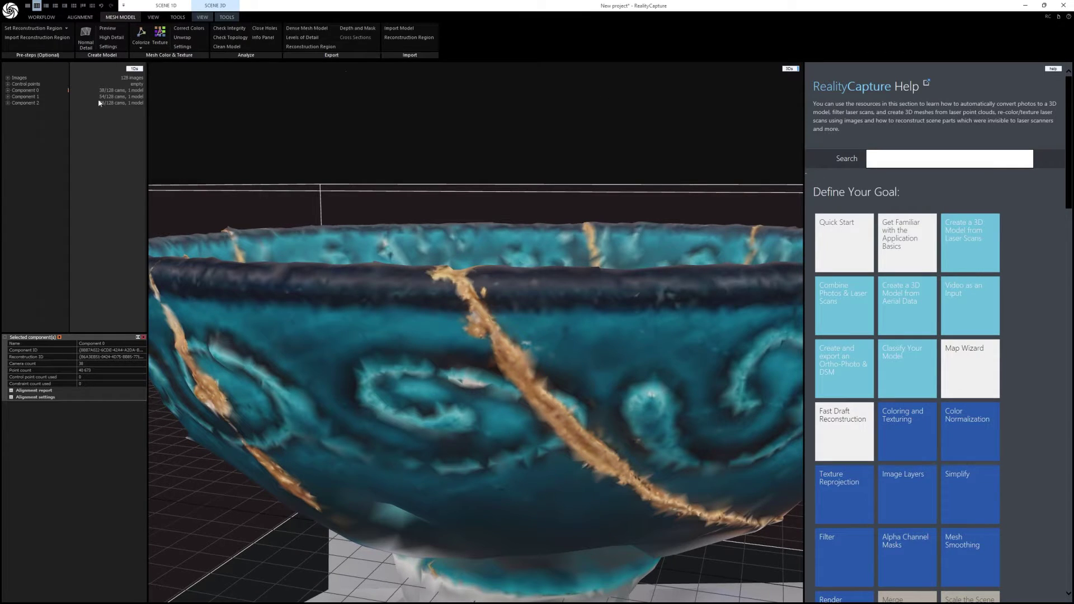
left_click(80, 17)
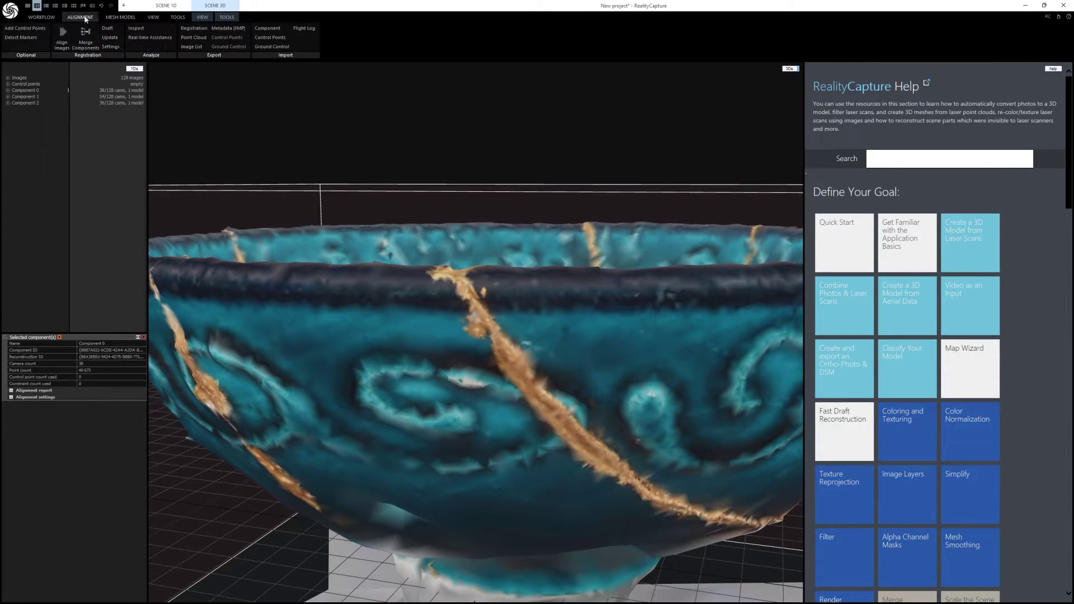
left_click(39, 33)
left_click(1059, 71)
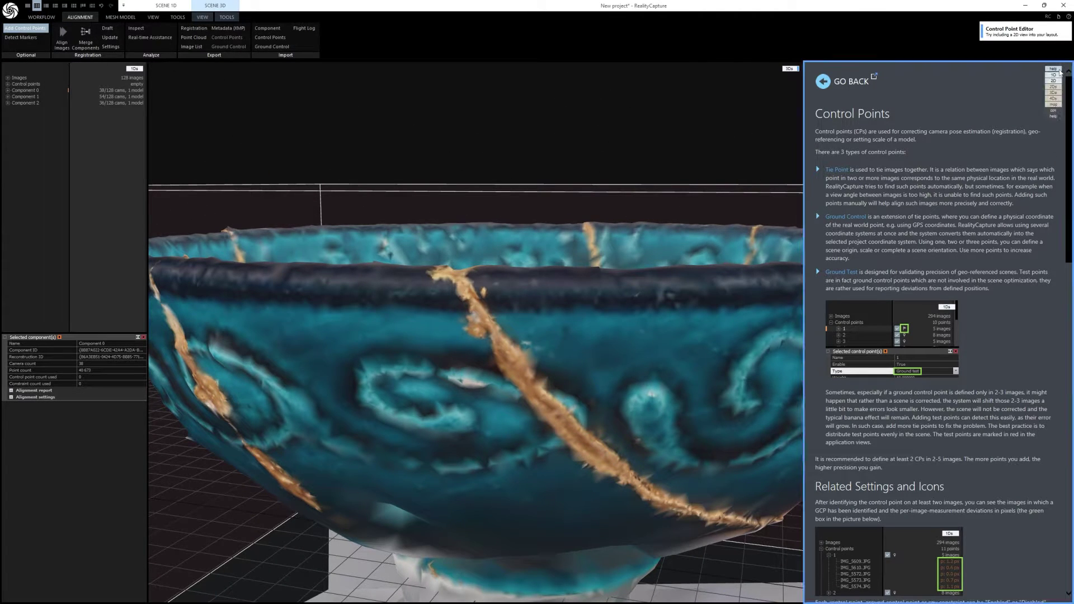
left_click(1055, 81)
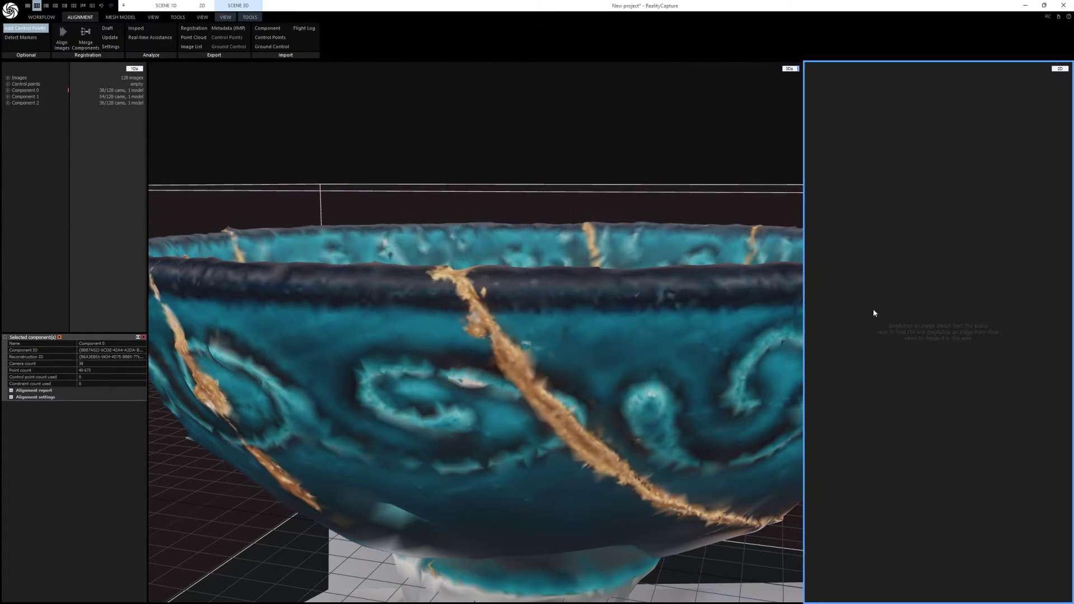
left_click_drag(803, 315, 703, 314)
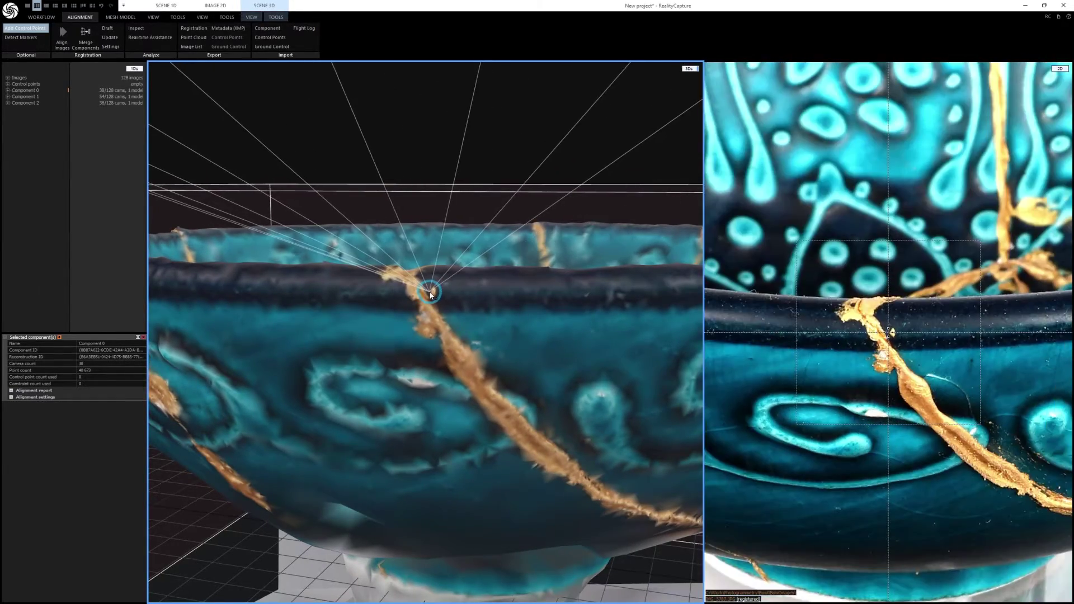
Step: Place a control point on Component 0's model at the small gold speck beside the gold seam, just below the rim
scroll(431, 294, "up", 3)
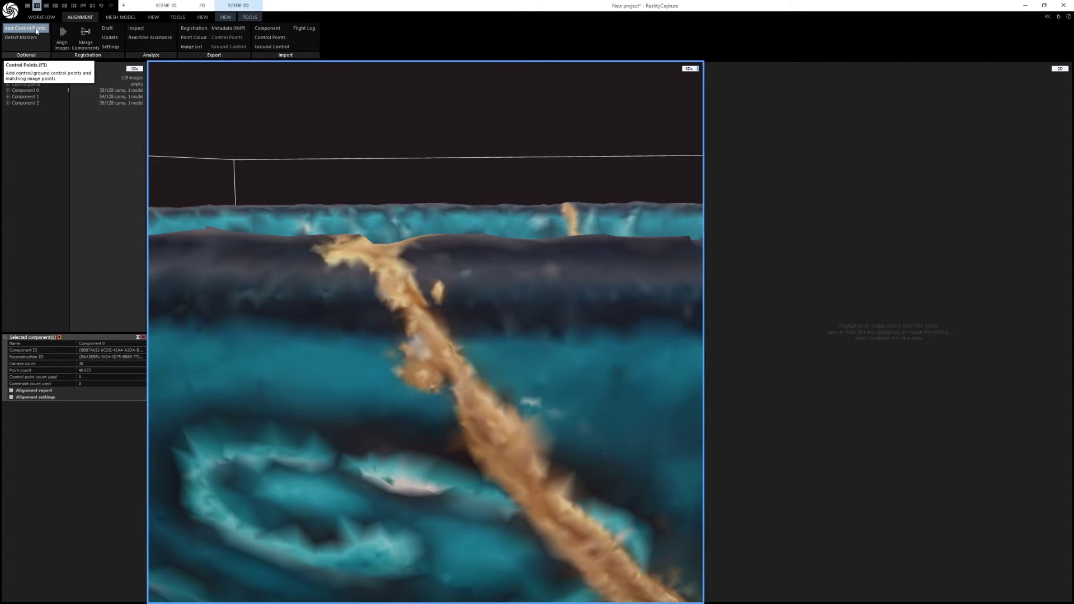
scroll(432, 293, "up", 5)
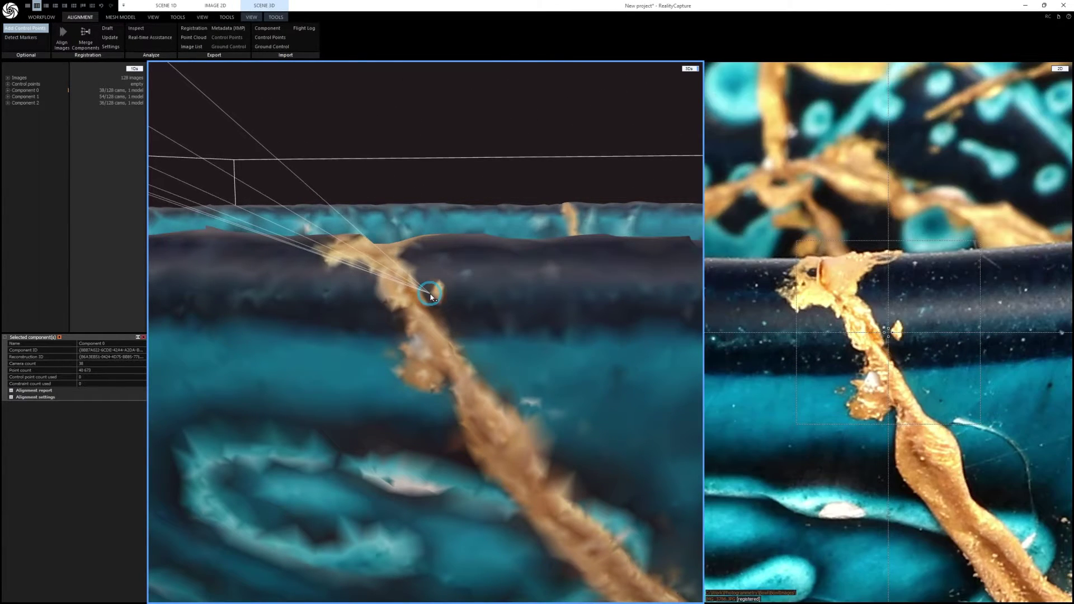
scroll(433, 297, "down", 5)
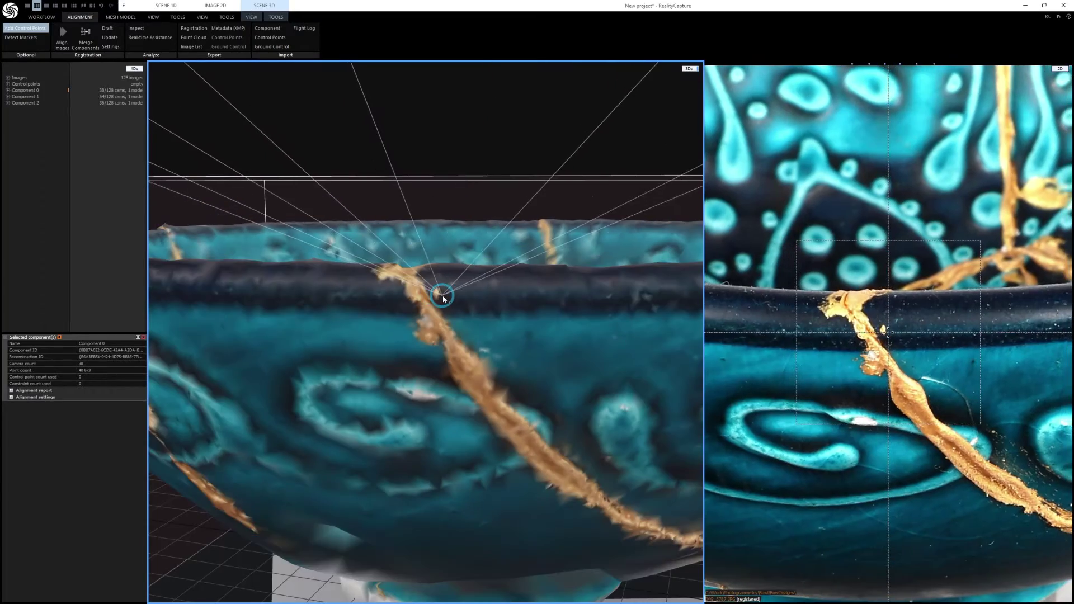
left_click_drag(437, 295, 447, 196)
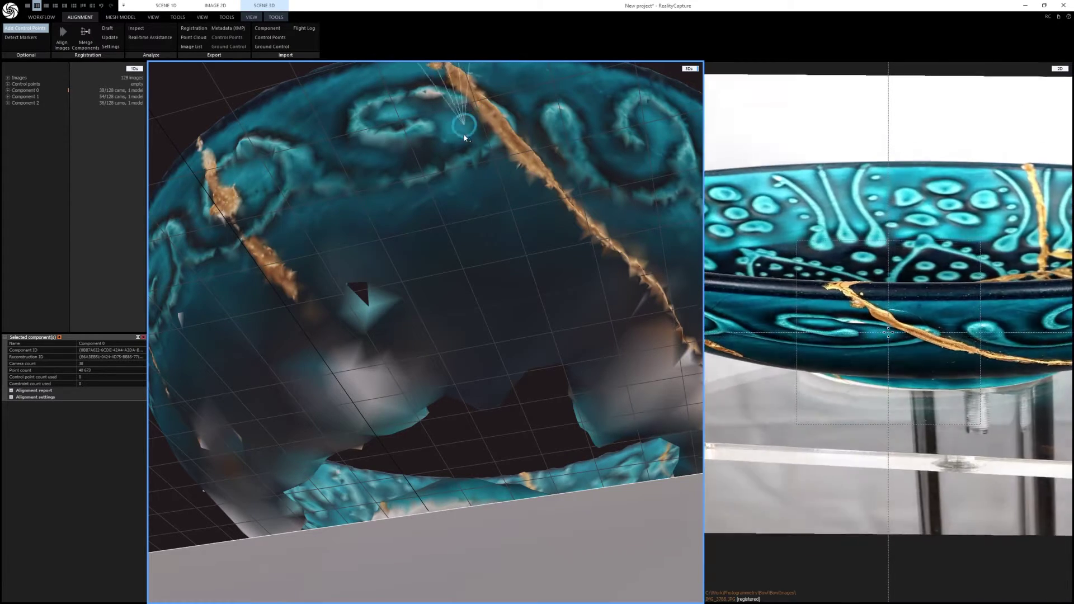
left_click_drag(464, 138, 455, 115)
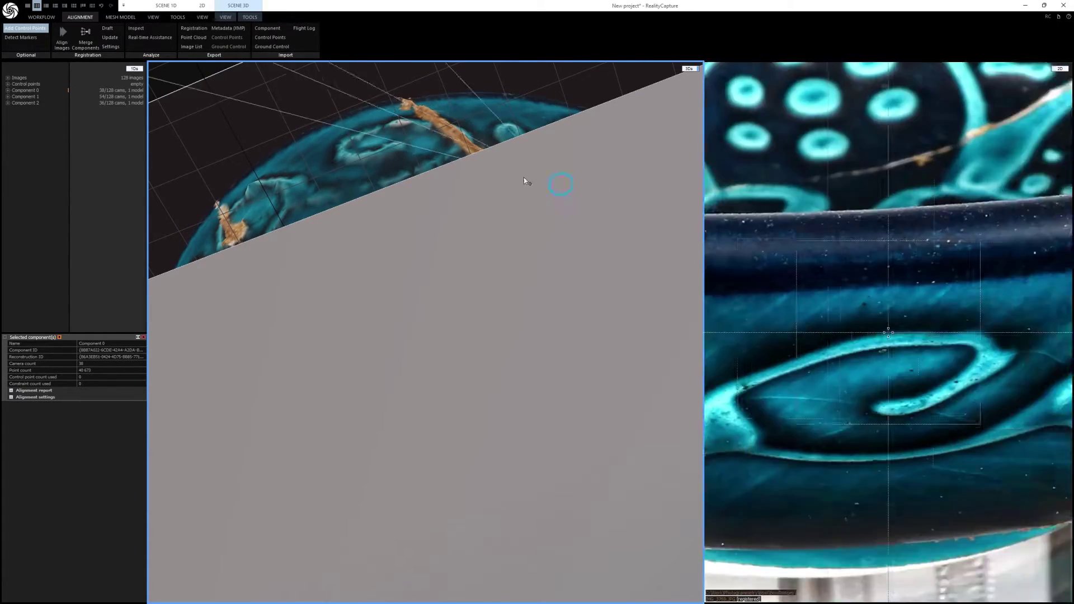
left_click_drag(418, 121, 411, 223)
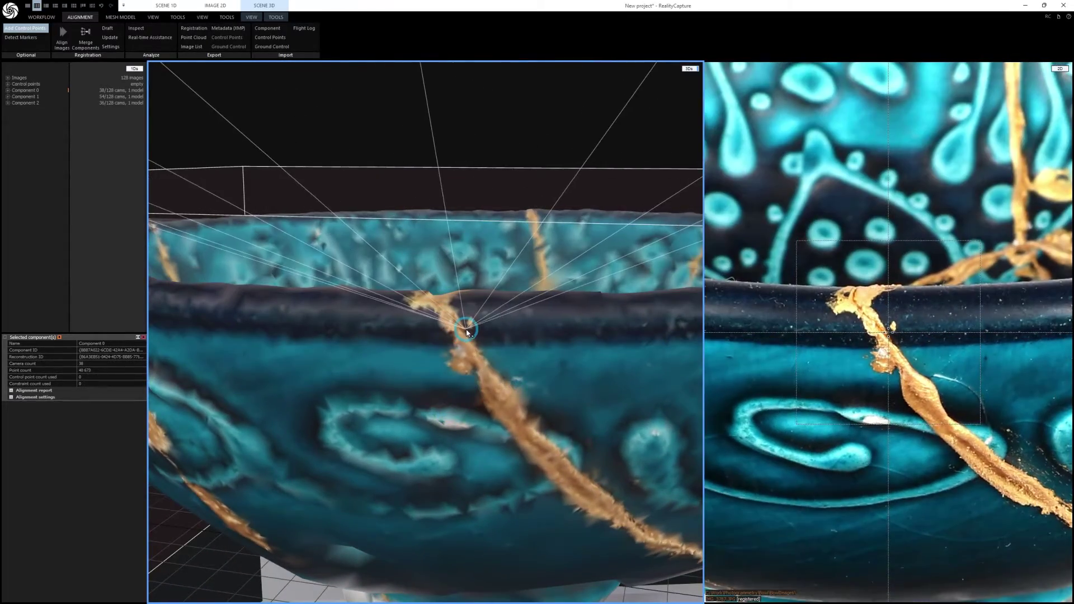
left_click_drag(466, 331, 470, 325)
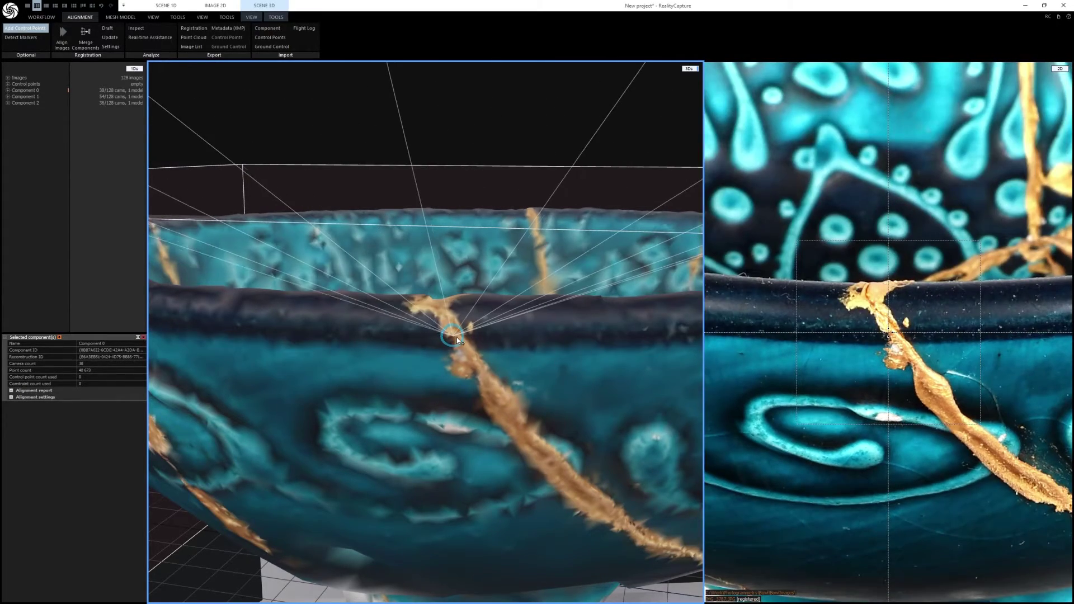
scroll(463, 338, "up", 1)
scroll(470, 339, "up", 5)
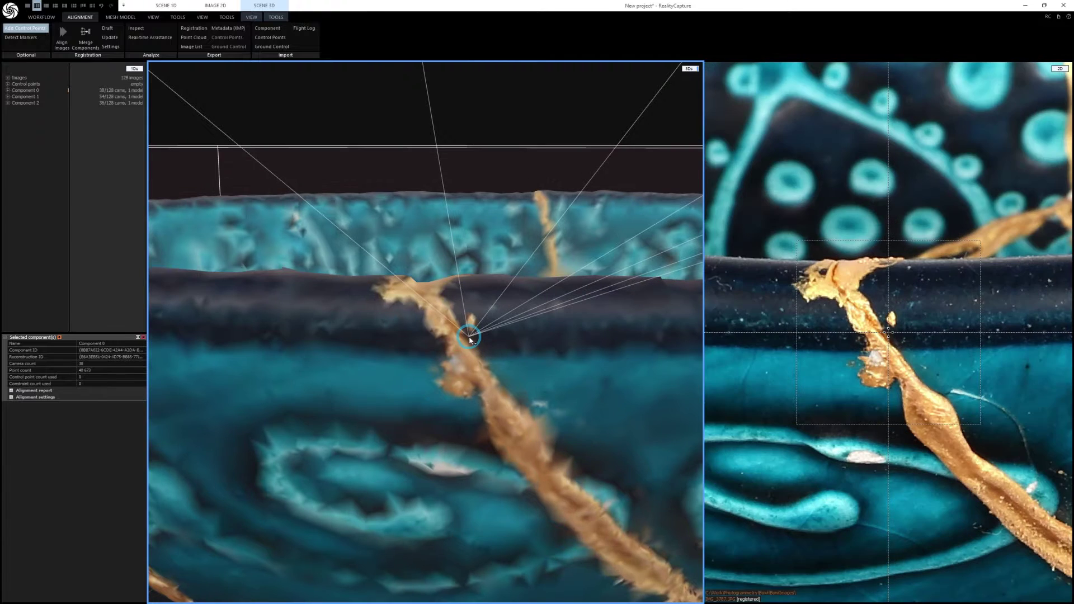
scroll(468, 340, "up", 2)
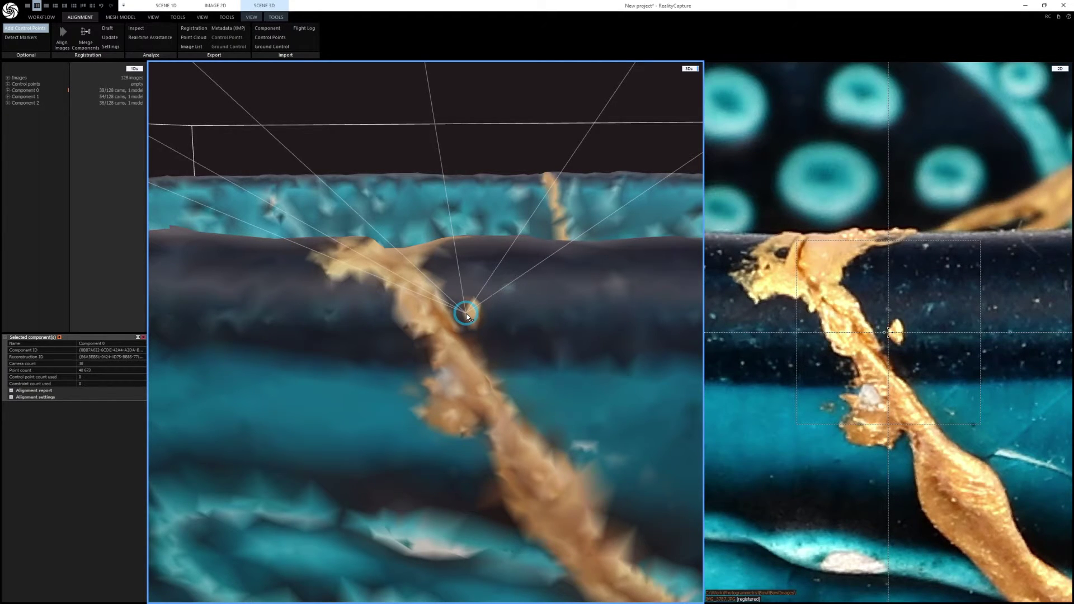
left_click(467, 317)
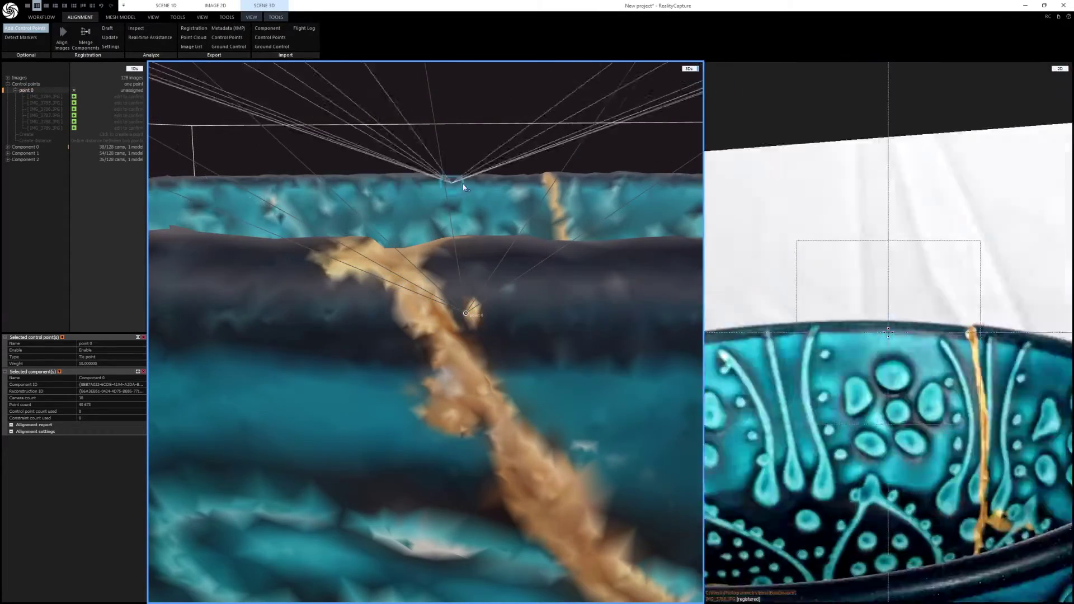
Step: Check and validate point 0's suggested measurements in images IMG_3784 through IMG_3789
left_click(45, 96)
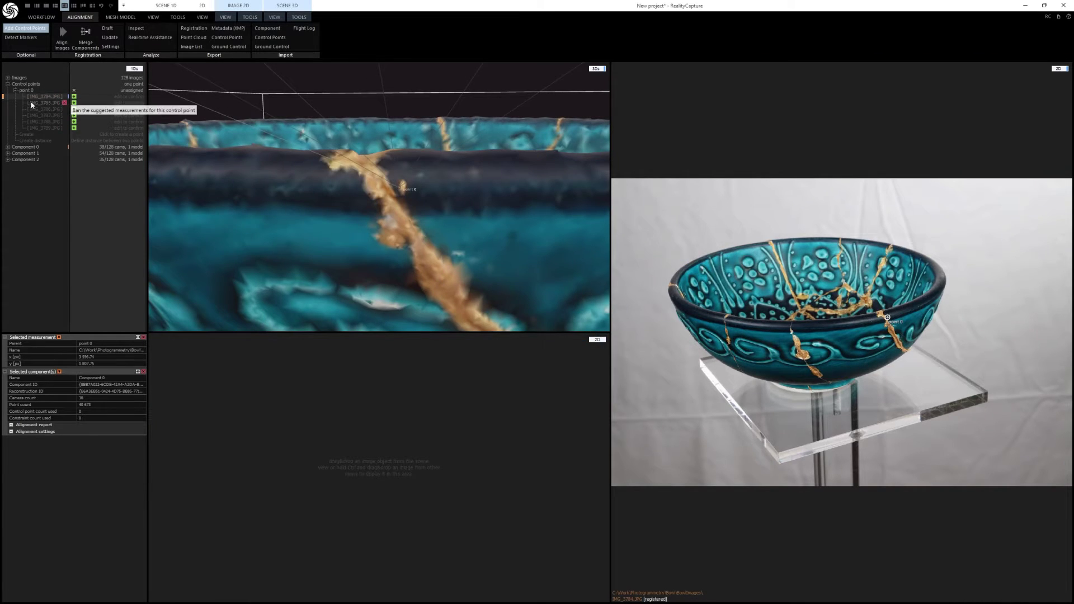
left_click(74, 99)
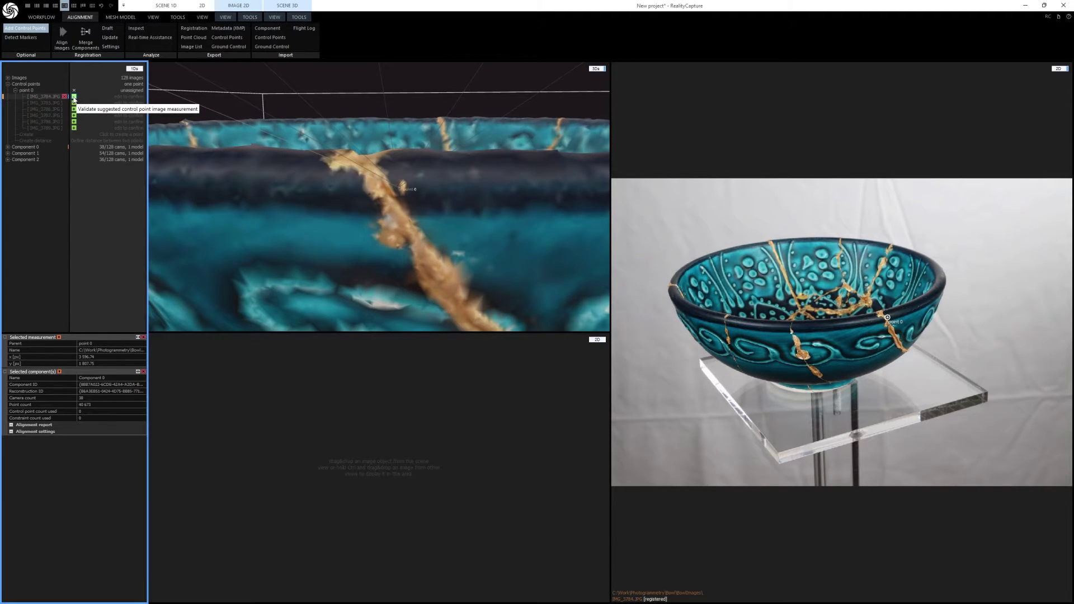
left_click(41, 103)
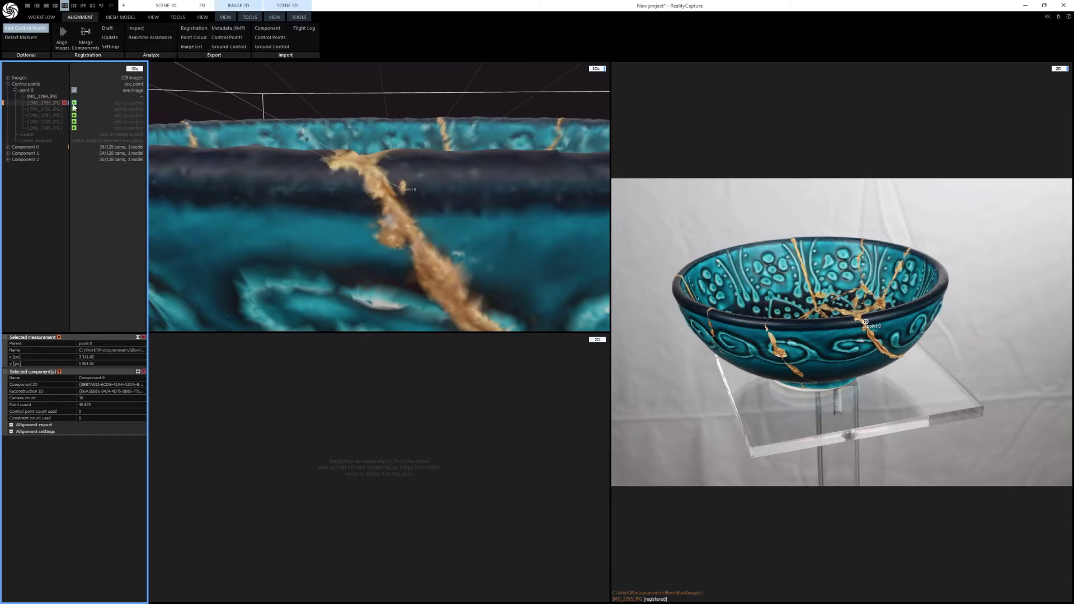
left_click(74, 103)
left_click(34, 108)
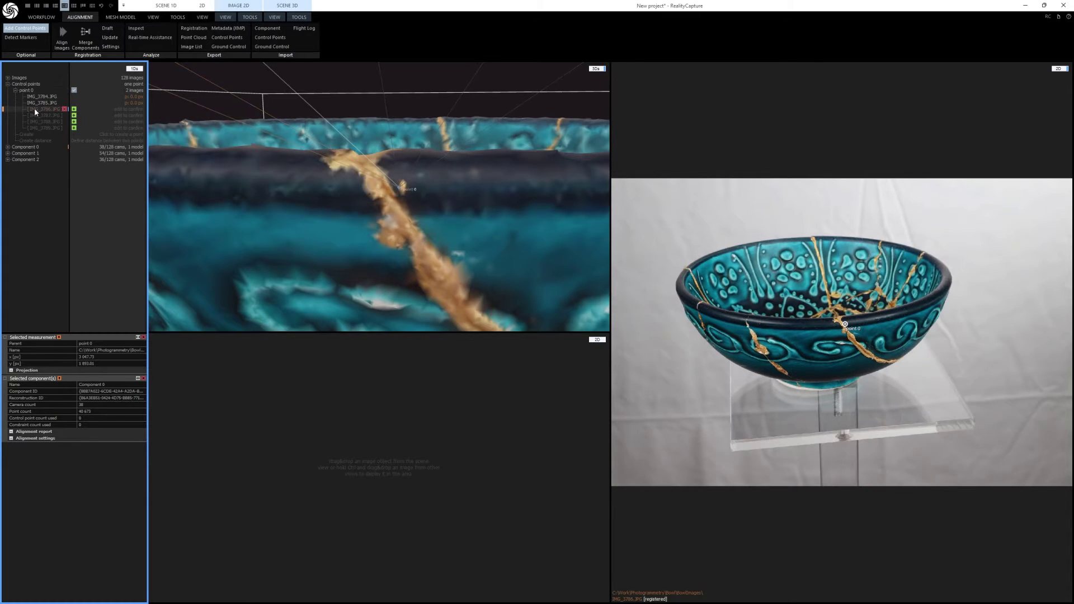
left_click(74, 109)
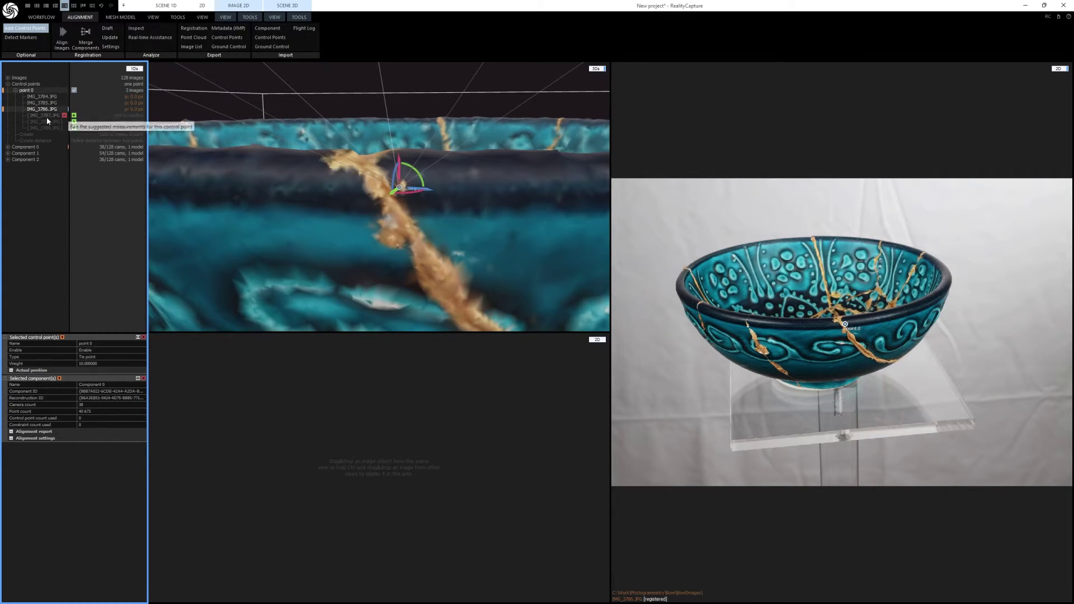
left_click(46, 116)
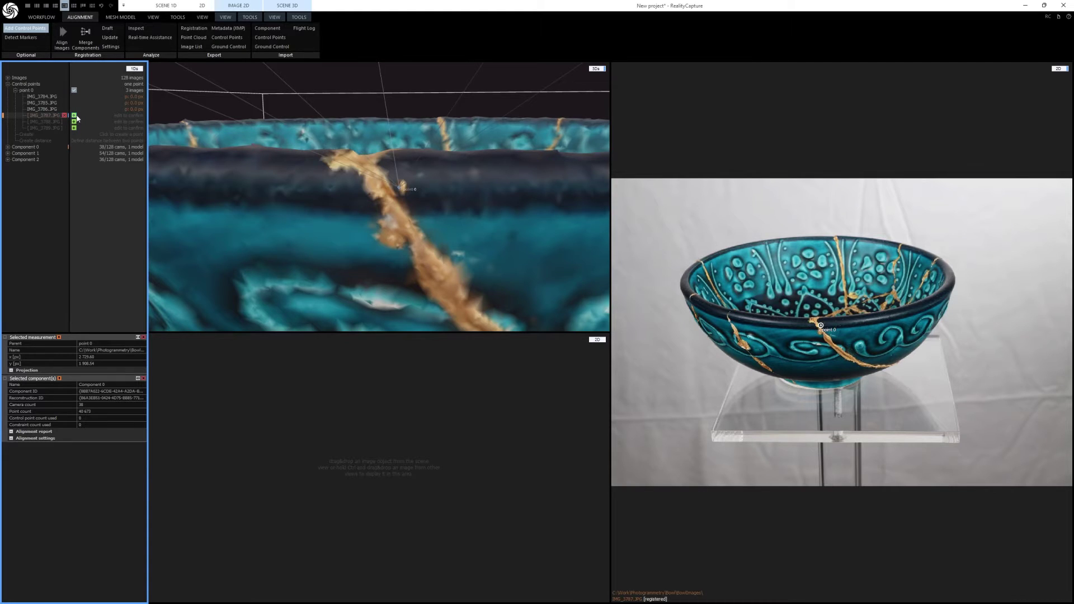
left_click(74, 115)
left_click(36, 121)
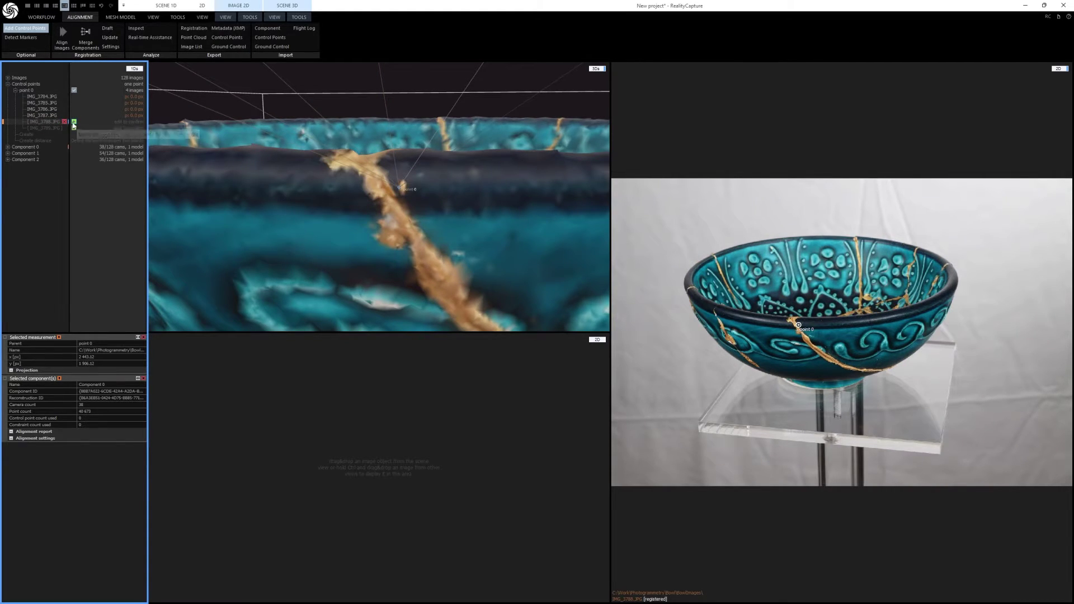
left_click(74, 121)
left_click(35, 129)
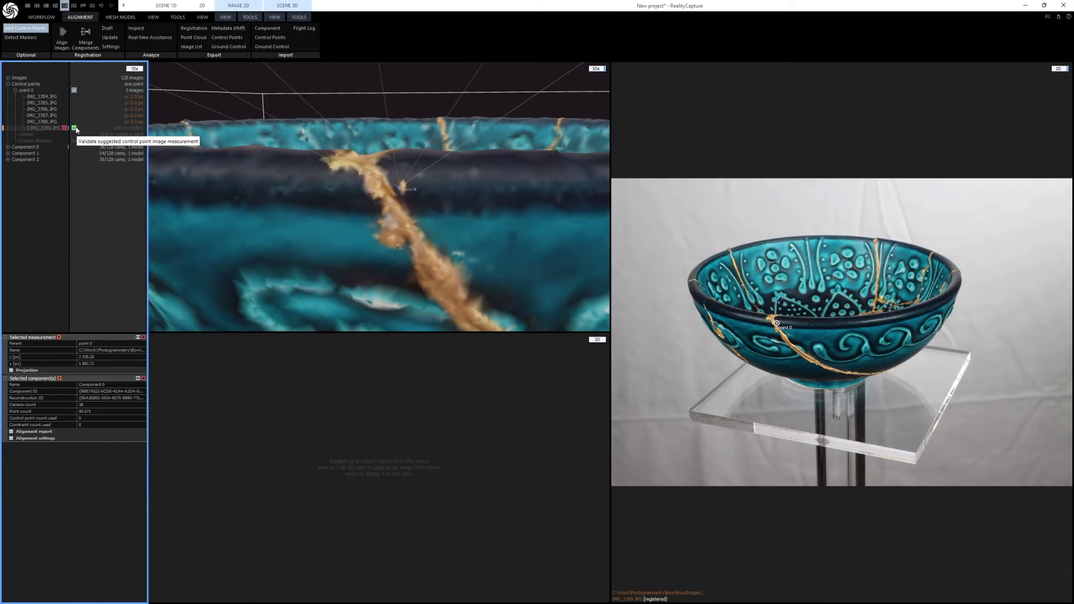
left_click(74, 129)
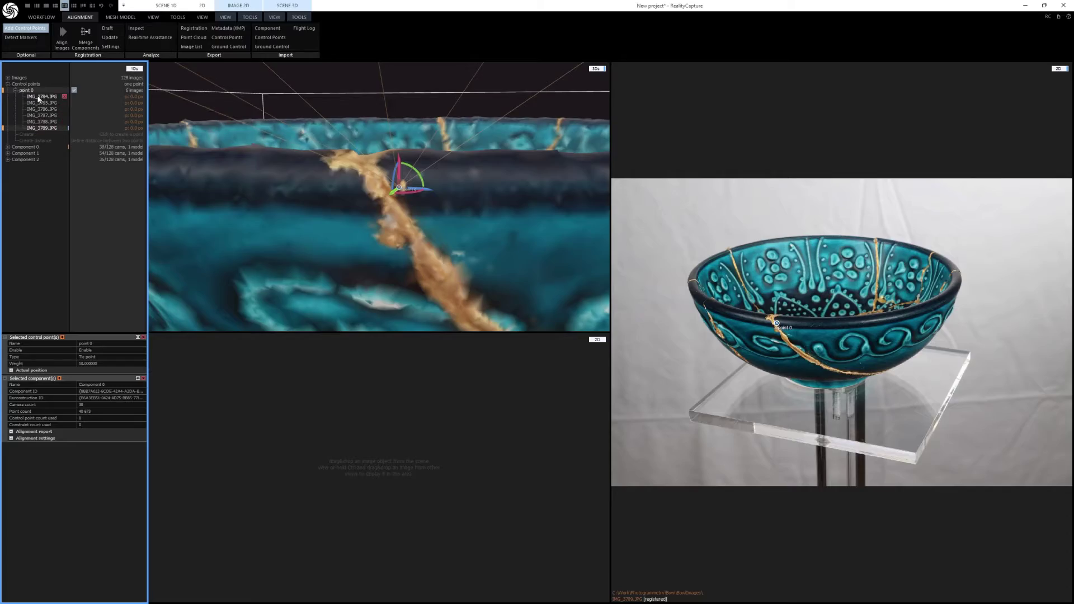
Step: Return to the 1+1+1 layout and inspect the gold speck at point 0 on Component 0's model
left_click(390, 182)
left_click(791, 358)
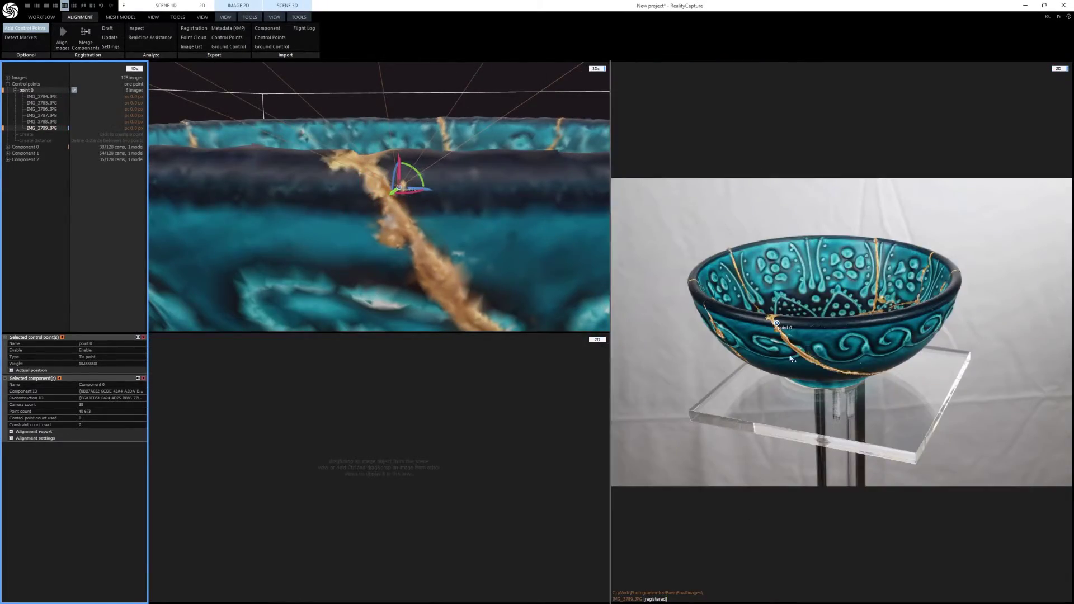
left_click(37, 7)
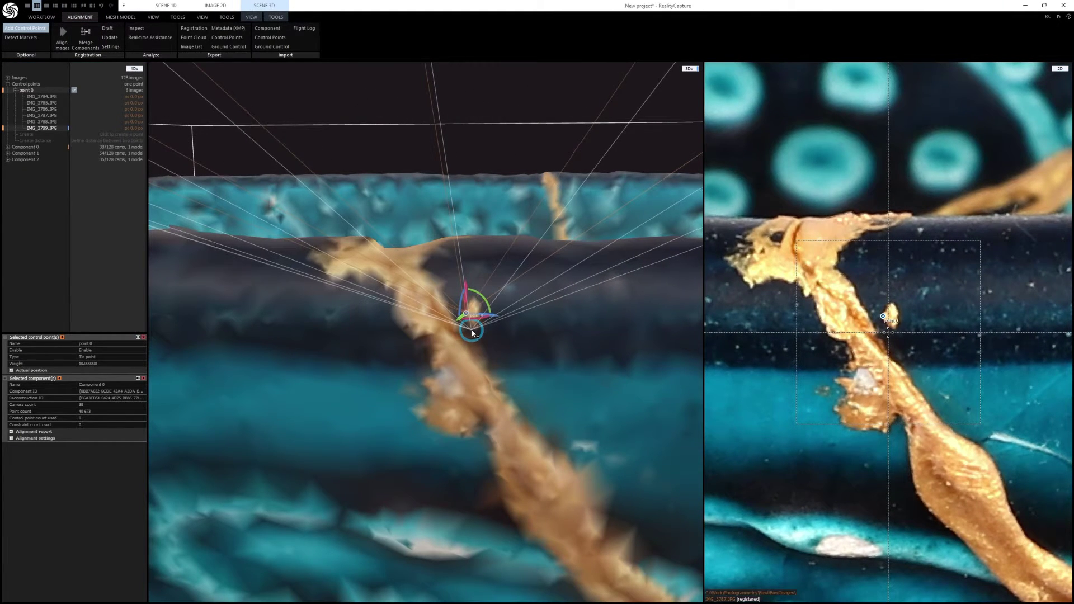
left_click(478, 320)
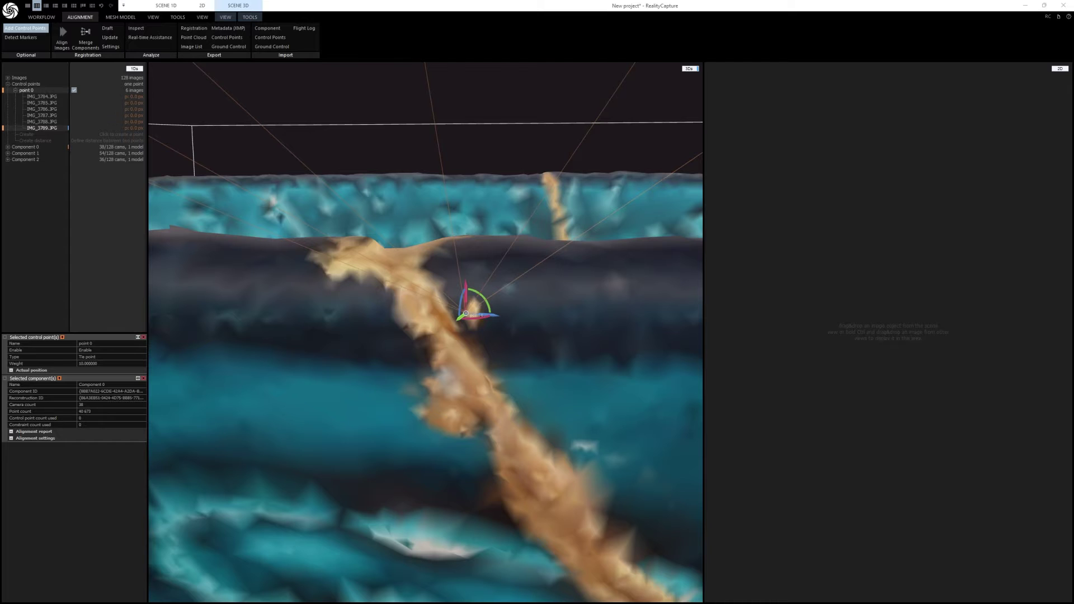
left_click(365, 403)
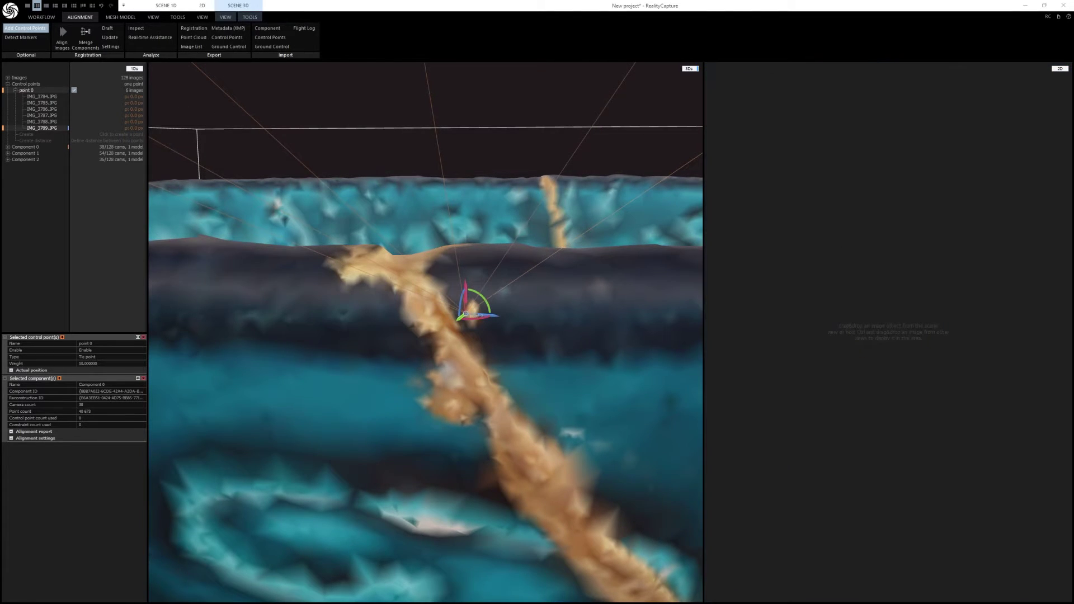
Step: Switch to Snipping Tool, capture a delayed snip of the 2D close-up showing the seam and gold speck, and move the snip off the model
left_click_drag(249, 182, 379, 168)
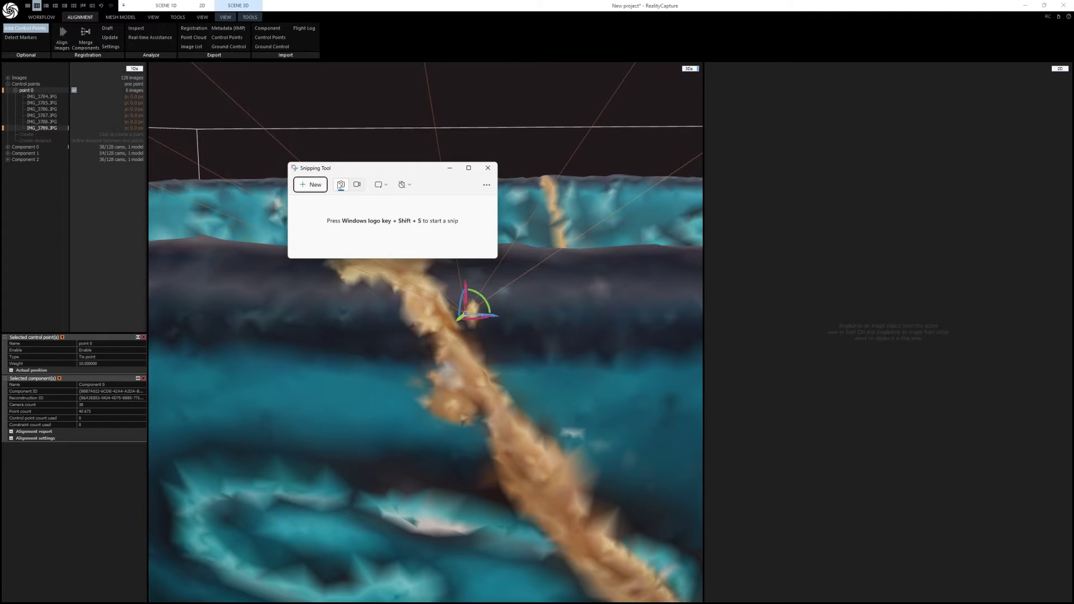
left_click(464, 313)
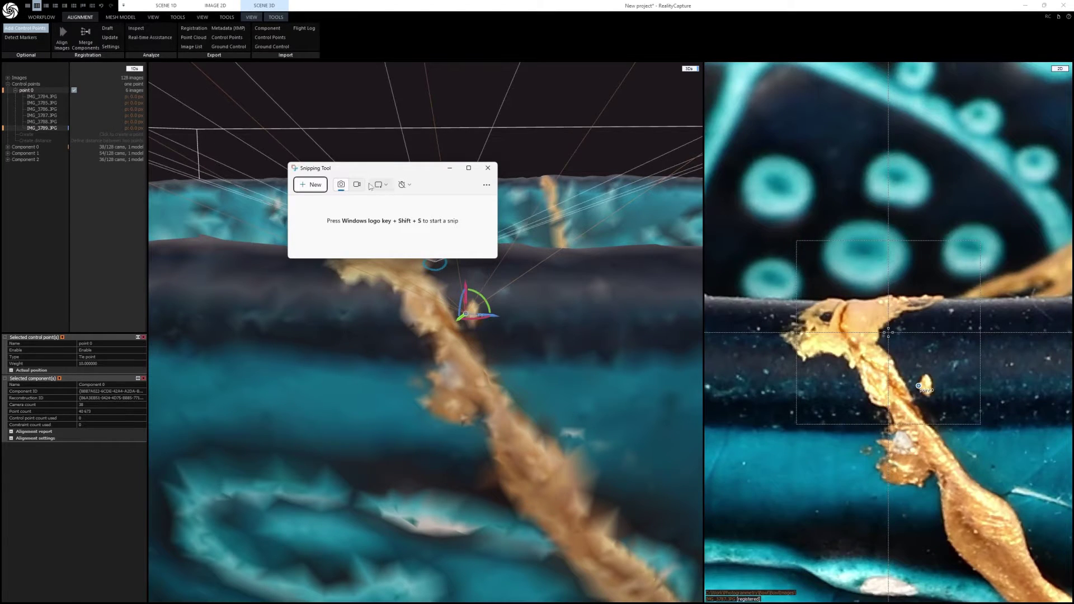
left_click(386, 186)
left_click(386, 186)
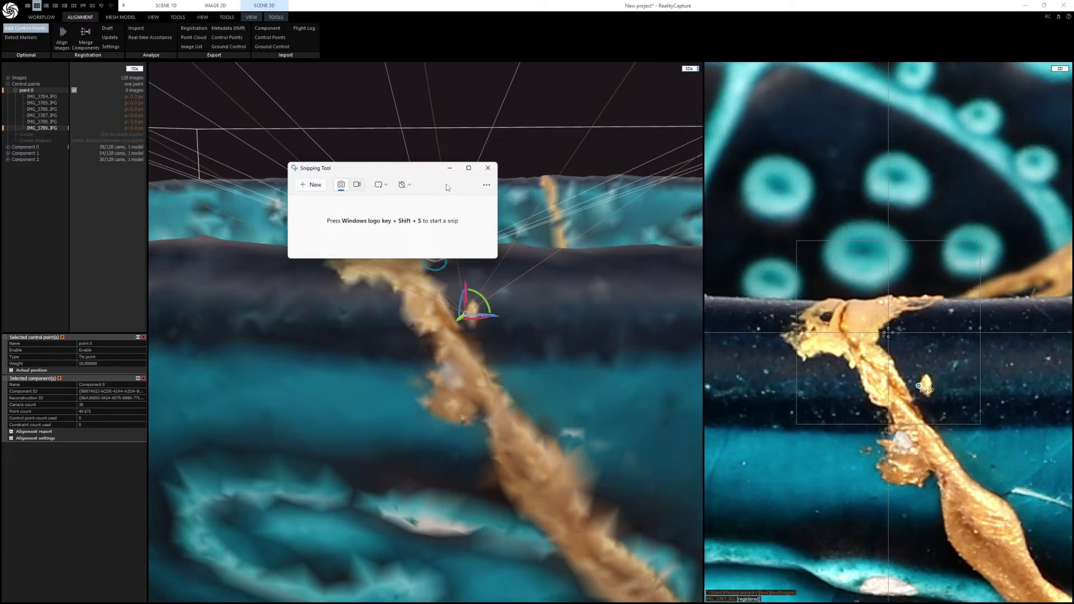
left_click(406, 185)
left_click(433, 218)
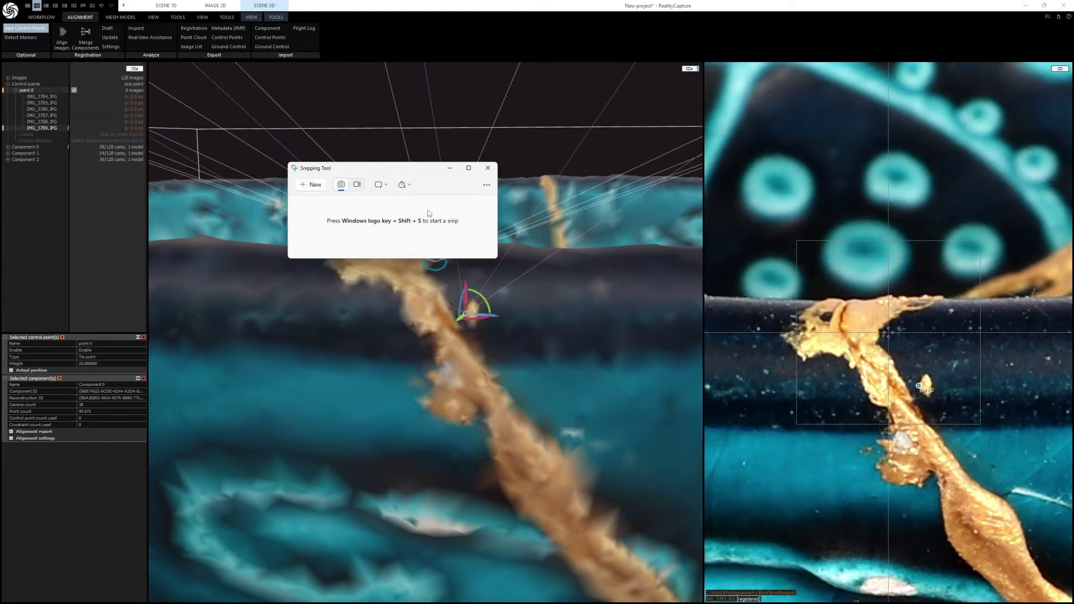
left_click(314, 186)
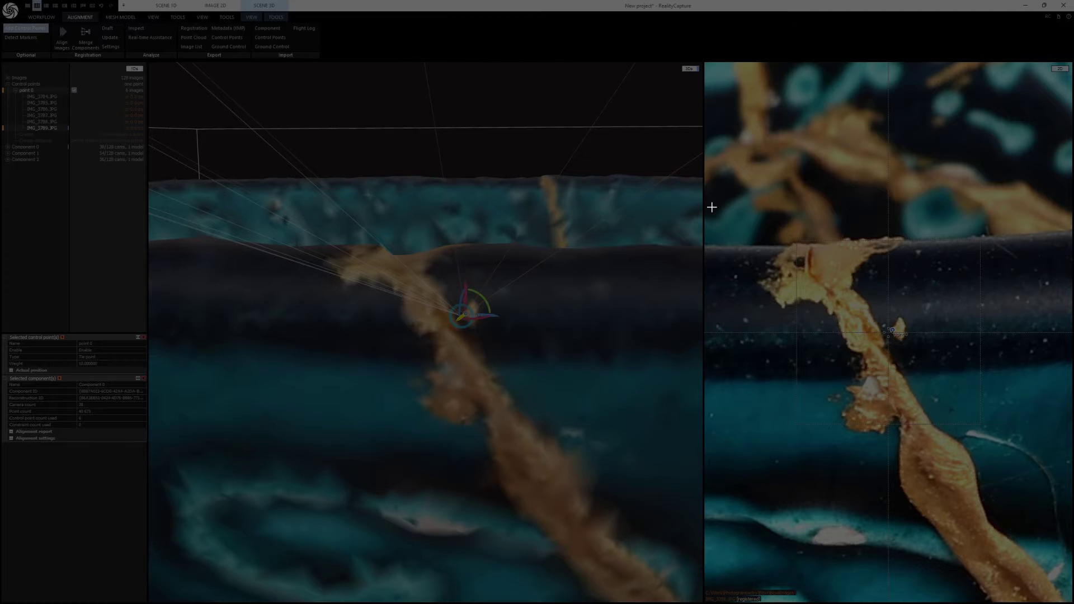
left_click_drag(708, 174, 1063, 599)
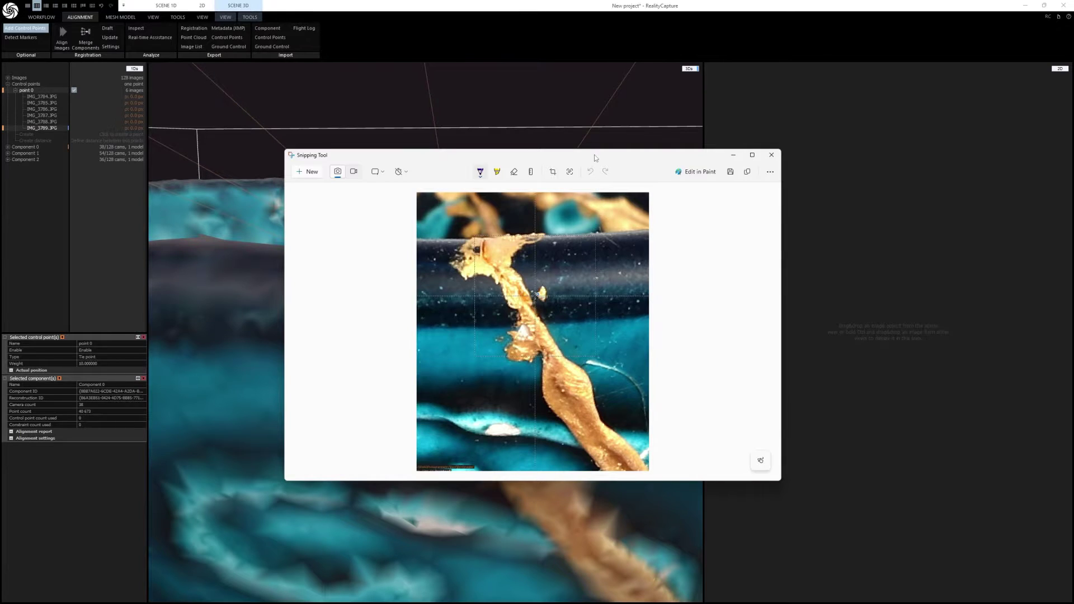
left_click_drag(595, 155, 0, 216)
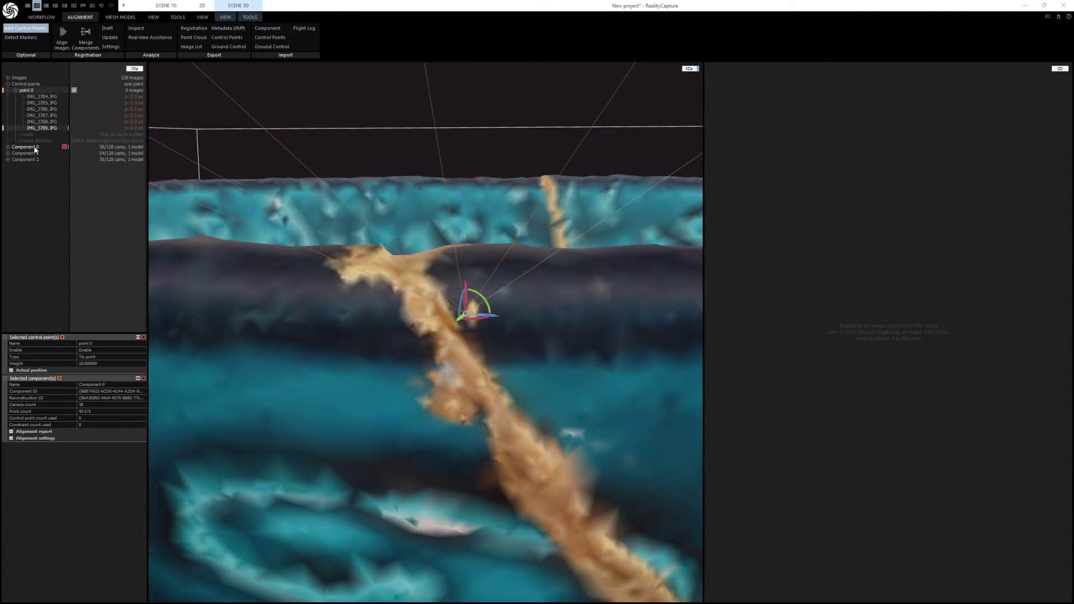
Step: Display Component 1's model and select the existing control point, point 0, for reuse on it
left_click(35, 154)
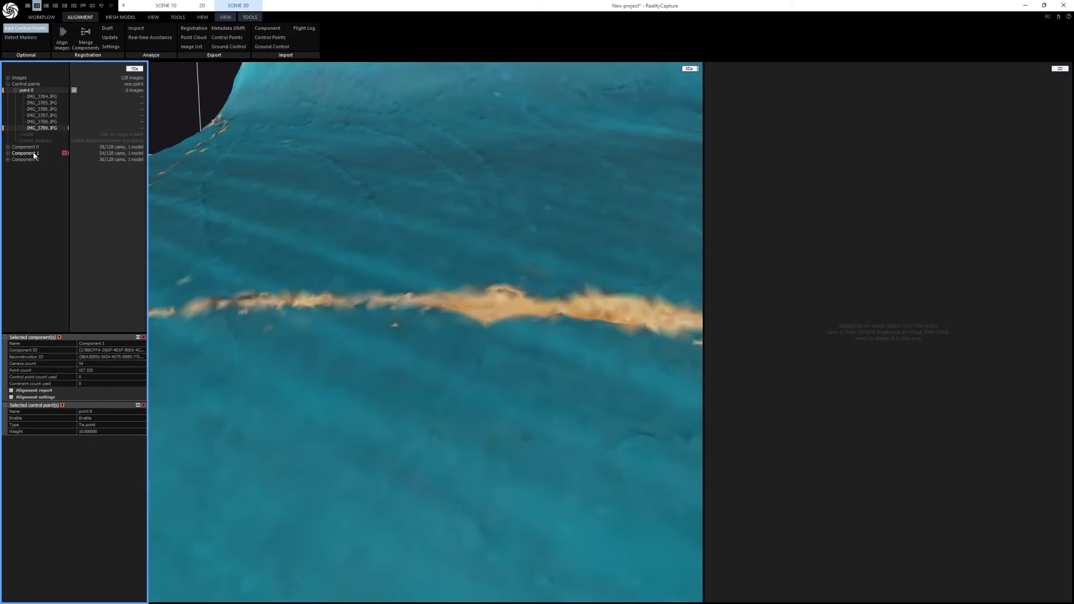
left_click(30, 92)
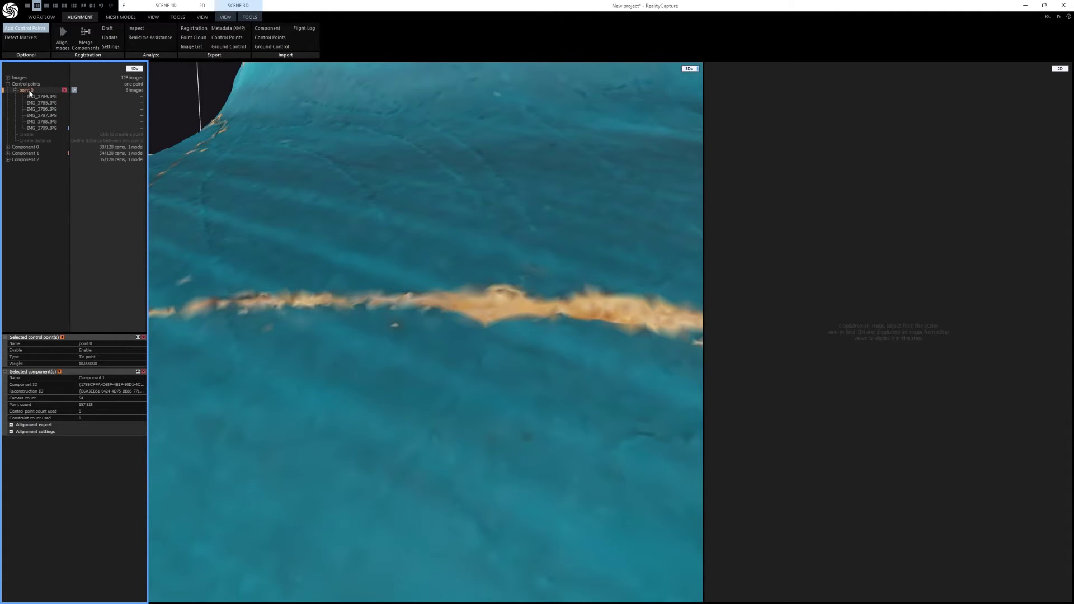
left_click(37, 154)
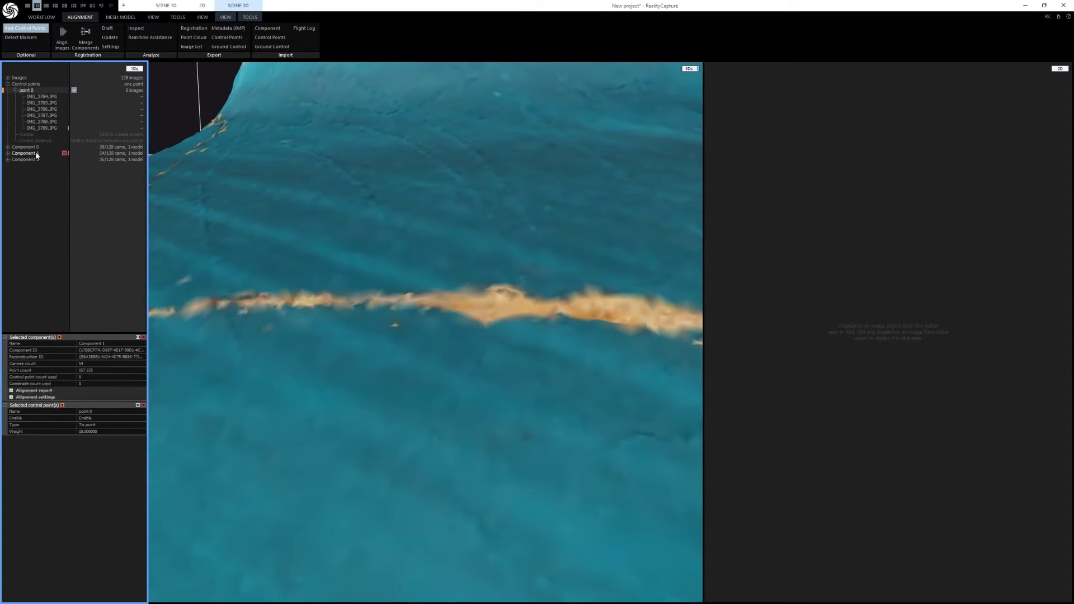
left_click(29, 93)
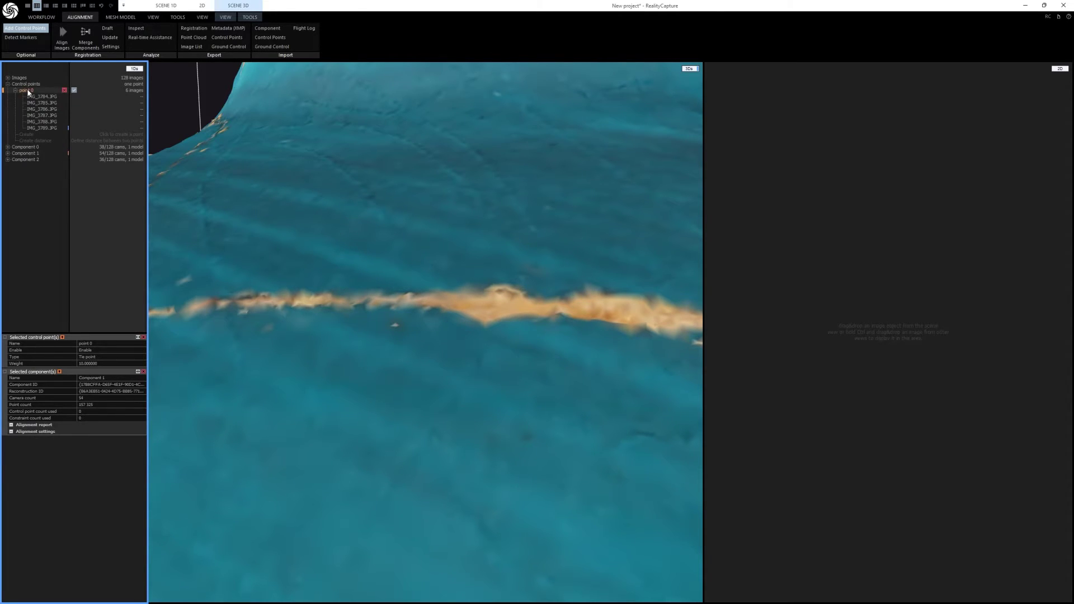
Step: Place point 0 on Component 1's upside-down bowl at the small gold speck beside the seam, near the rim
left_click_drag(28, 91, 487, 353)
scroll(426, 335, "down", 5)
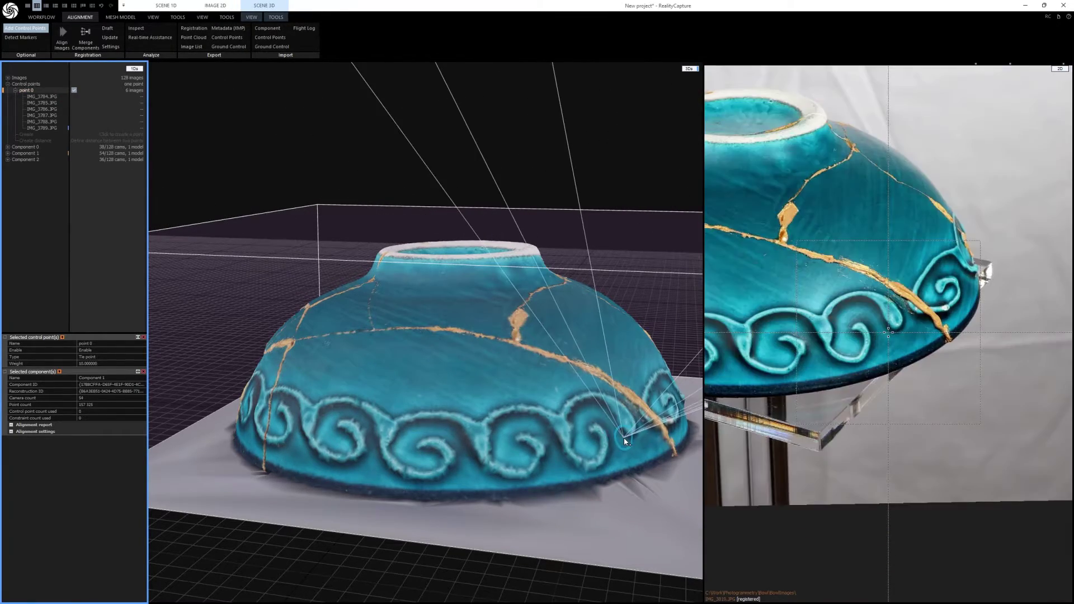
left_click_drag(629, 446, 93, 439)
left_click_drag(570, 445, 462, 459)
left_click(460, 463)
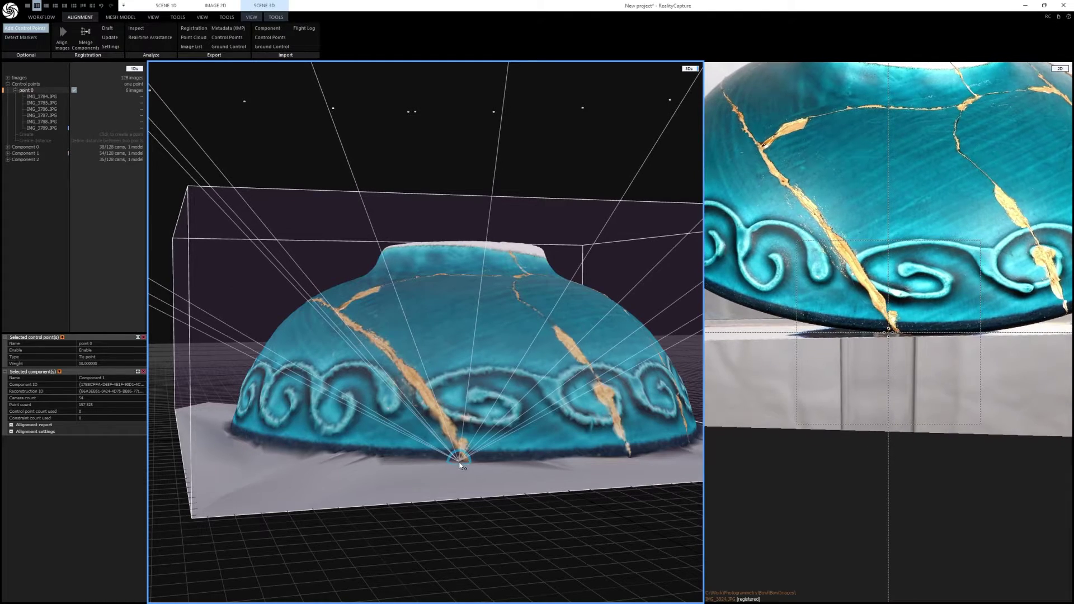
scroll(461, 462, "up", 3)
scroll(460, 464, "up", 10)
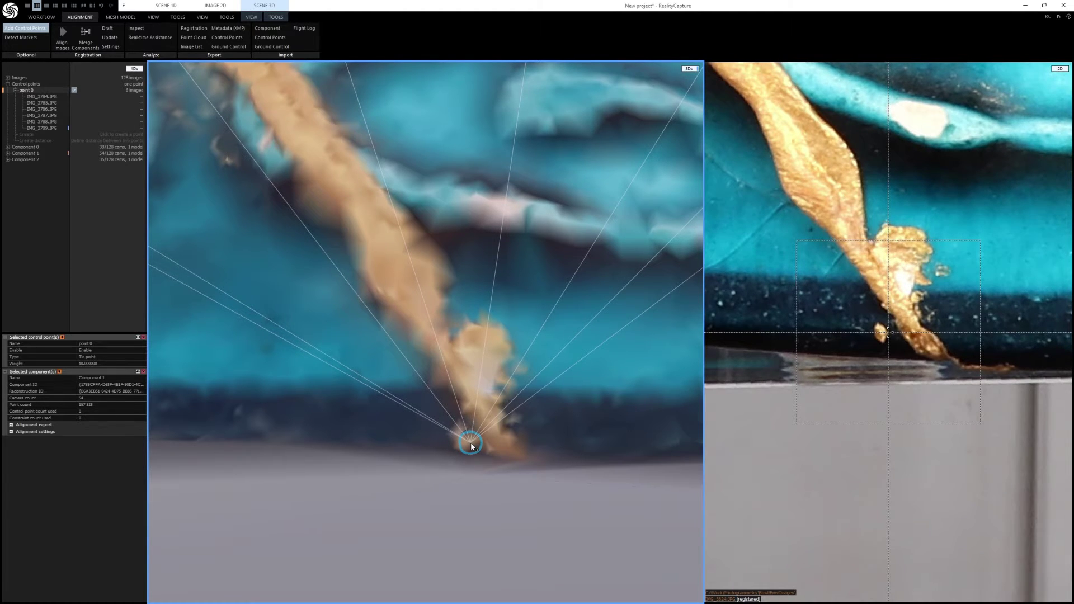
scroll(471, 446, "up", 5)
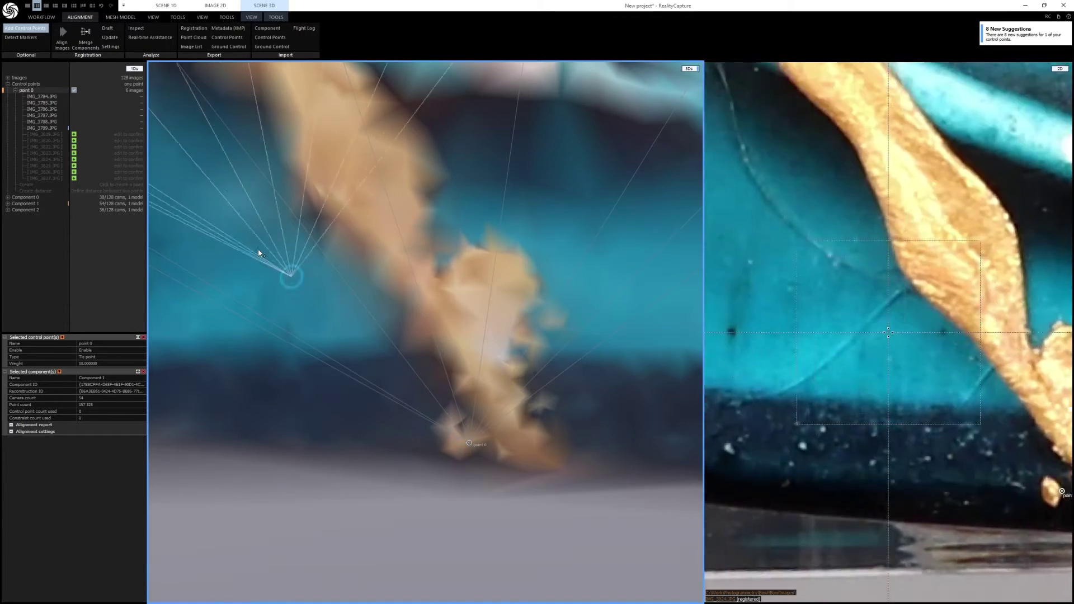
Step: Check and validate point 0's suggested measurements in Component 1's images, from IMG_3819 through IMG_3827
left_click(47, 136)
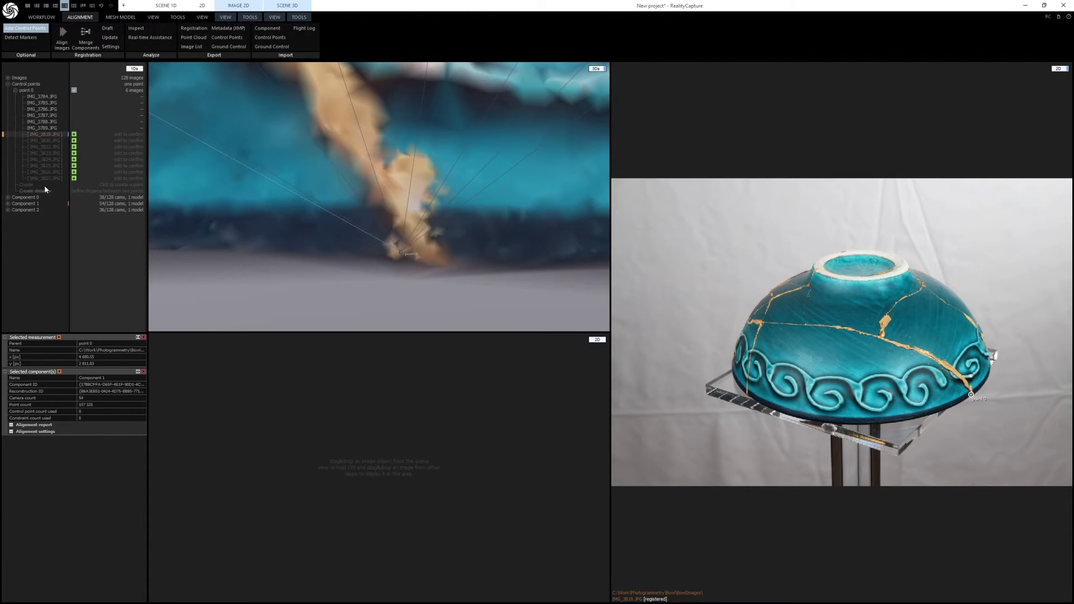
left_click(74, 134)
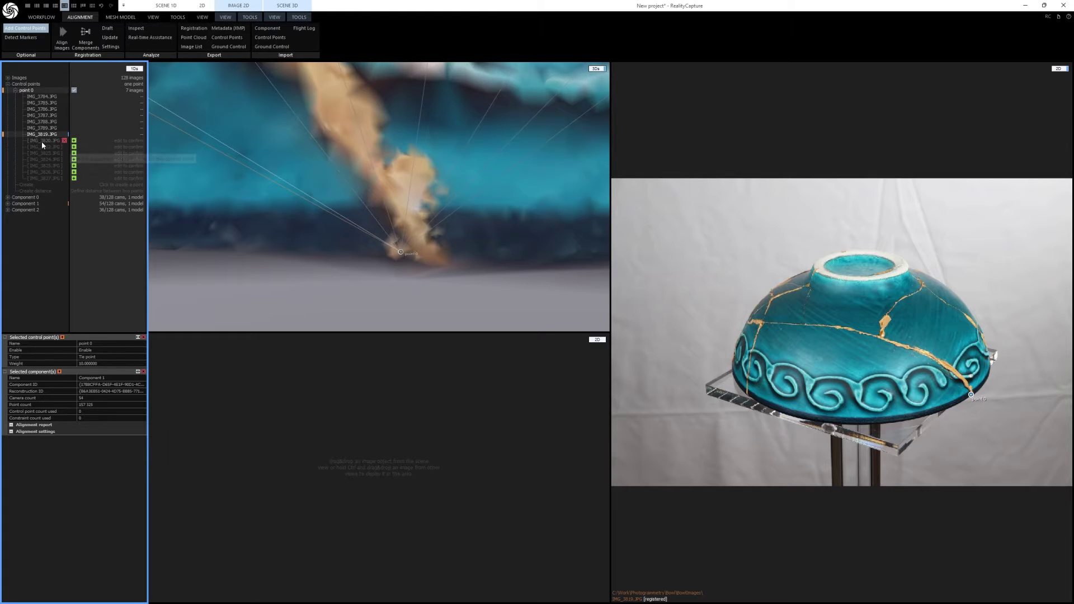
left_click(42, 153)
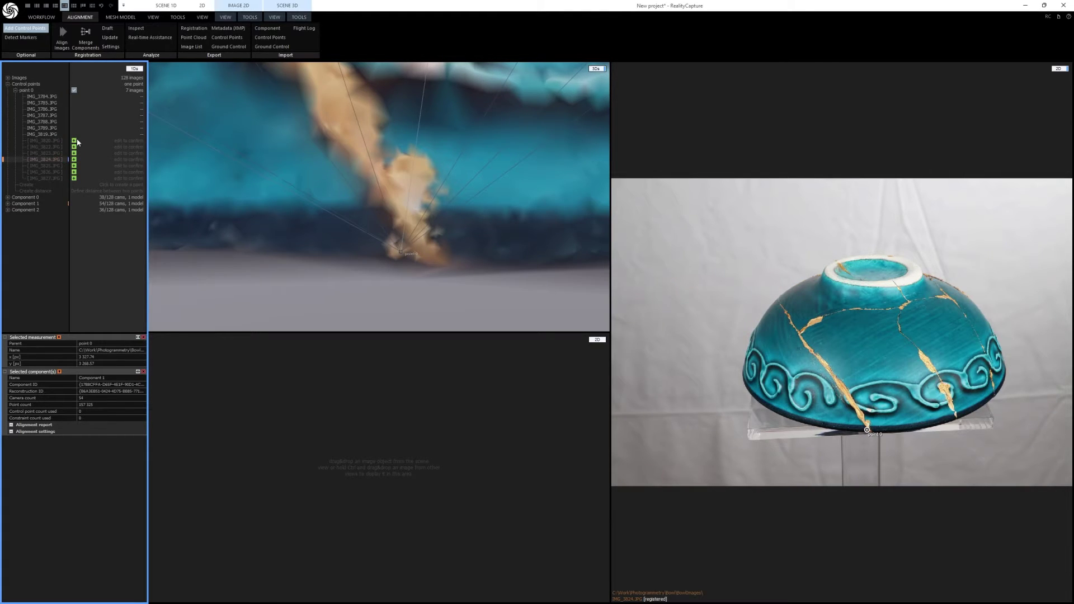
left_click(74, 141)
left_click(74, 154)
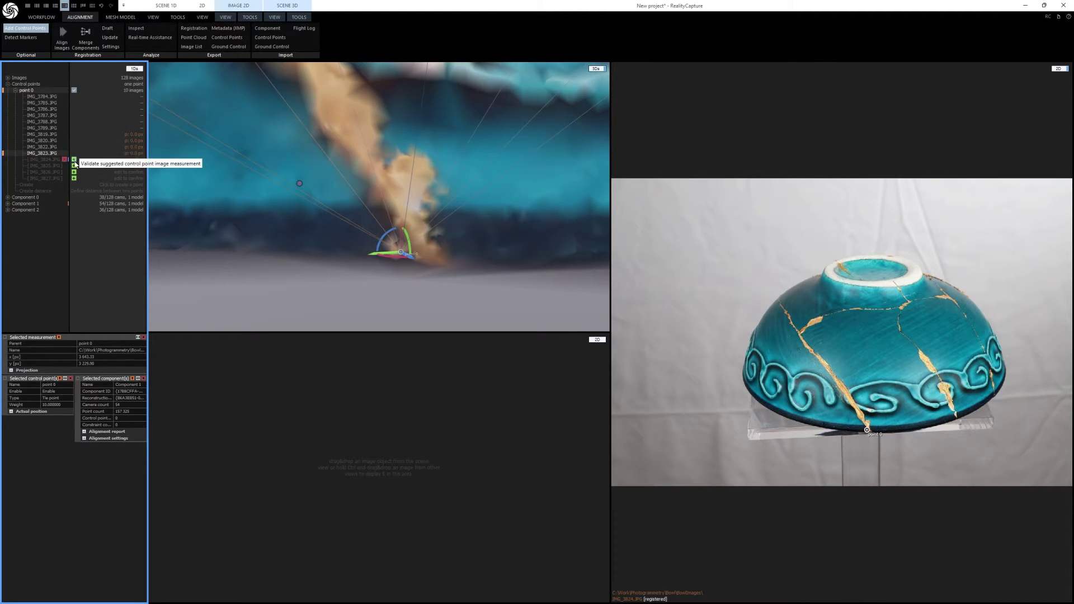
left_click(75, 159)
left_click(75, 166)
left_click(42, 178)
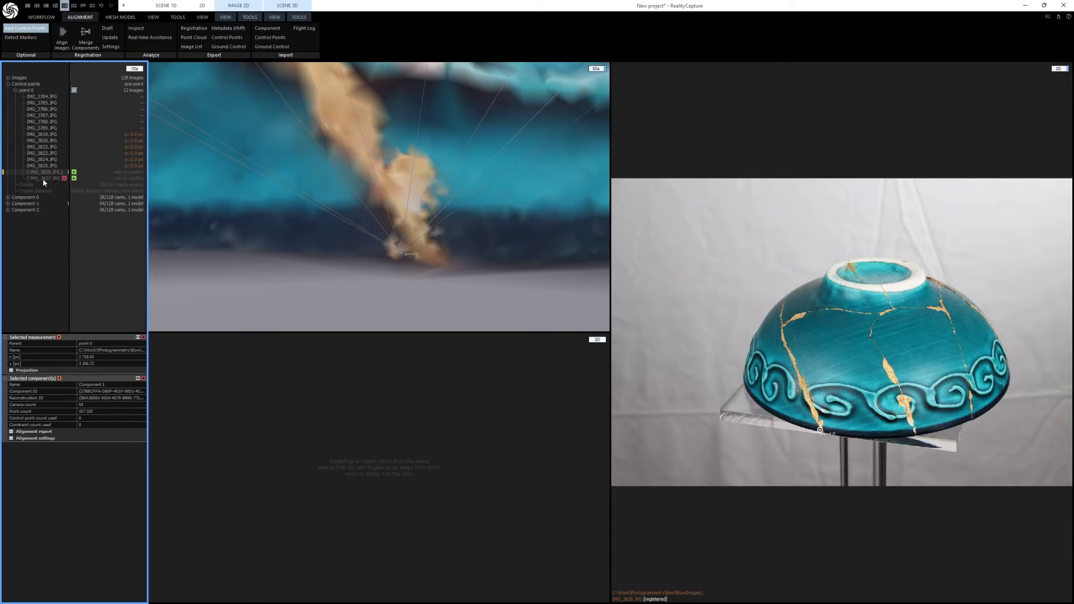
left_click(74, 172)
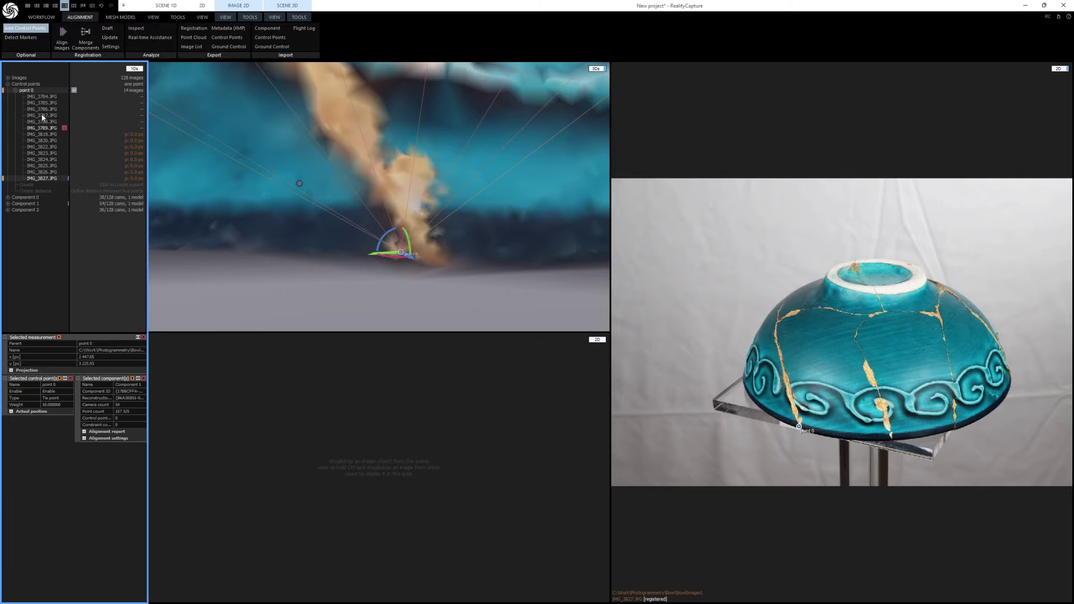
Step: Display Component 2's model in a larger 3D view and select the existing control point, point 0, for reuse on it
left_click(25, 209)
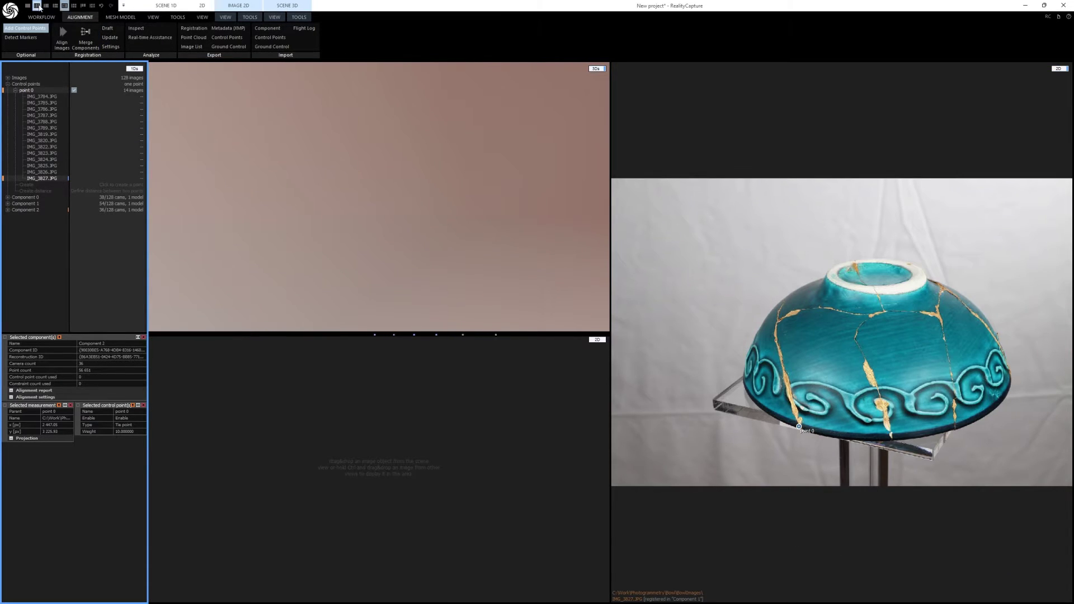
left_click(38, 5)
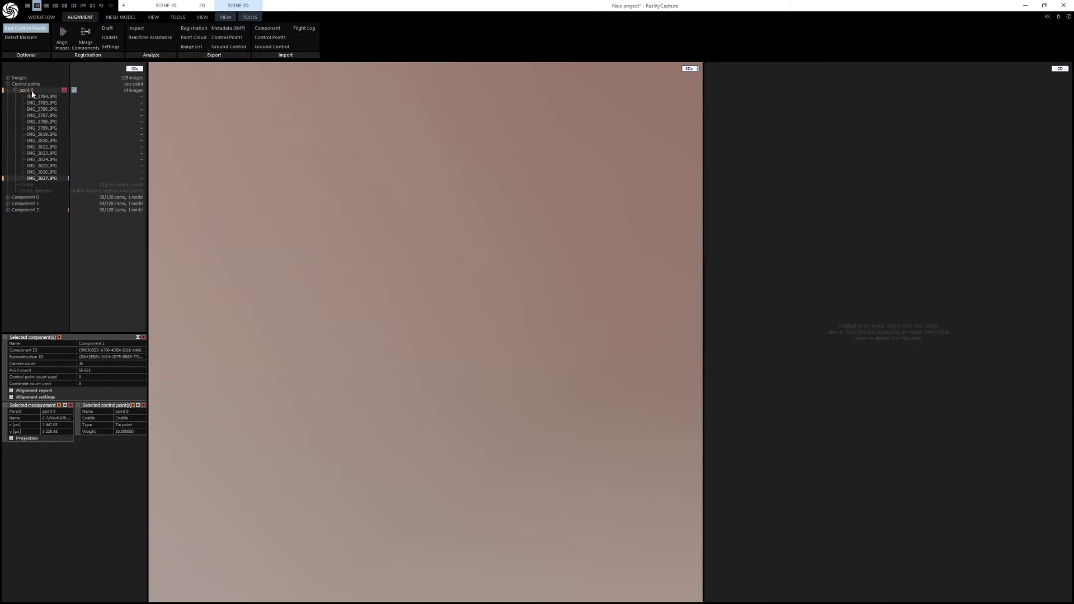
left_click(32, 91)
Step: Place point 0 on Component 2's bowl at the small gold speck beside the seam, just below the rim
scroll(340, 321, "down", 8)
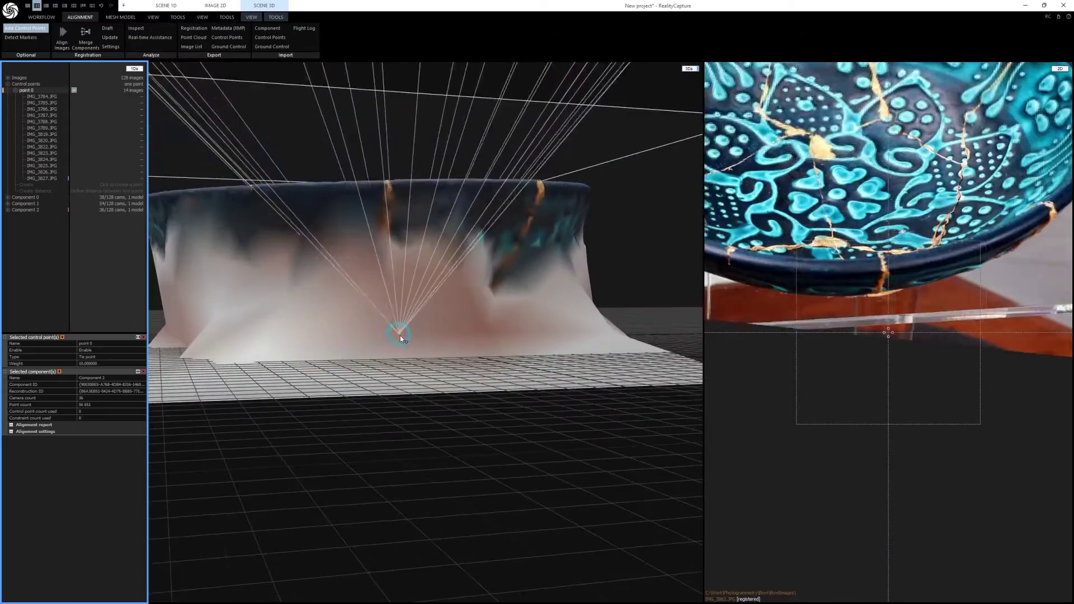
left_click_drag(485, 338, 430, 300)
scroll(429, 298, "up", 10)
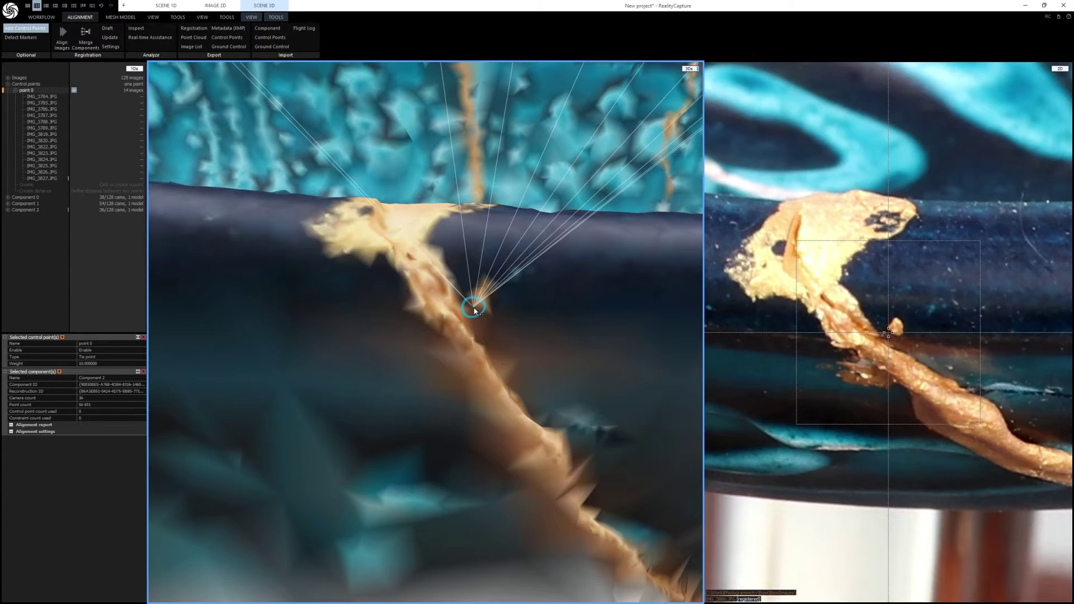
scroll(475, 305, "up", 8)
scroll(475, 310, "down", 5)
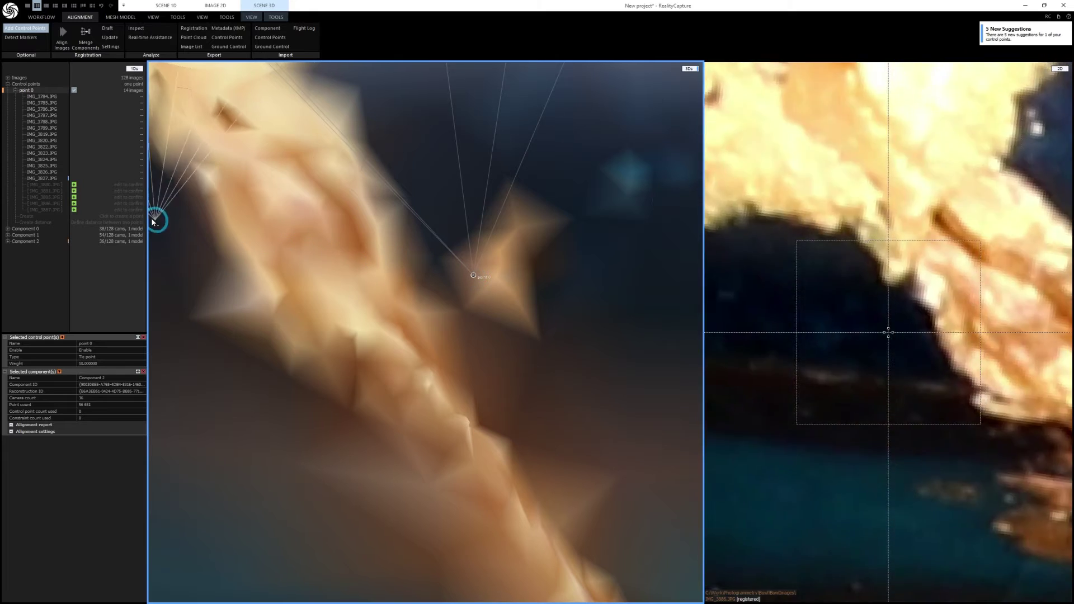
Step: Check and validate point 0's suggested measurements in Component 2's images, from IMG_3880 through IMG_3887
left_click(48, 186)
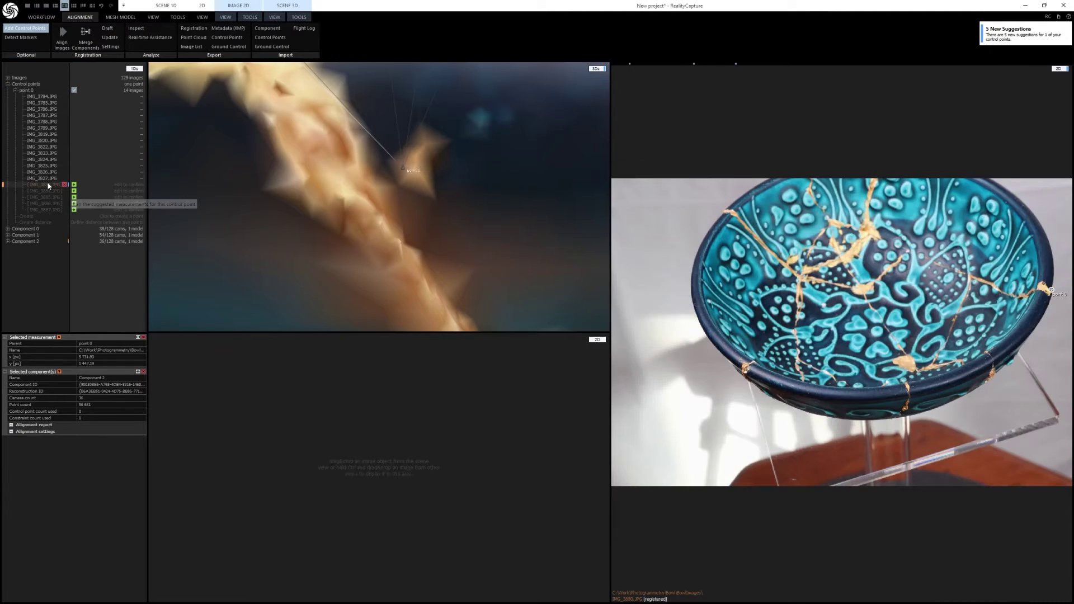
scroll(860, 304, "down", 2)
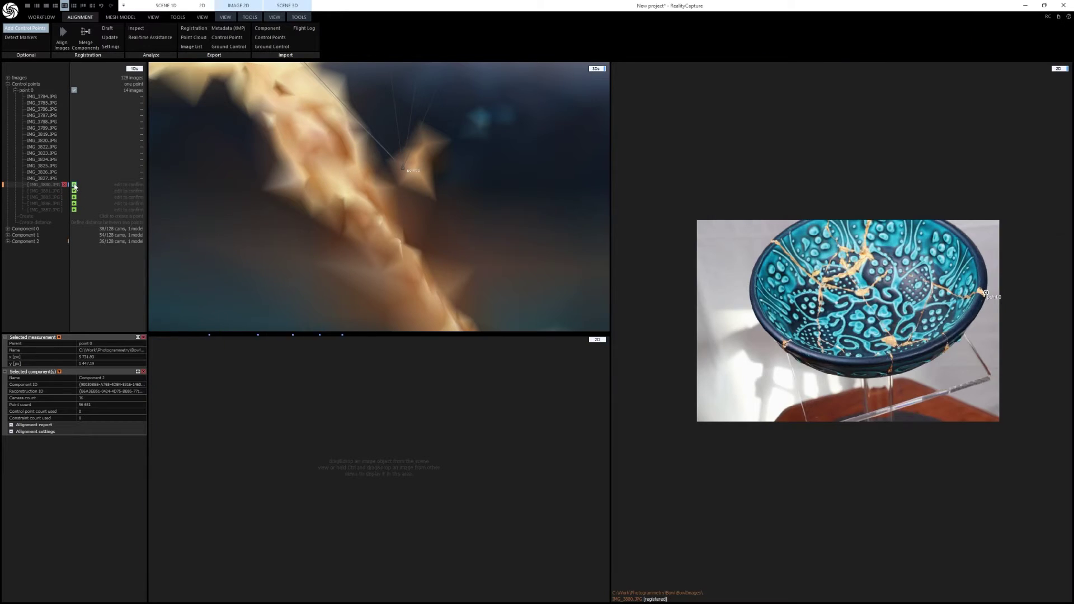
left_click(74, 186)
left_click(75, 191)
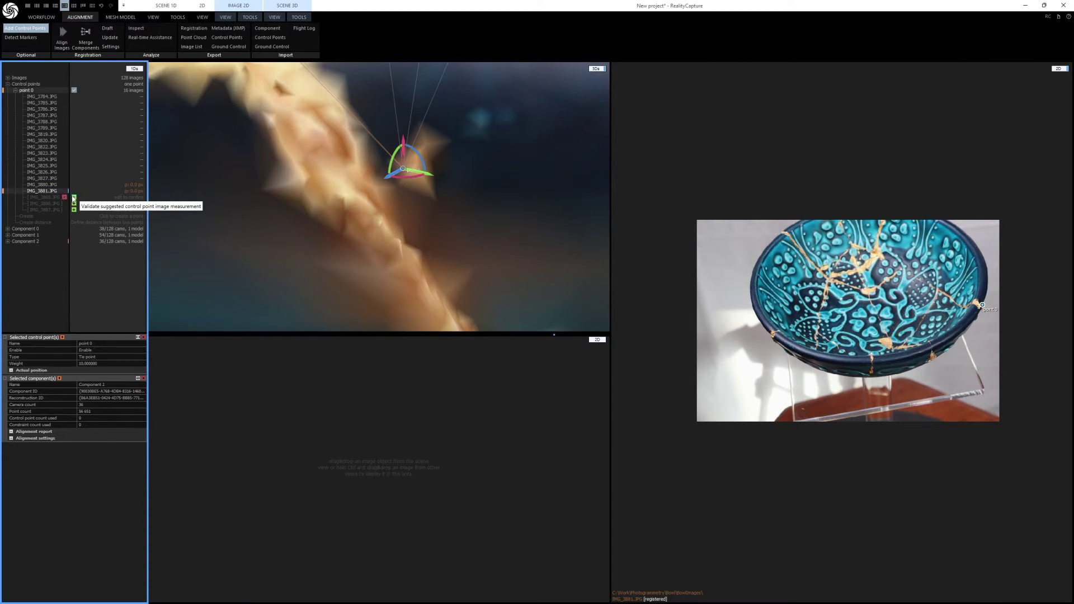
left_click(74, 204)
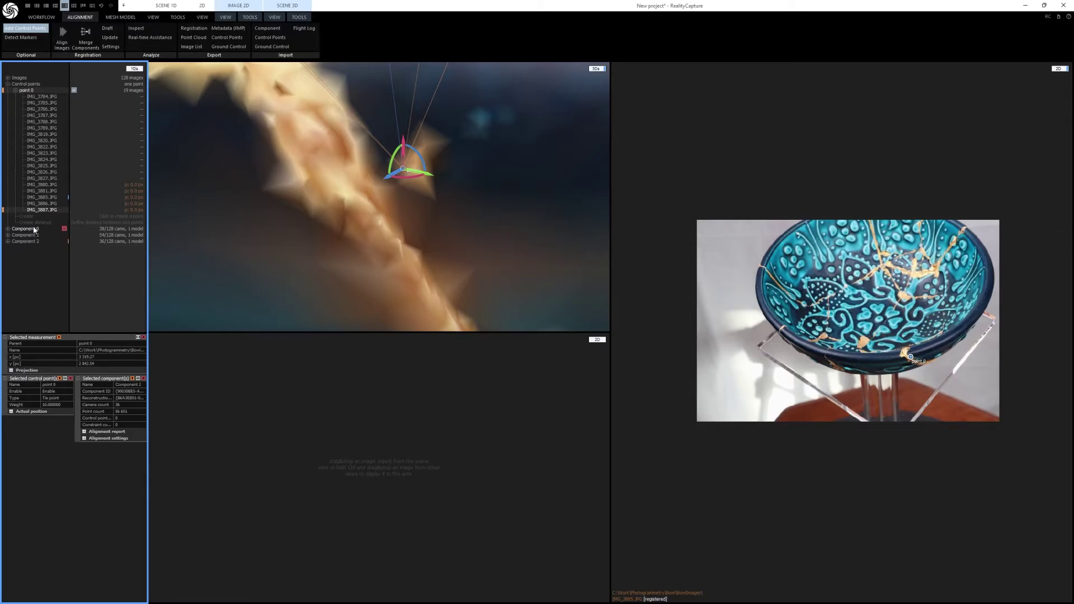
Step: Display Component 0's model again in a larger 3D view with the whole bowl in sight
left_click(25, 228)
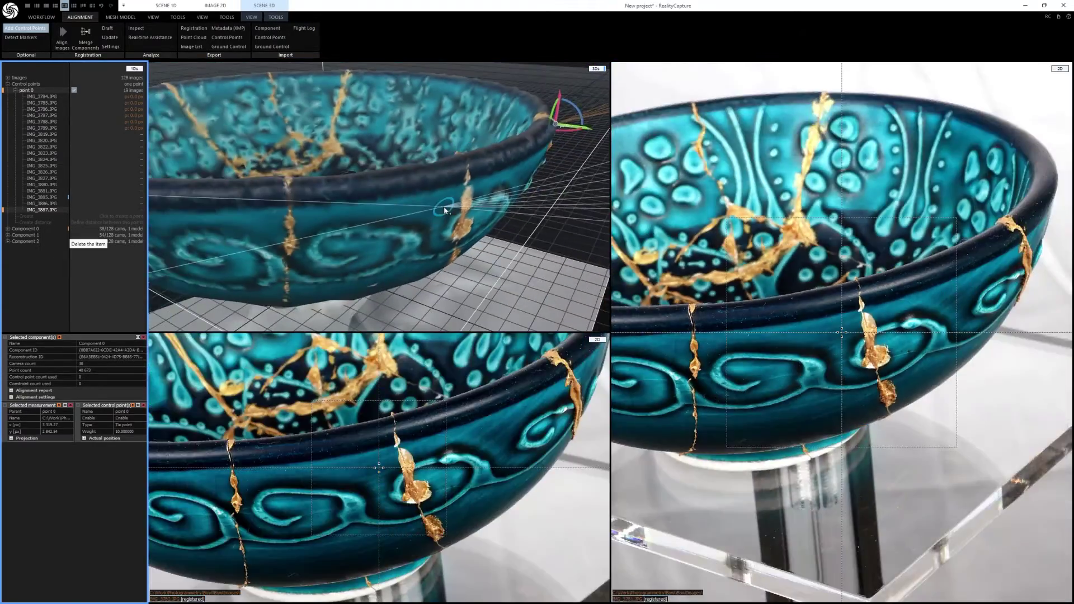
scroll(444, 208, "down", 3)
left_click_drag(493, 252, 550, 242)
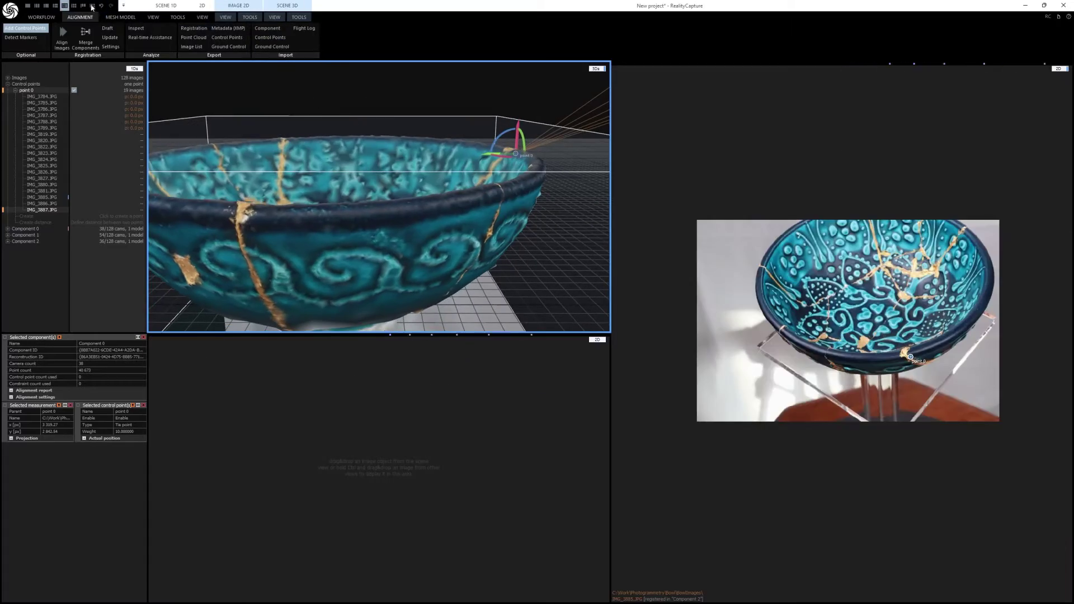
left_click(35, 7)
scroll(564, 320, "down", 3)
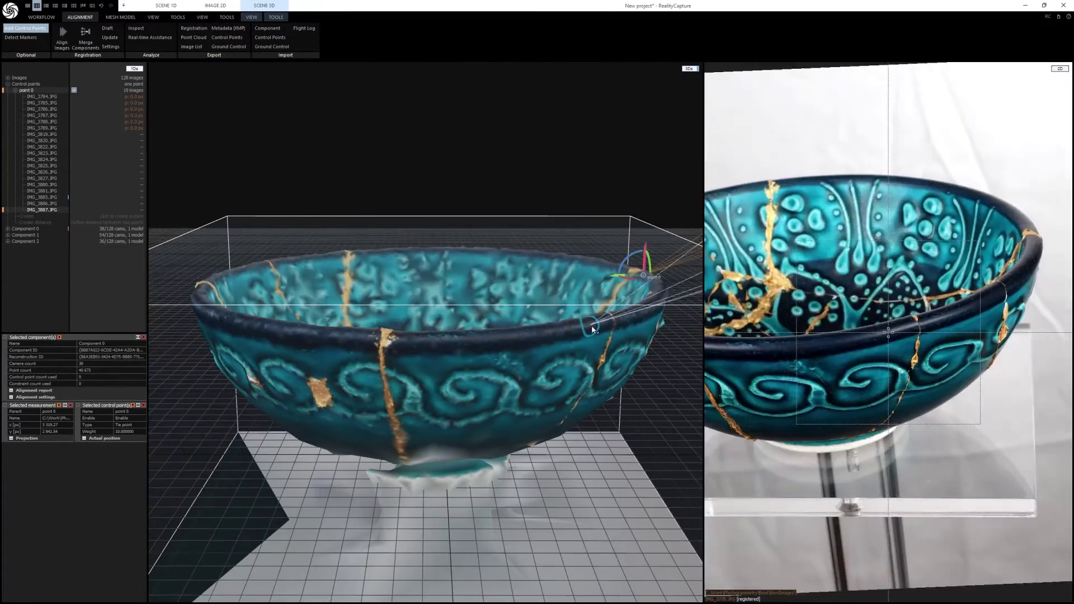
Step: Create a second control point on Component 0 at the outer edge of the white chip beside the gold seam on the rim
left_click_drag(582, 329, 548, 357)
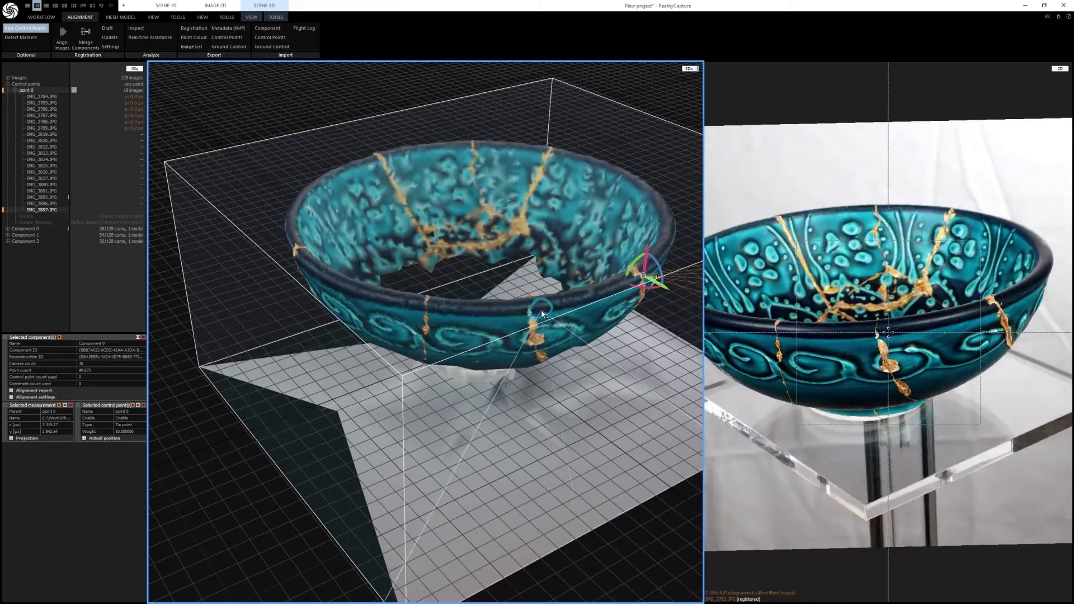
left_click_drag(296, 252, 386, 258)
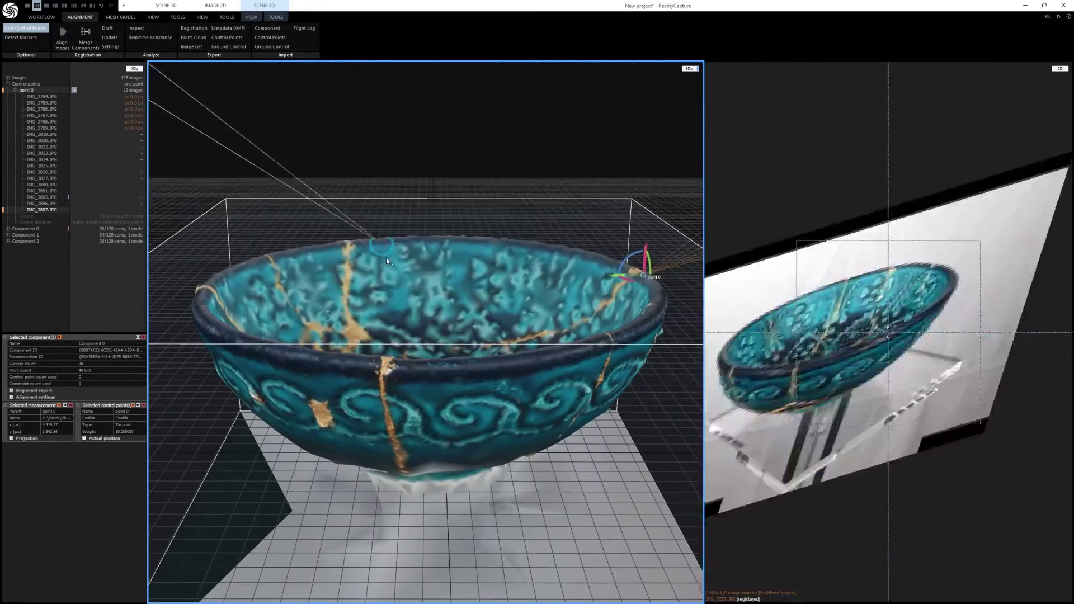
scroll(394, 369, "up", 10)
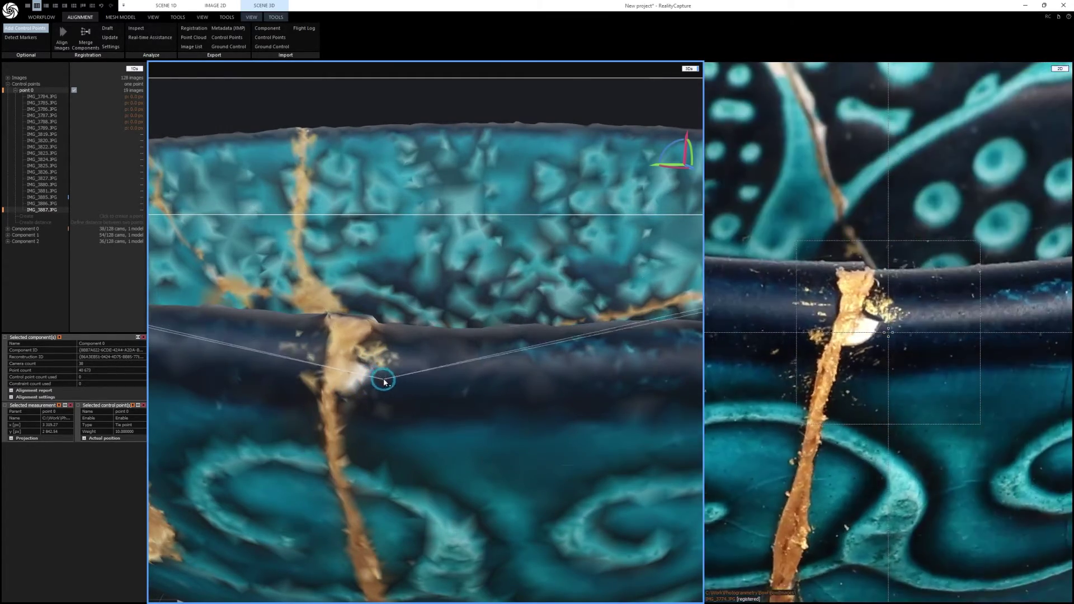
scroll(366, 370, "up", 3)
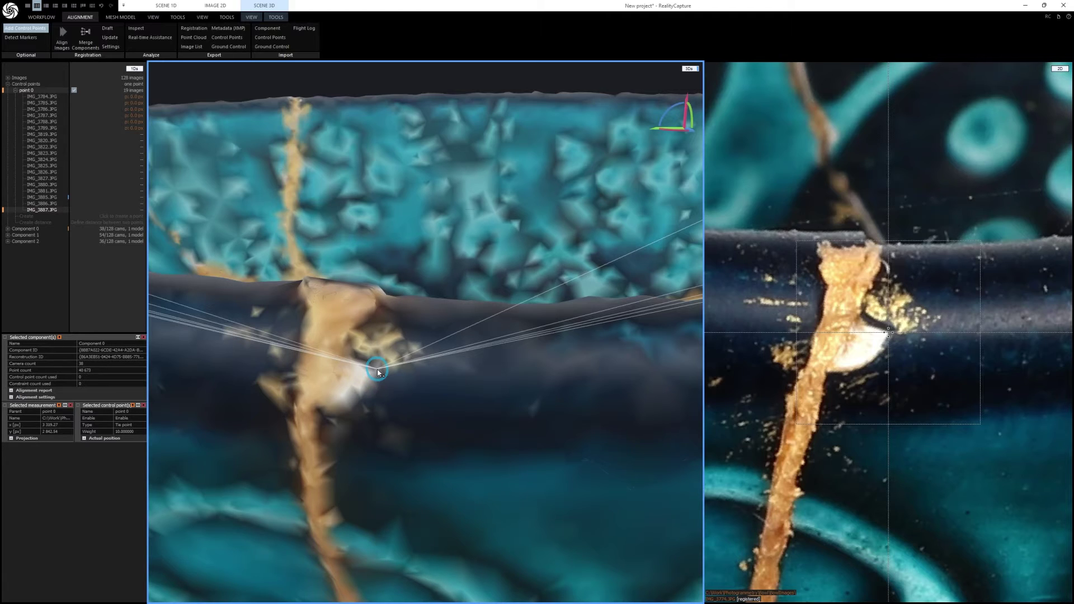
left_click(379, 373)
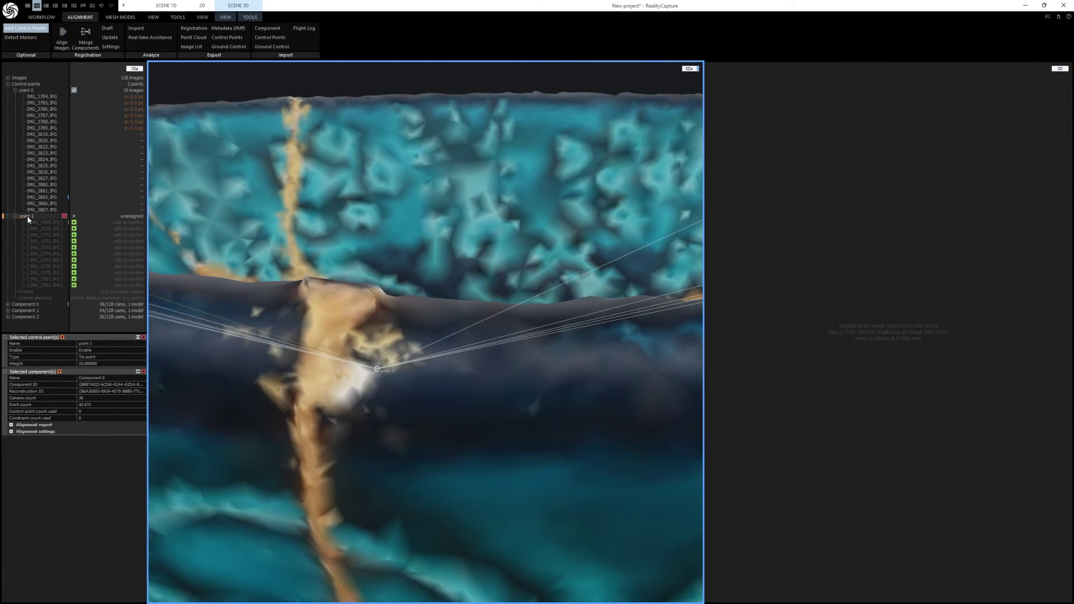
Step: Check point 1's suggested position in IMG_3769, IMG_3770 and IMG_3778
left_click(41, 224)
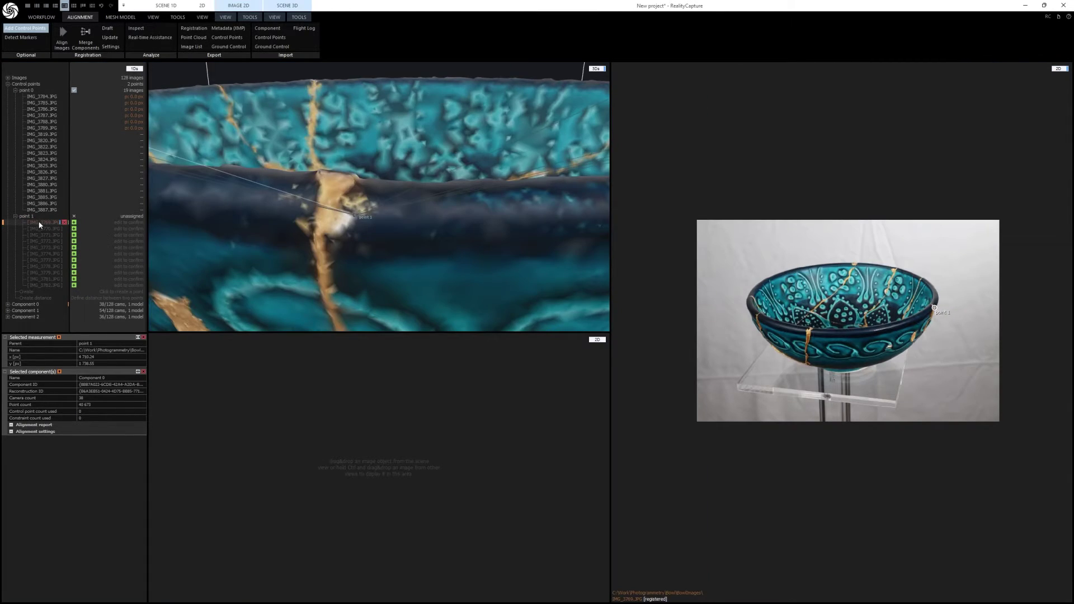
left_click(42, 228)
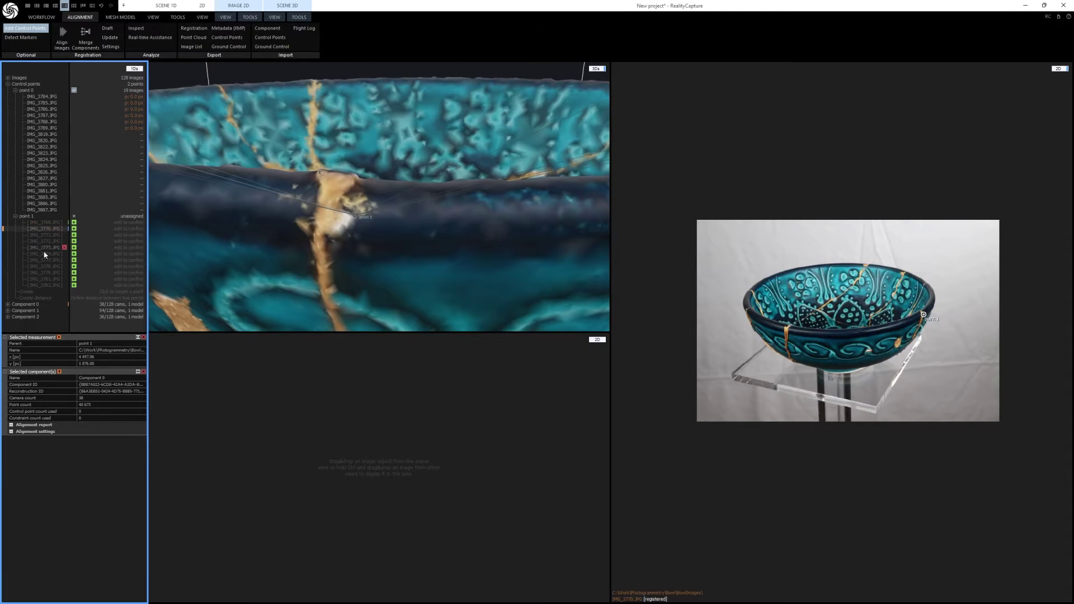
left_click(48, 266)
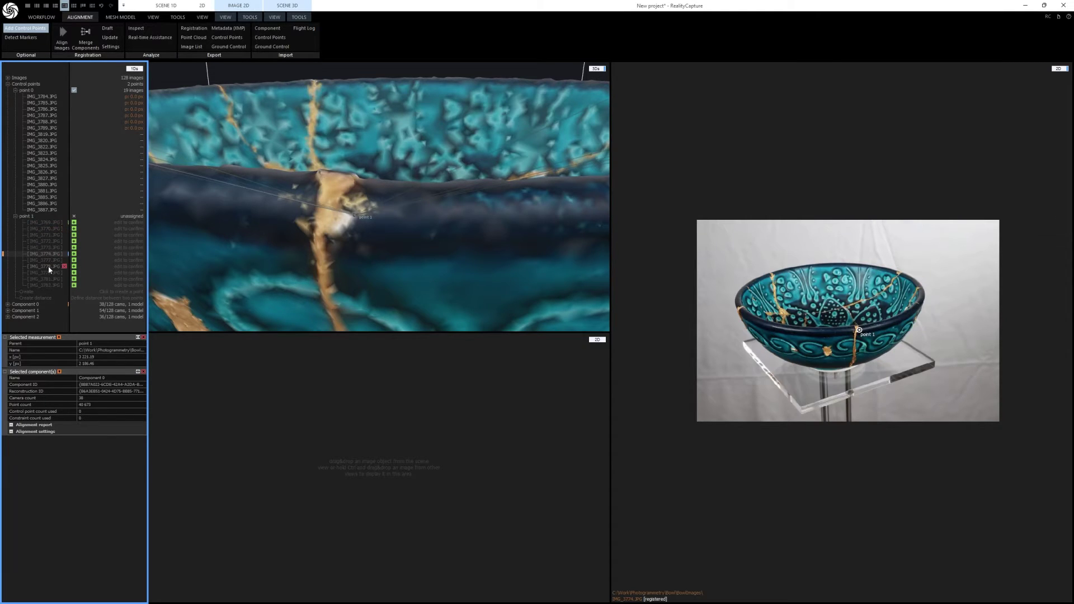
Step: Validate all of point 1's suggested measurements in Component 0's images, from IMG_3769 through IMG_3782
left_click(75, 223)
left_click(75, 229)
left_click(75, 235)
left_click(75, 241)
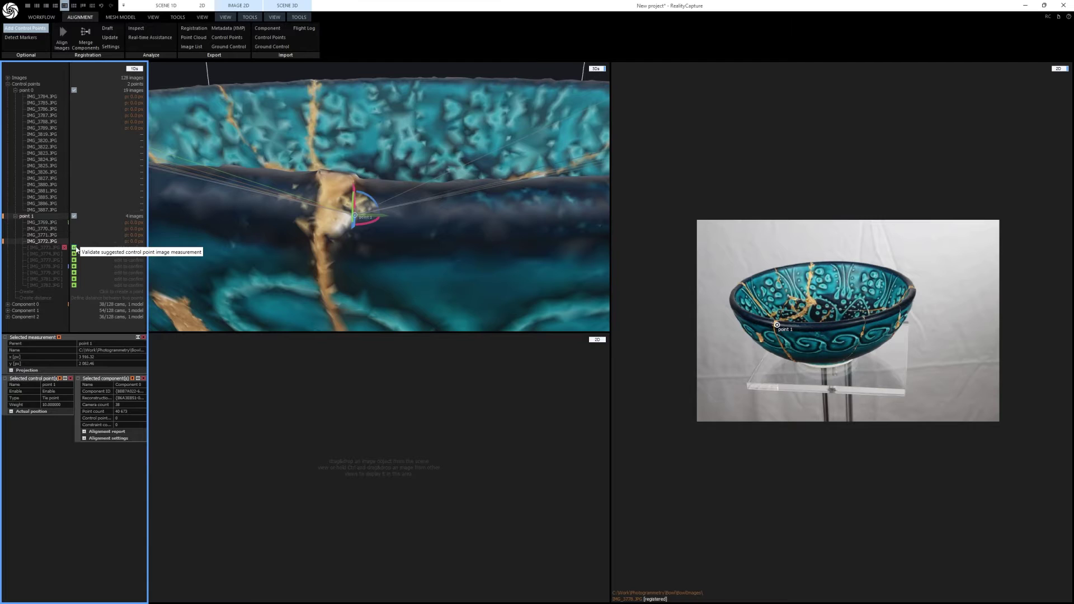
left_click(74, 248)
left_click(74, 254)
left_click(74, 260)
left_click(74, 266)
left_click(74, 279)
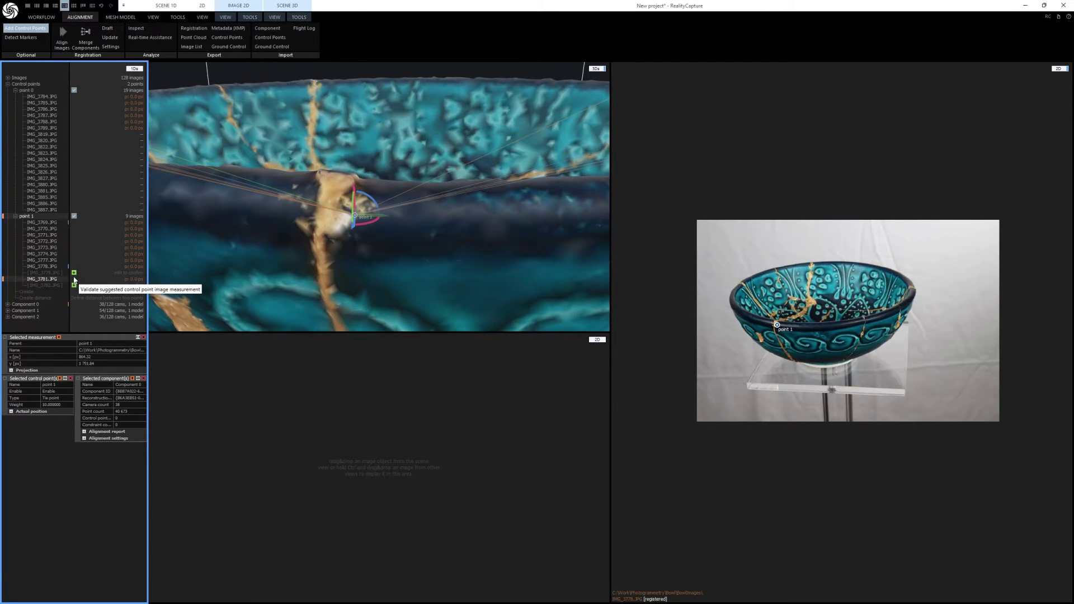
left_click(74, 272)
left_click(73, 286)
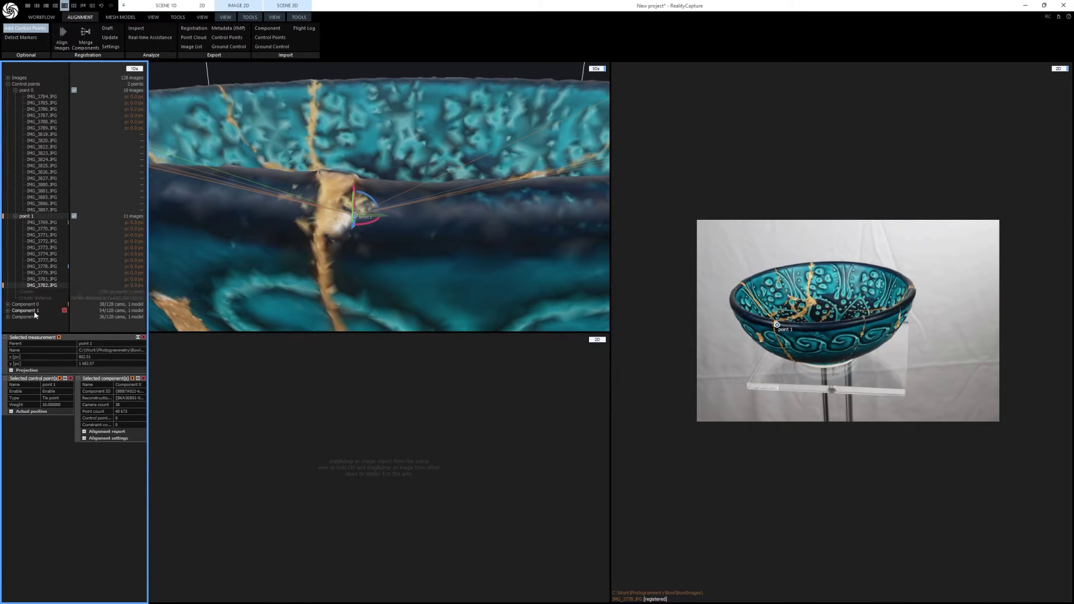
Step: Display Component 1's model in a larger 3D view and select point 1 for reuse on it
left_click(38, 6)
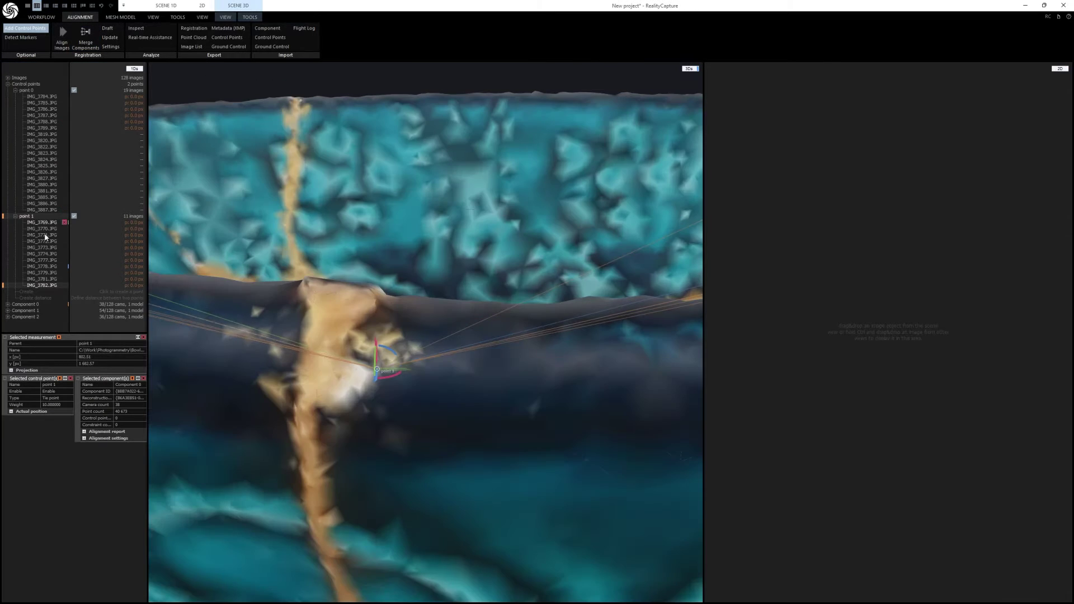
left_click(41, 309)
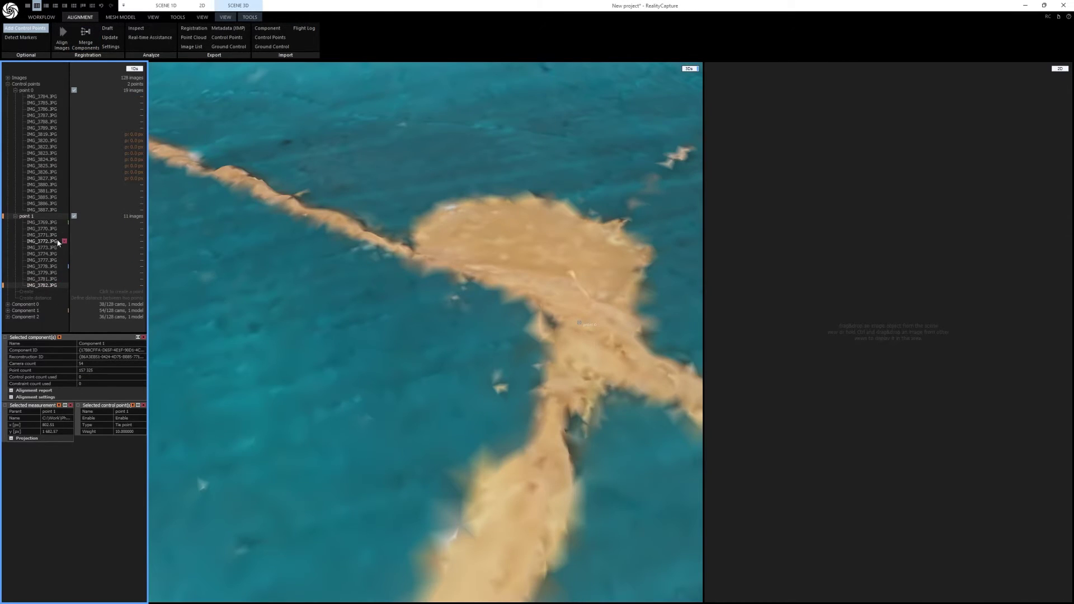
left_click(26, 219)
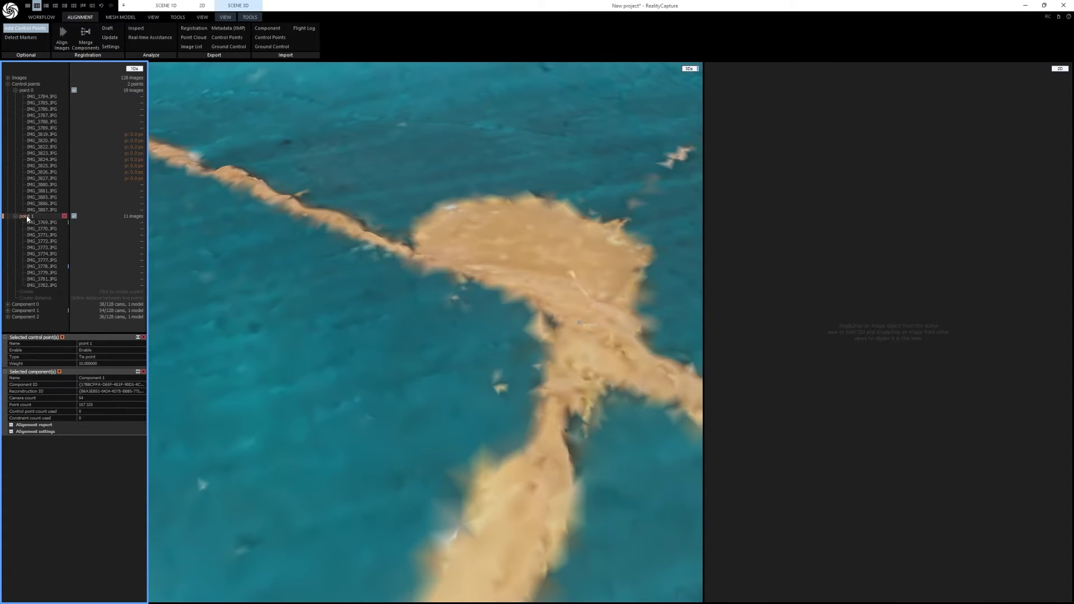
left_click_drag(27, 219, 496, 344)
scroll(448, 302, "down", 6)
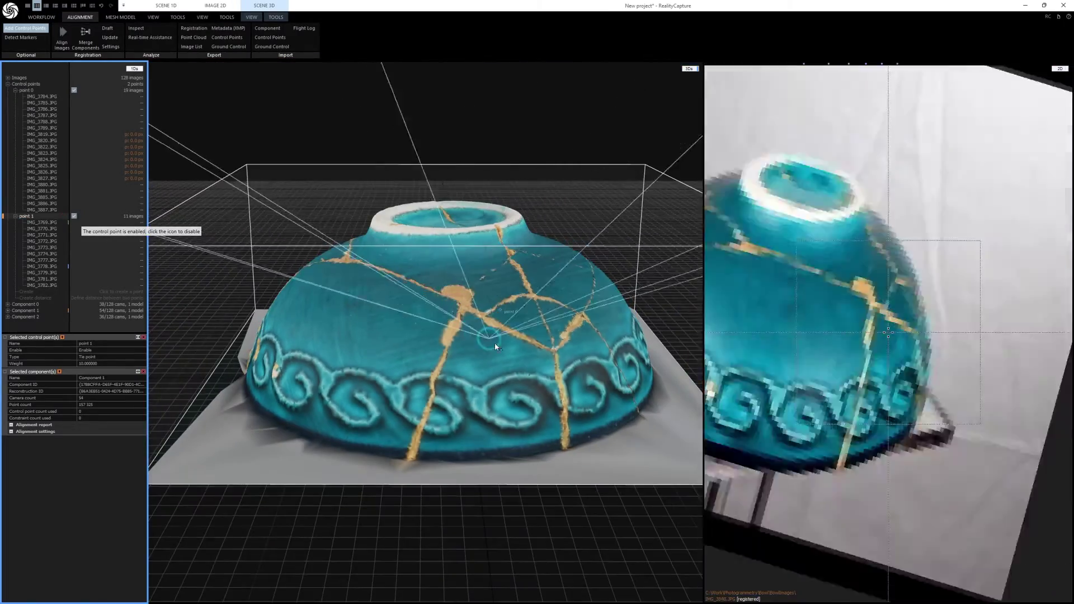
Step: Place point 1 on Component 1's upside-down bowl at the outer edge of the white chip beside the gold seam's rim end
left_click_drag(586, 412, 200, 408)
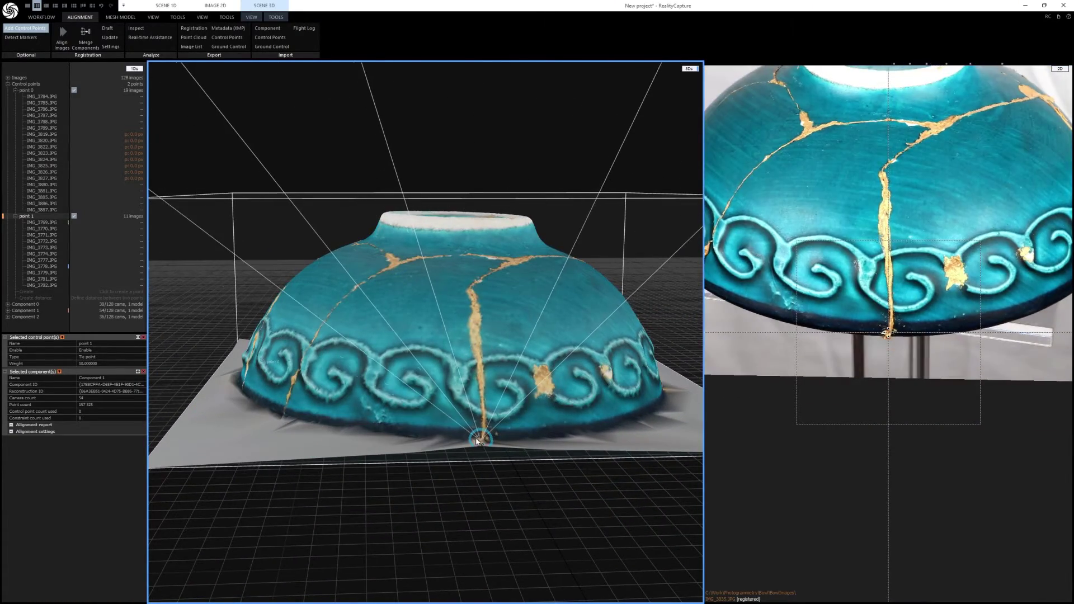
left_click(477, 441)
left_click_drag(0, 137, 524, 164)
key("alt+Tab")
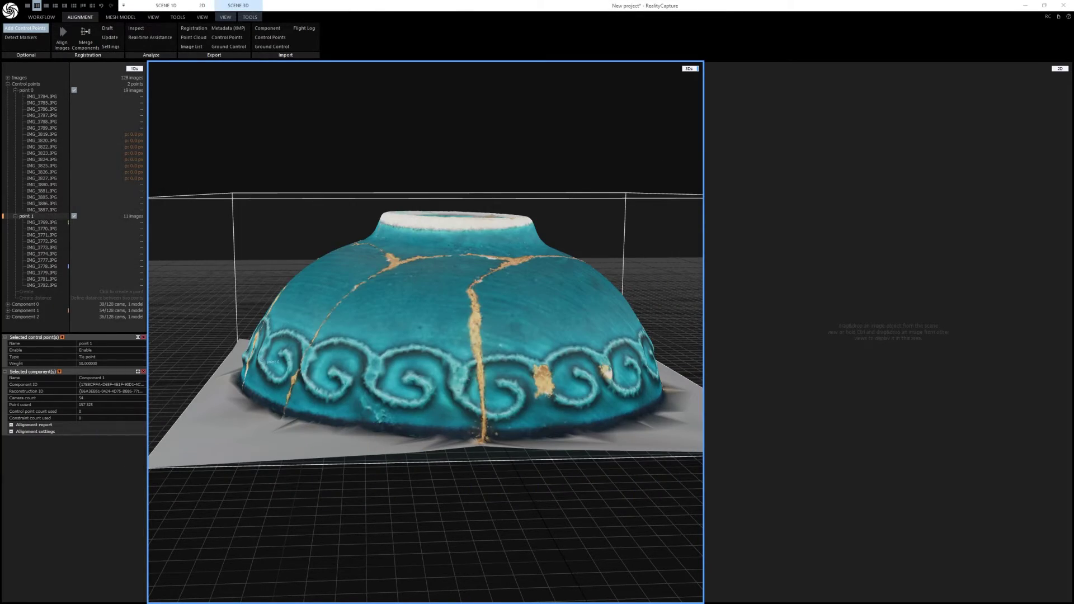
left_click(483, 439)
scroll(484, 440, "up", 4)
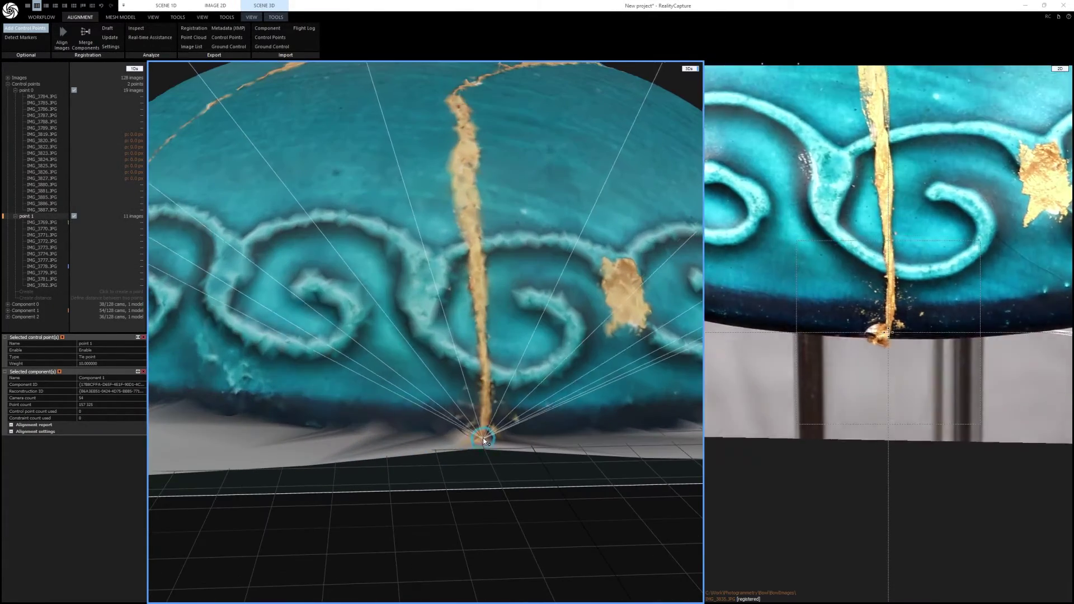
scroll(475, 430, "up", 4)
scroll(477, 428, "up", 2)
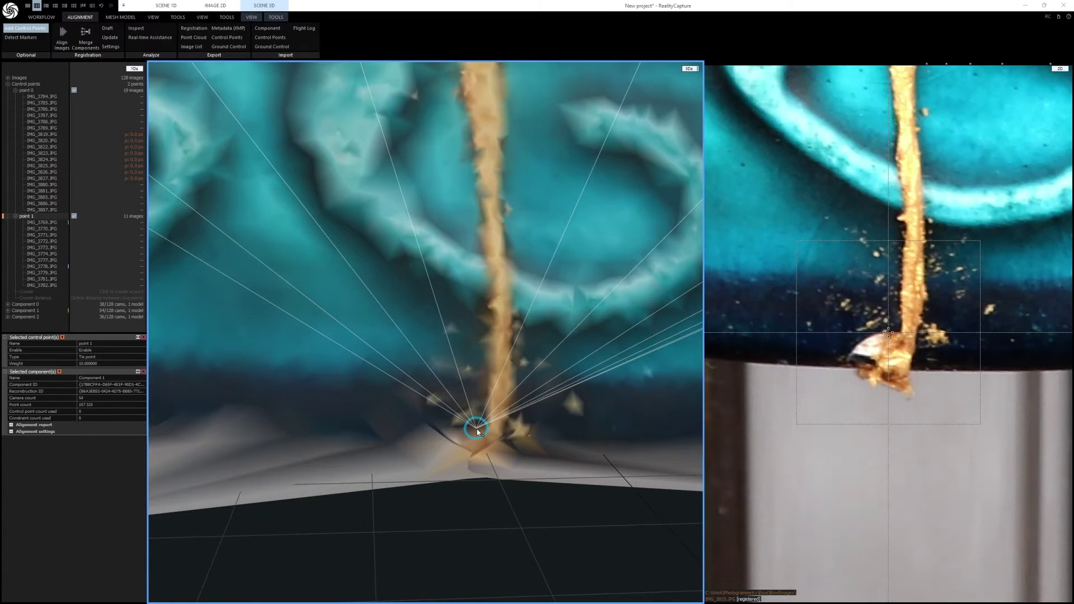
scroll(477, 429, "up", 5)
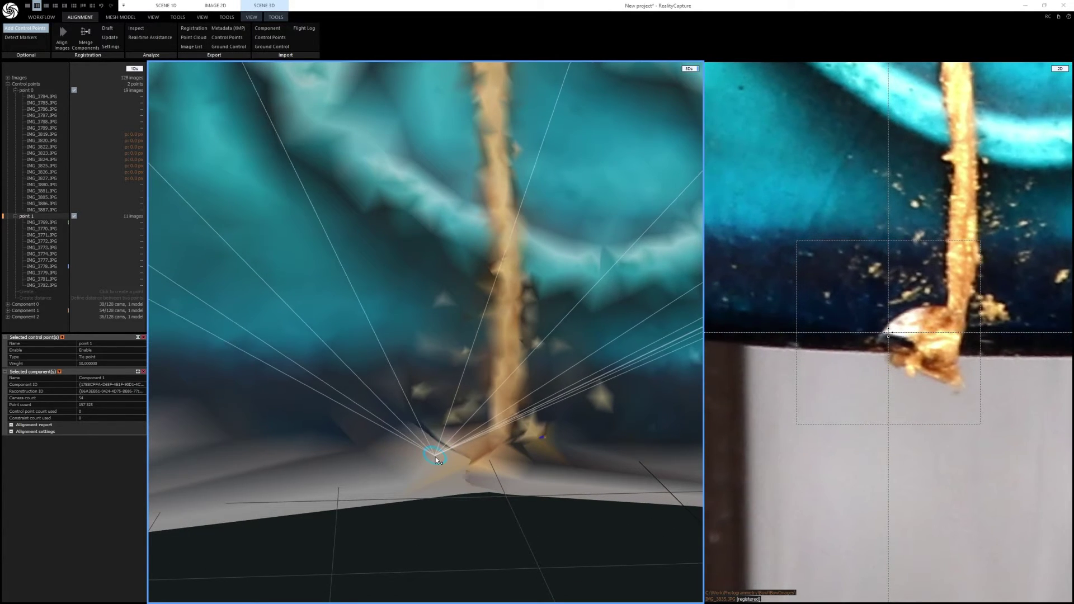
mouse_move(436, 457)
left_mouse_down()
mouse_move(423, 448)
mouse_move(433, 458)
left_mouse_up()
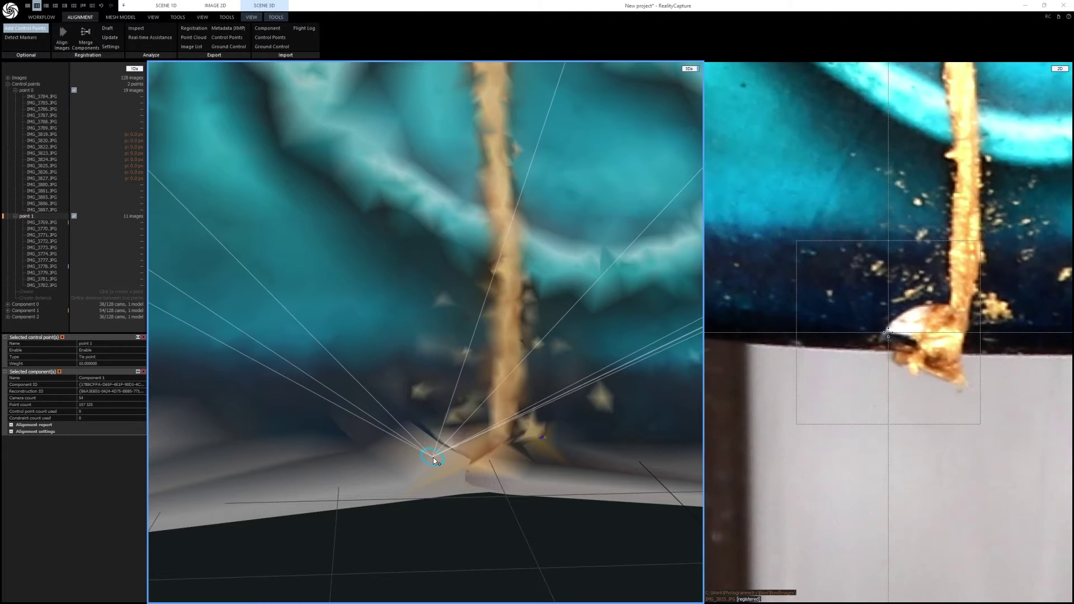
scroll(432, 457, "up", 4)
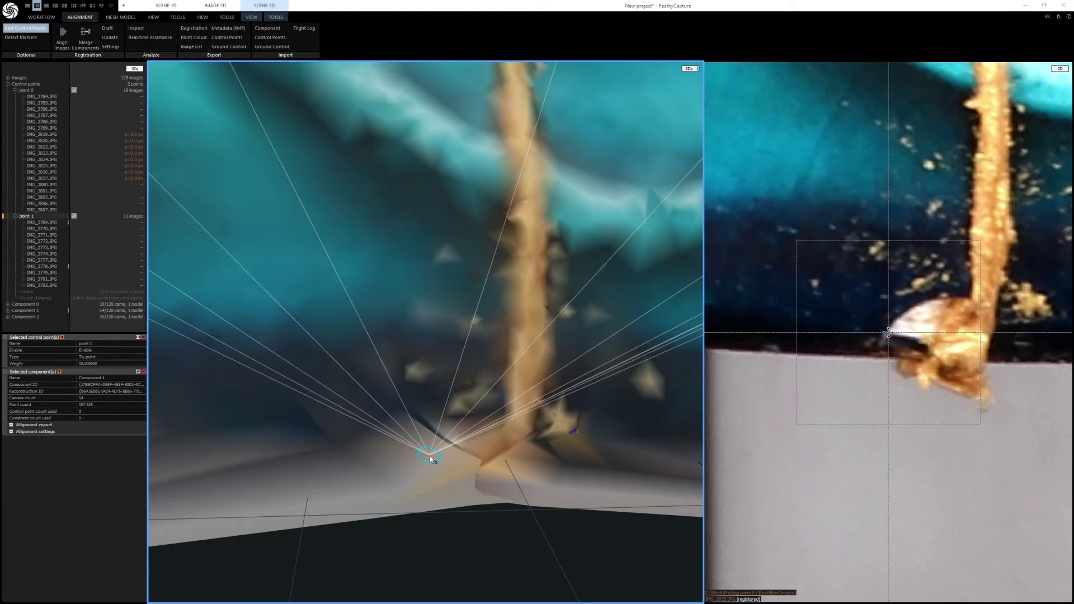
left_click(430, 456)
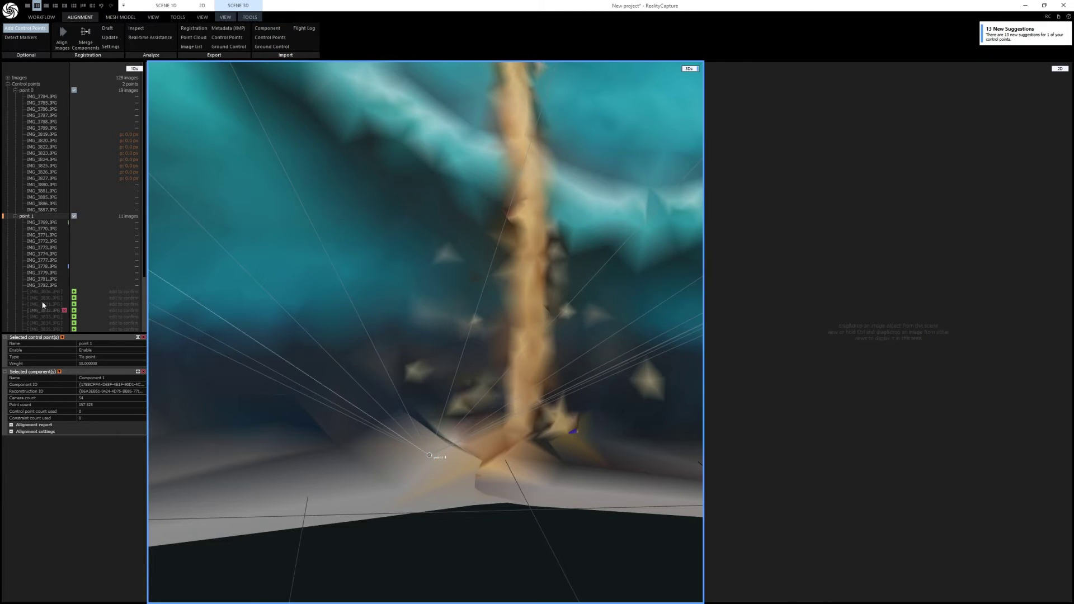
Step: Check point 1's suggested position in IMG_3806, IMG_3830 and IMG_3833
left_click(44, 294)
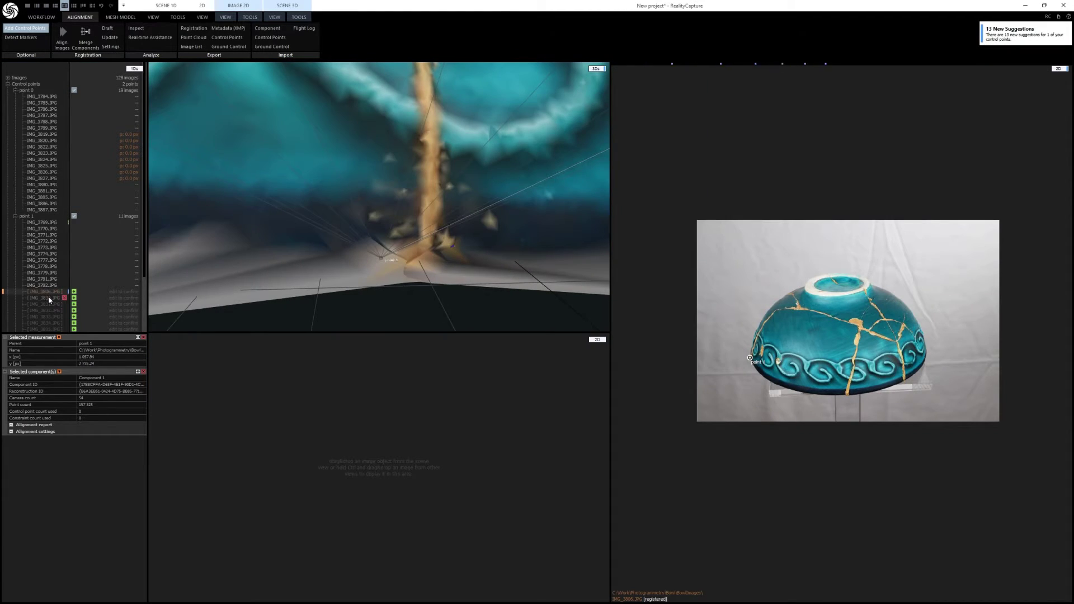
left_click(47, 297)
left_click(46, 318)
Step: Validate all of point 1's suggested measurements in Component 1's images, from IMG_3806 through IMG_3843
scroll(85, 248, "down", 4)
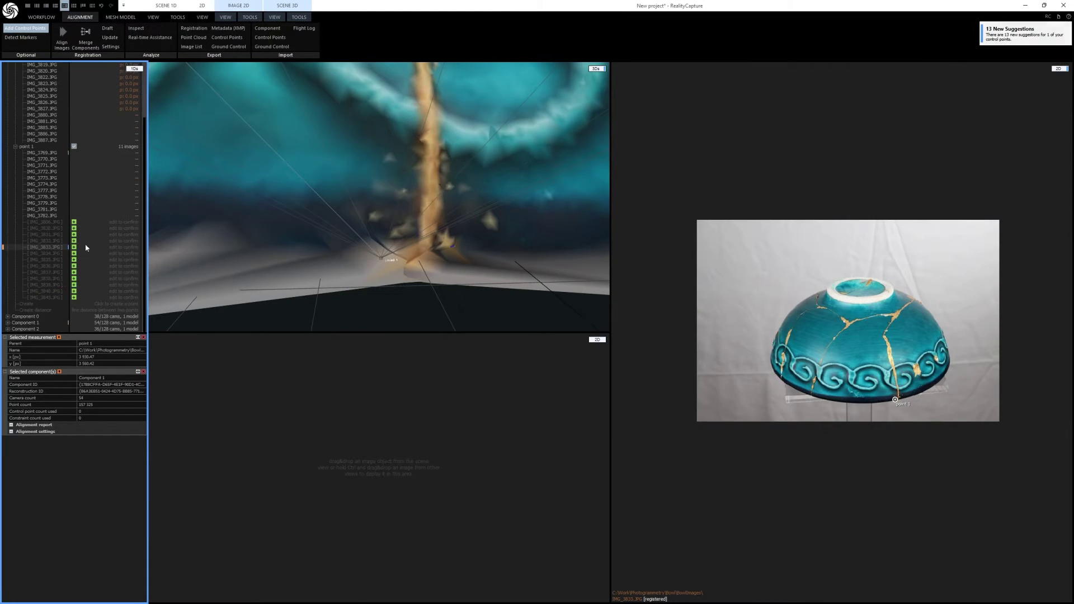
left_click(74, 222)
left_click(74, 229)
left_click(74, 234)
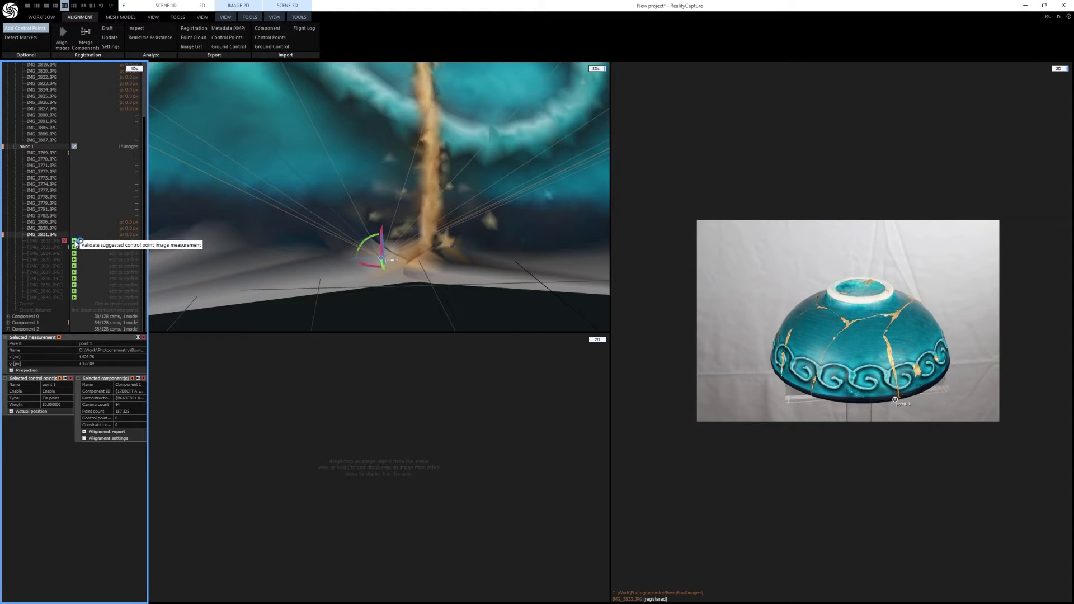
left_click(74, 241)
left_click(74, 253)
left_click(74, 260)
left_click(74, 266)
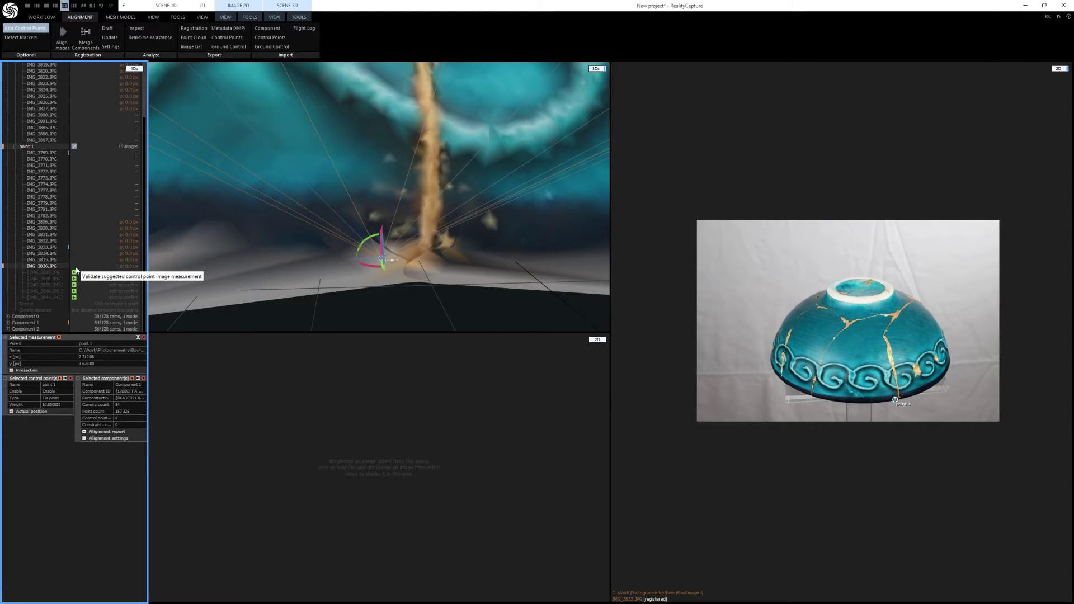
left_click(74, 272)
left_click(74, 284)
left_click(74, 291)
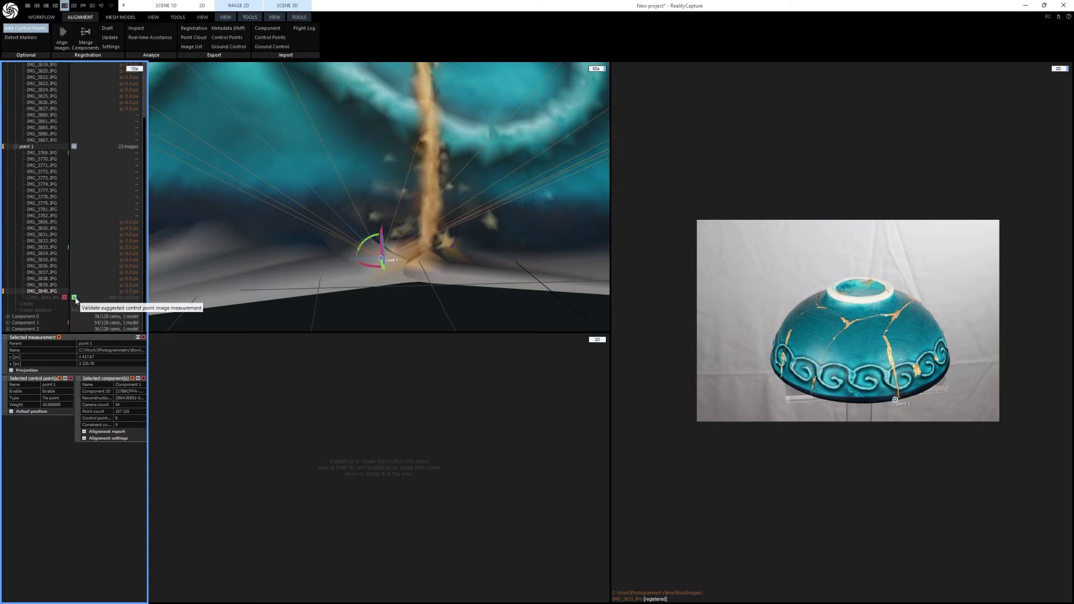
Step: Display Component 2's model and place point 1 on its rim at the outer edge of the white chip beside the gold seam
left_click(34, 330)
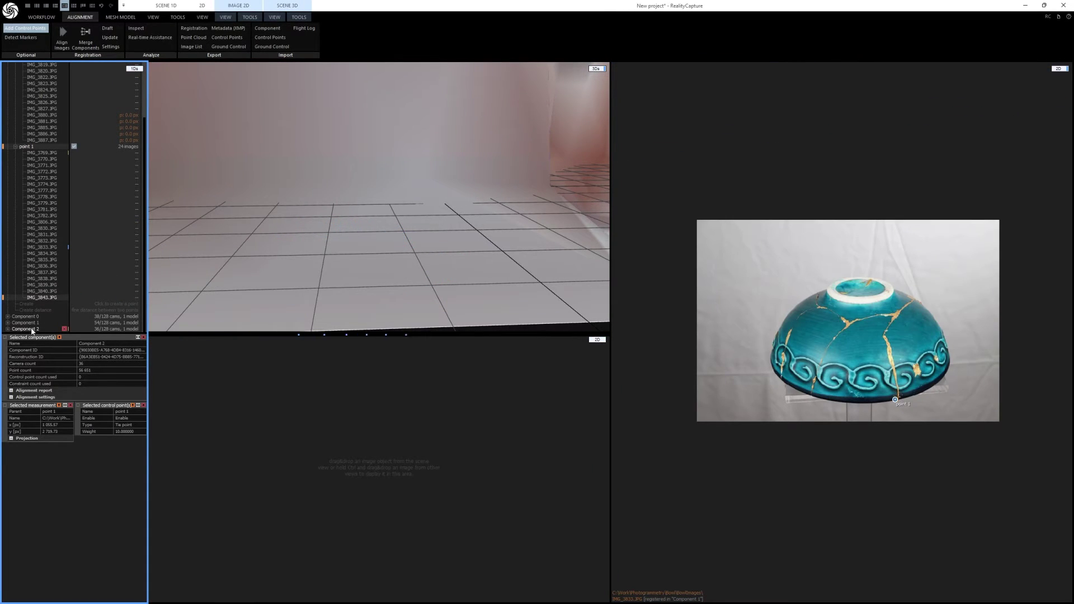
left_click(25, 147)
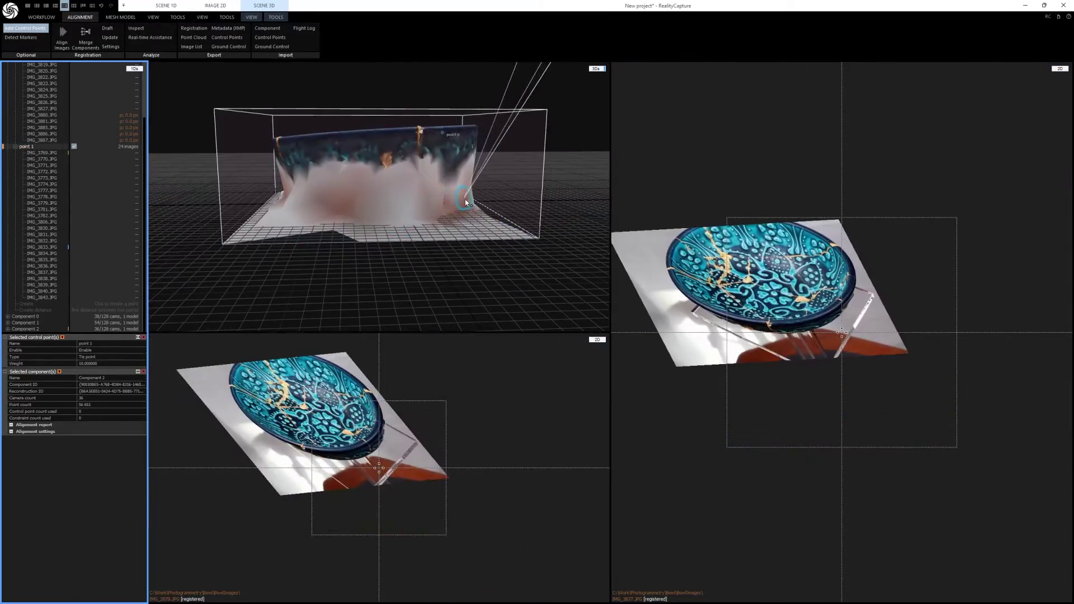
left_click_drag(465, 199, 379, 223)
scroll(367, 190, "up", 3)
scroll(369, 192, "up", 6)
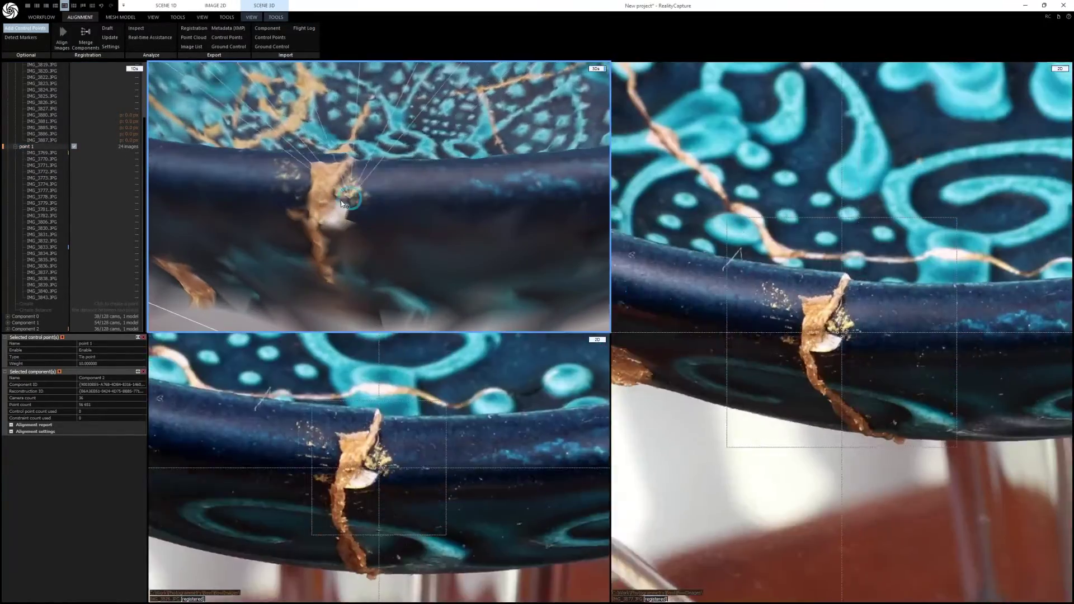
scroll(348, 214, "up", 5)
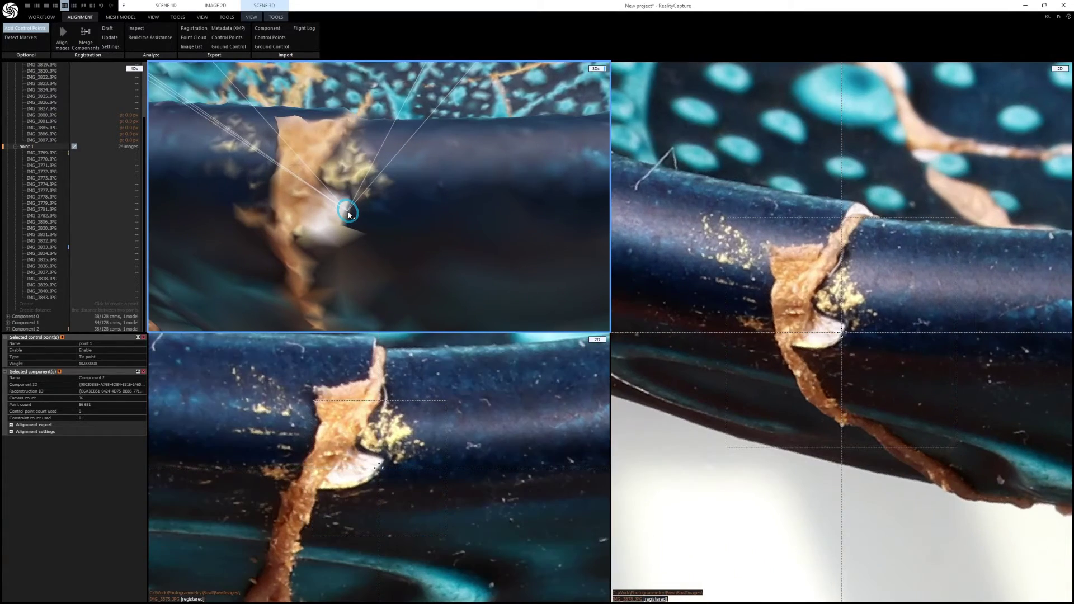
scroll(351, 205, "up", 2)
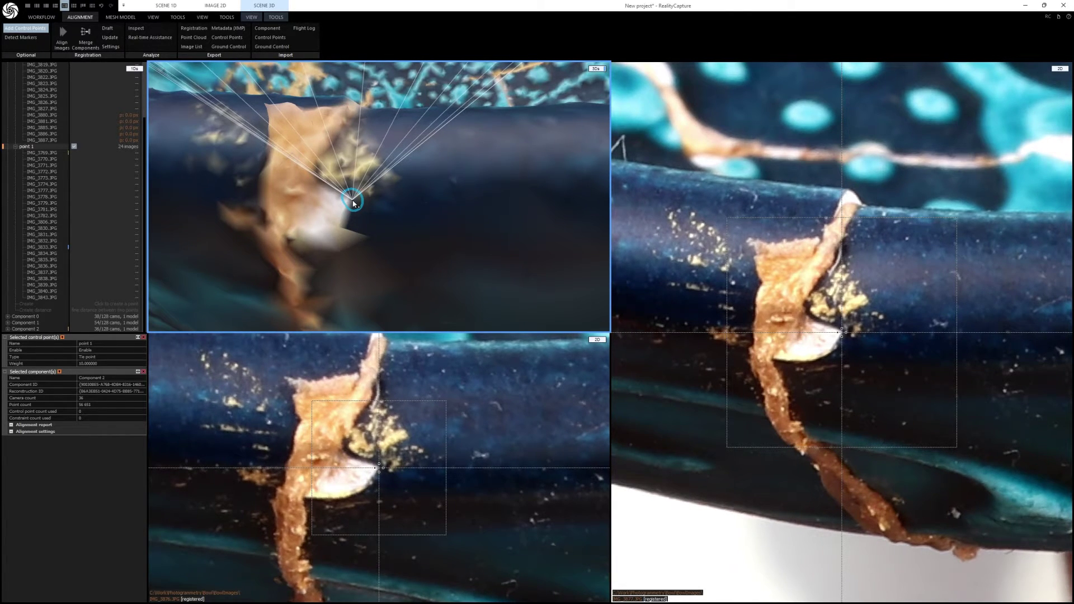
left_click(353, 203)
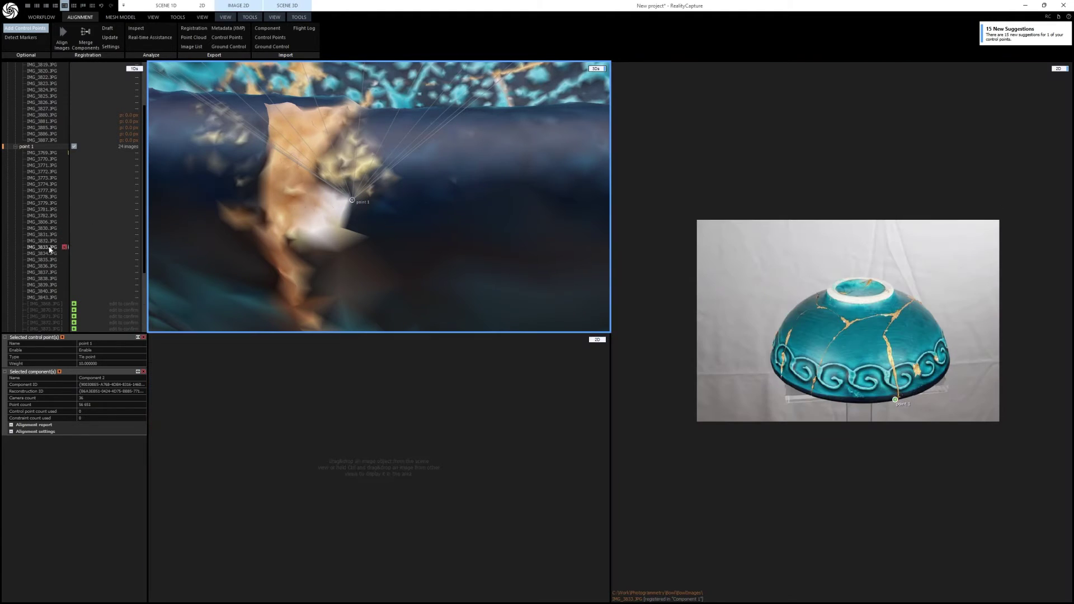
Step: Check point 1's suggested position in the first suggested Component 2 image, IMG_3872 and IMG_3875
scroll(49, 246, "down", 5)
left_click(49, 209)
left_click(49, 211)
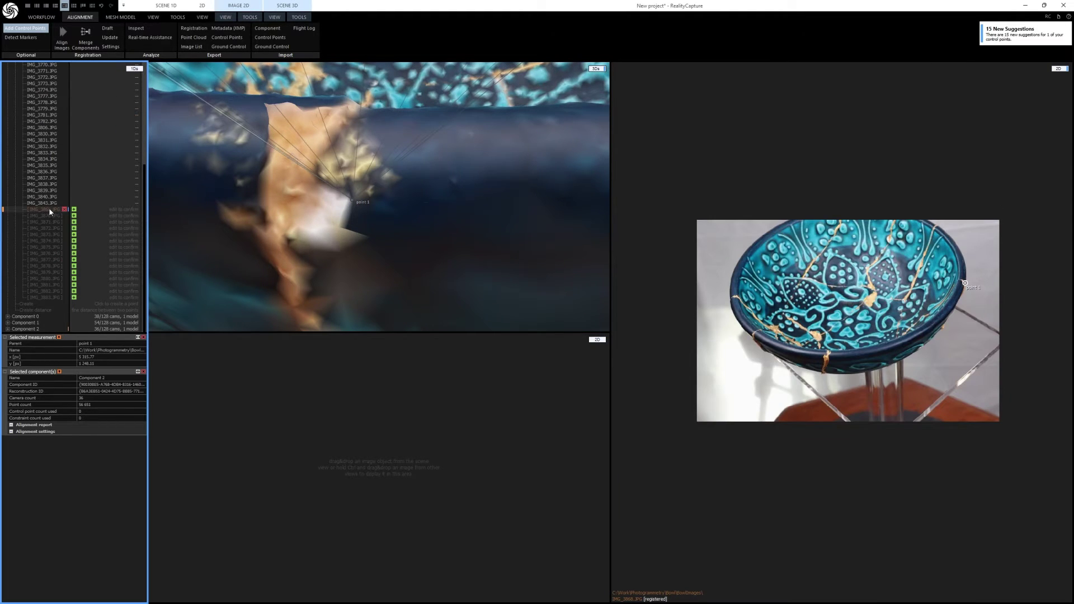
left_click(38, 228)
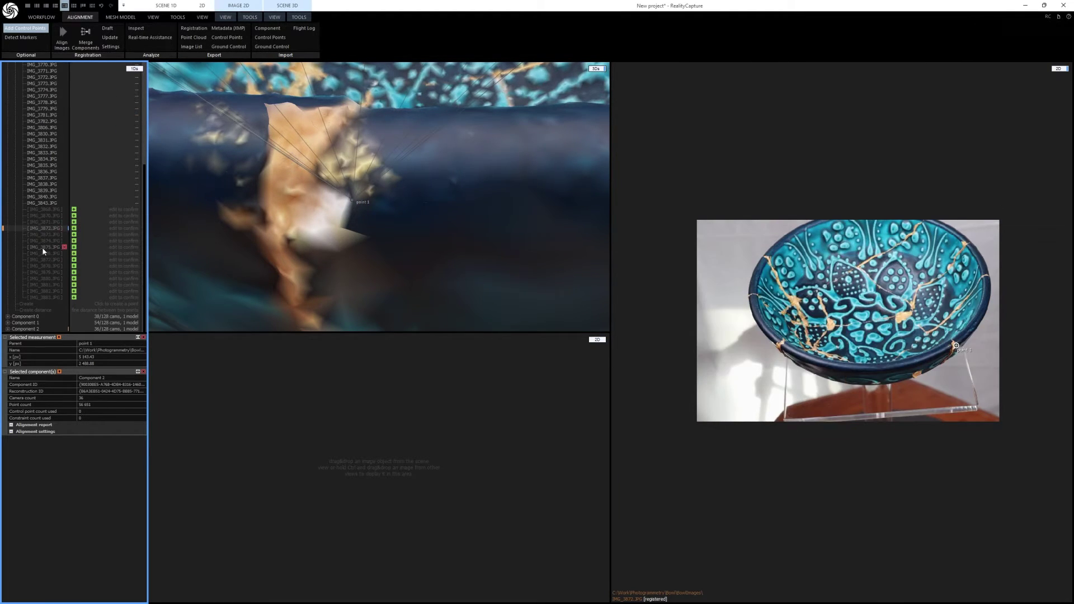
left_click(41, 247)
left_click(78, 209)
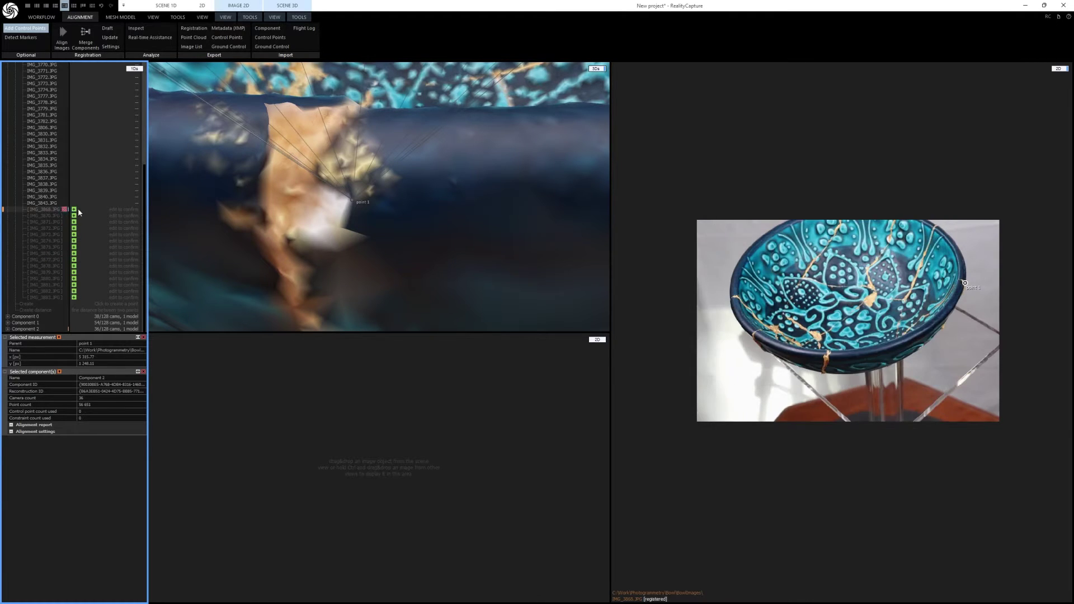
Step: Validate all of point 1's suggested measurements in Component 2's images
left_click(74, 210)
left_click(74, 216)
left_click(74, 222)
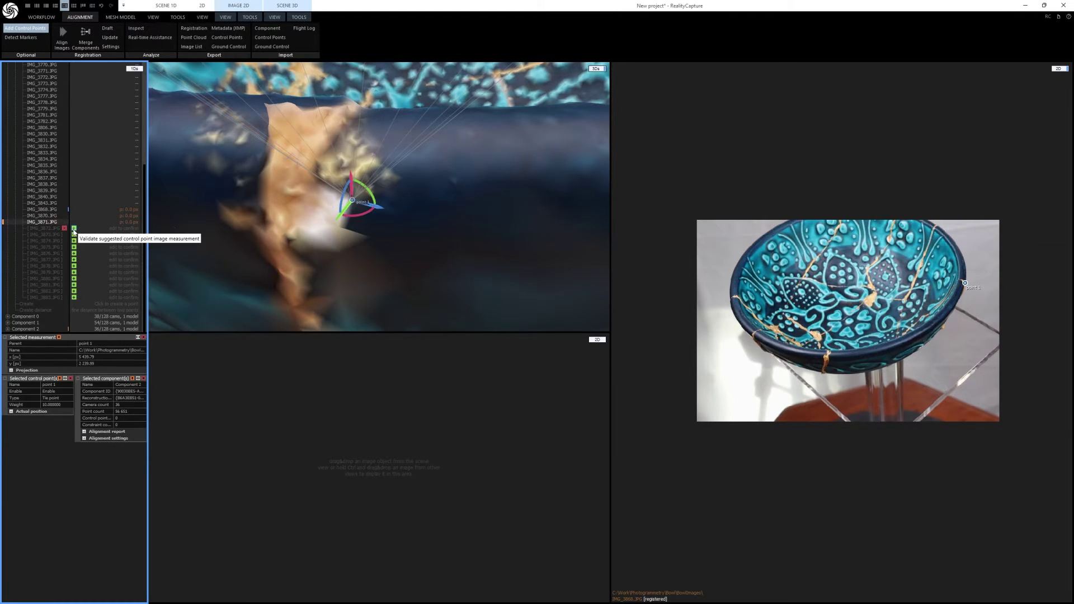
left_click(73, 235)
left_click(73, 241)
left_click(74, 246)
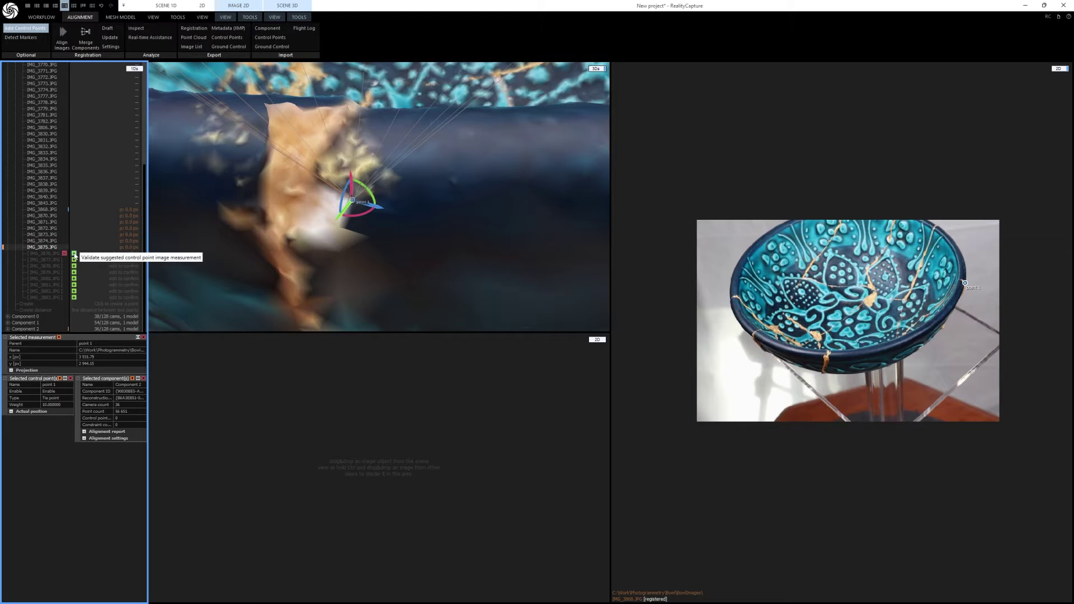
left_click(73, 253)
left_click(73, 259)
left_click(73, 266)
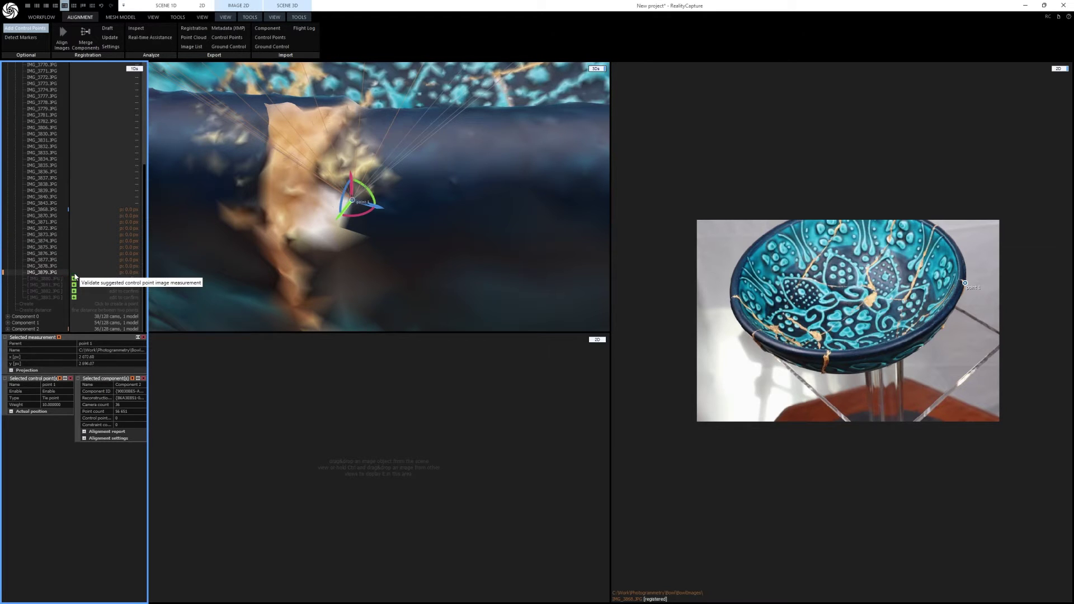
left_click(73, 279)
left_click(74, 285)
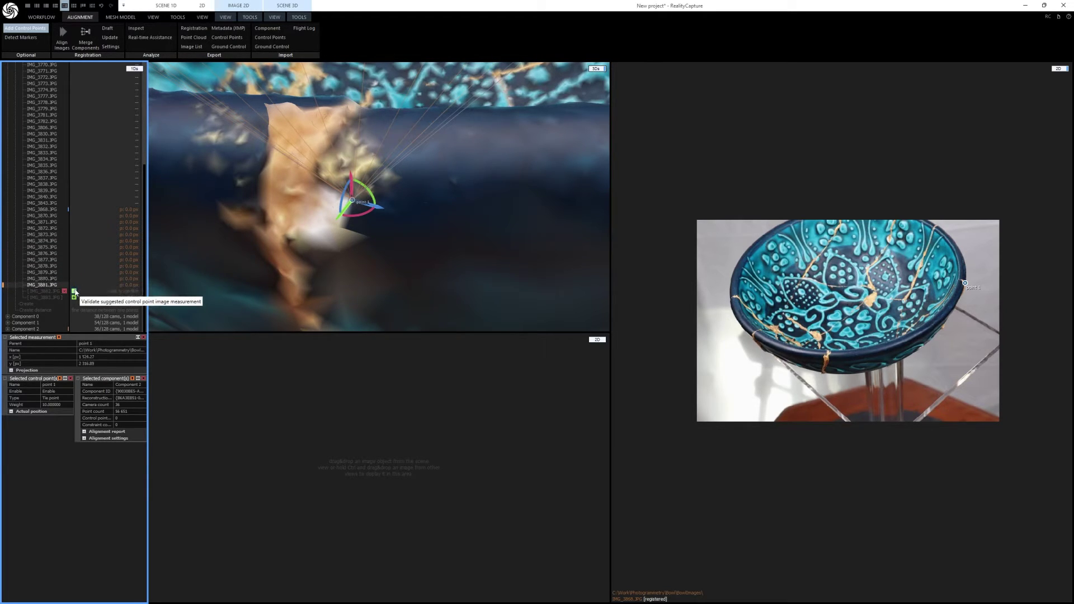
left_click(74, 291)
Step: Review the measurement lists of point 0 and point 1 and collapse both
scroll(42, 228, "up", 10)
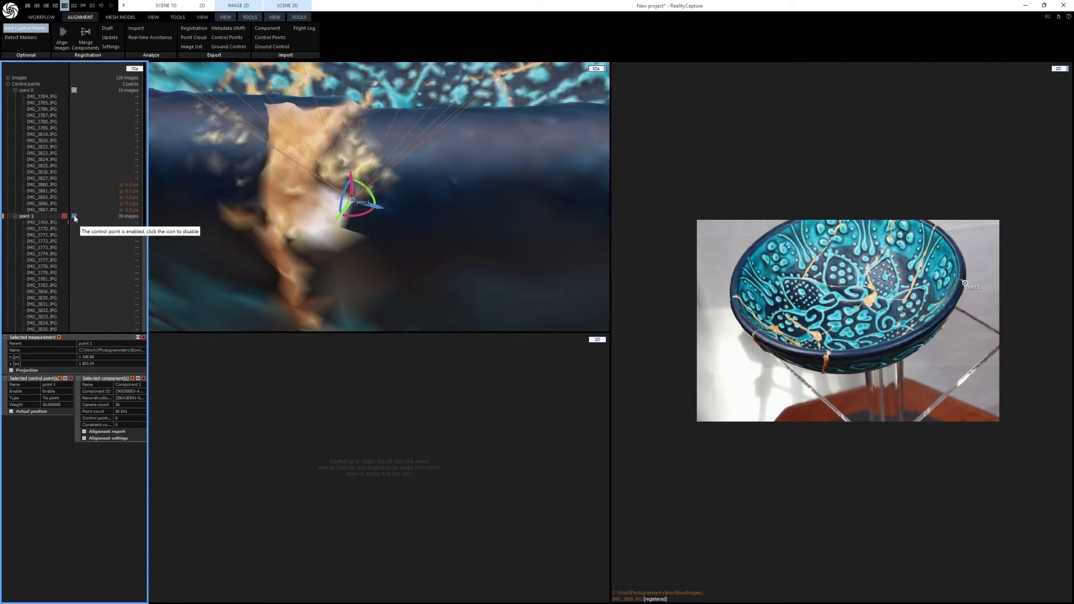
scroll(42, 245, "down", 9)
scroll(48, 202, "up", 9)
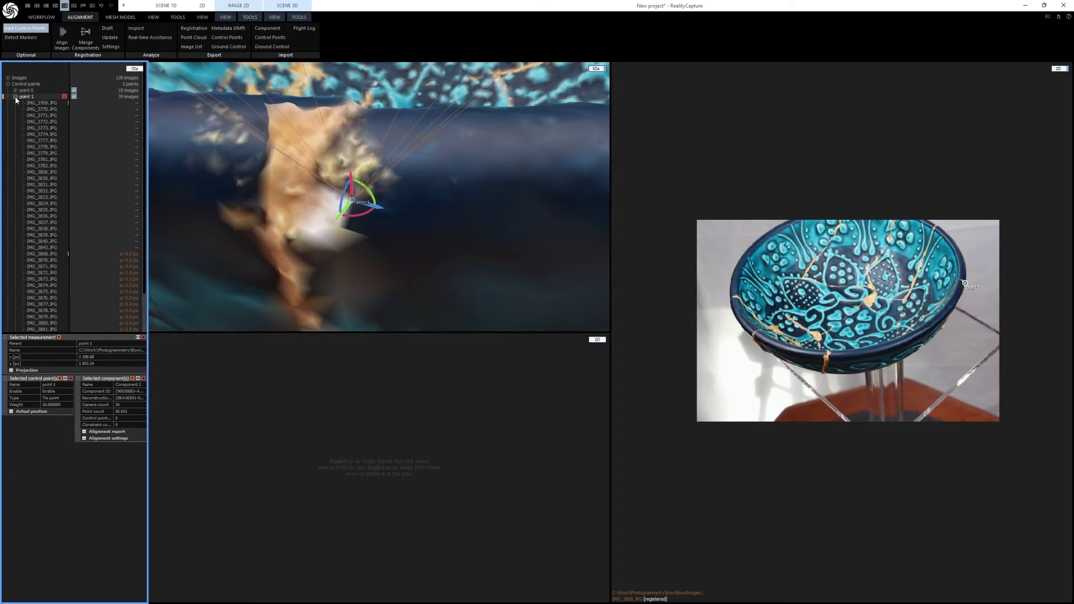
left_click(15, 97)
Step: Display Component 0's model in a larger 3D view and examine the gold seam across the bowl from point 1 for a third control point
left_click(31, 116)
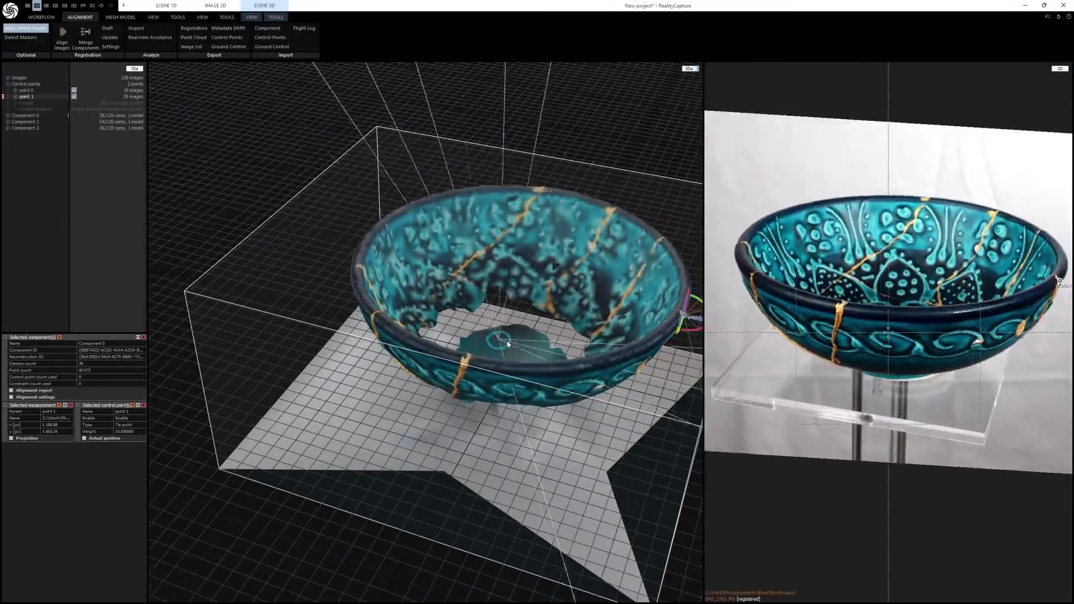
left_click_drag(593, 392, 307, 439)
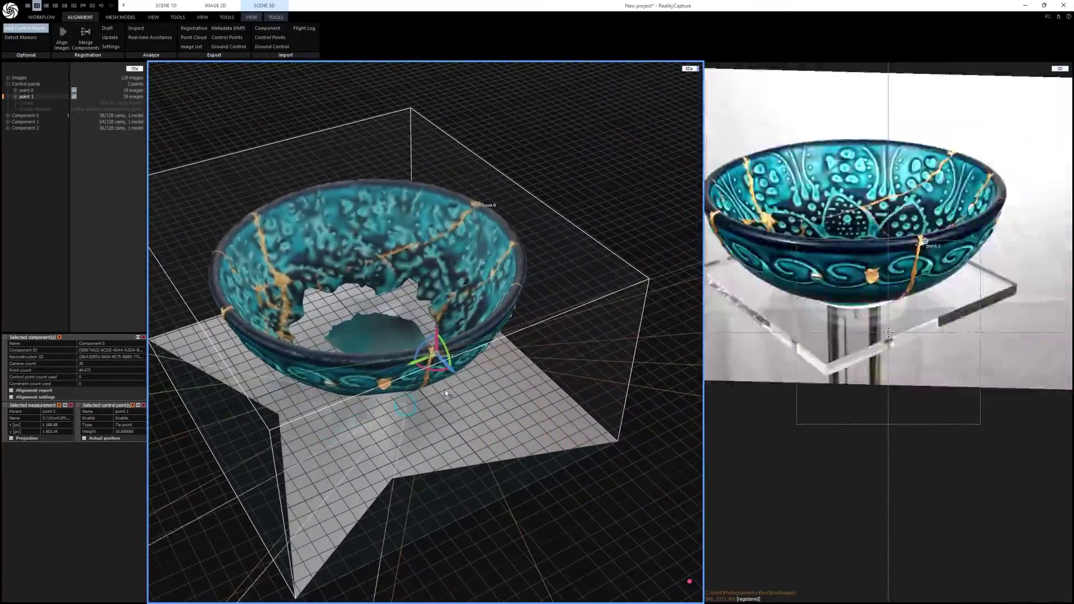
left_click_drag(335, 318, 457, 263)
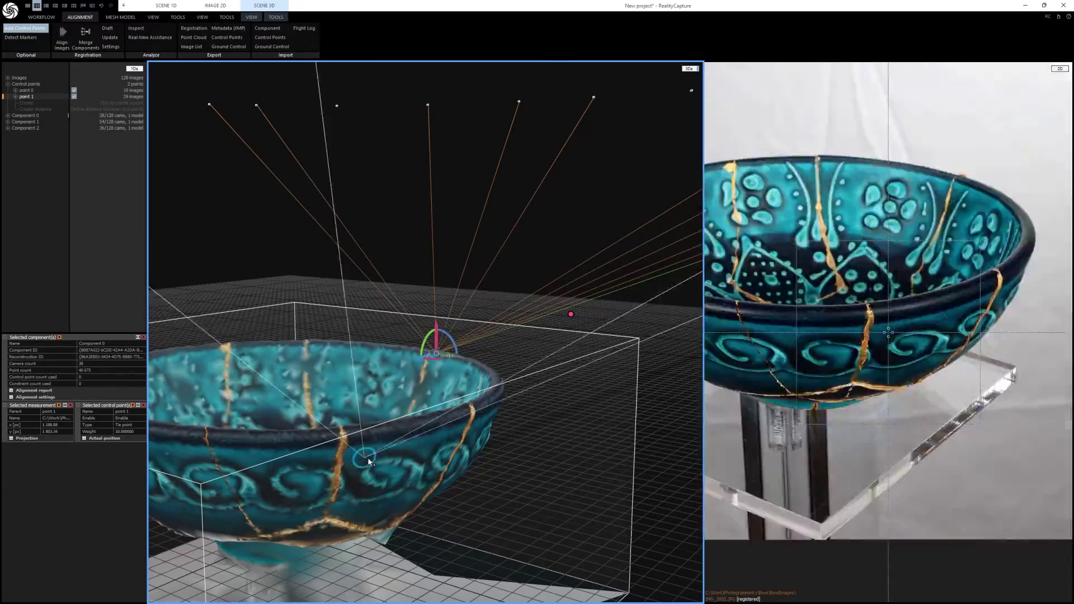
left_click_drag(370, 462, 436, 335)
scroll(436, 335, "up", 6)
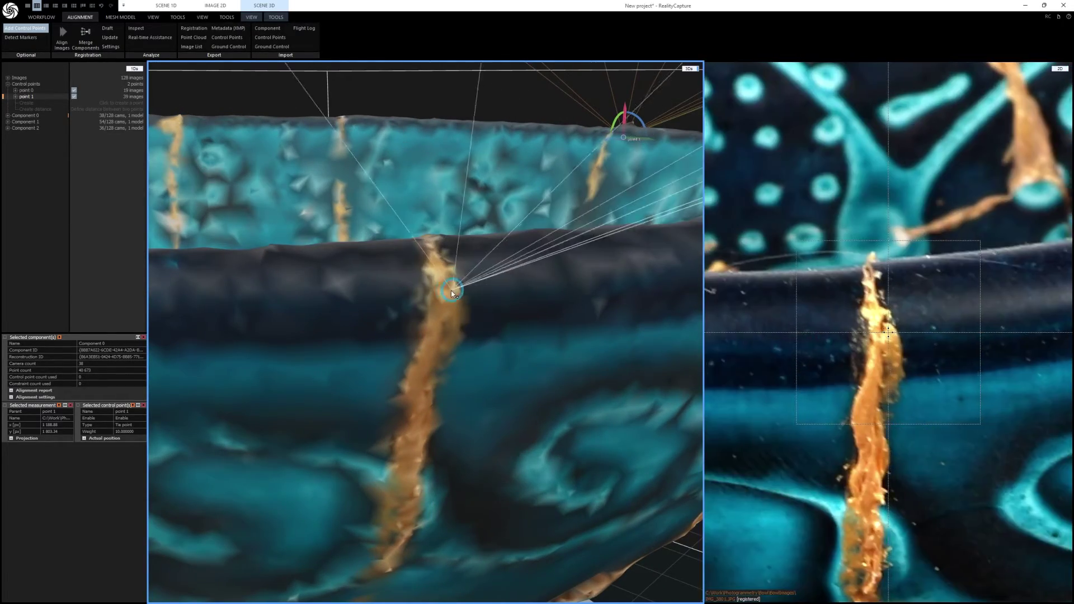
scroll(467, 302, "up", 3)
left_click_drag(478, 301, 528, 289)
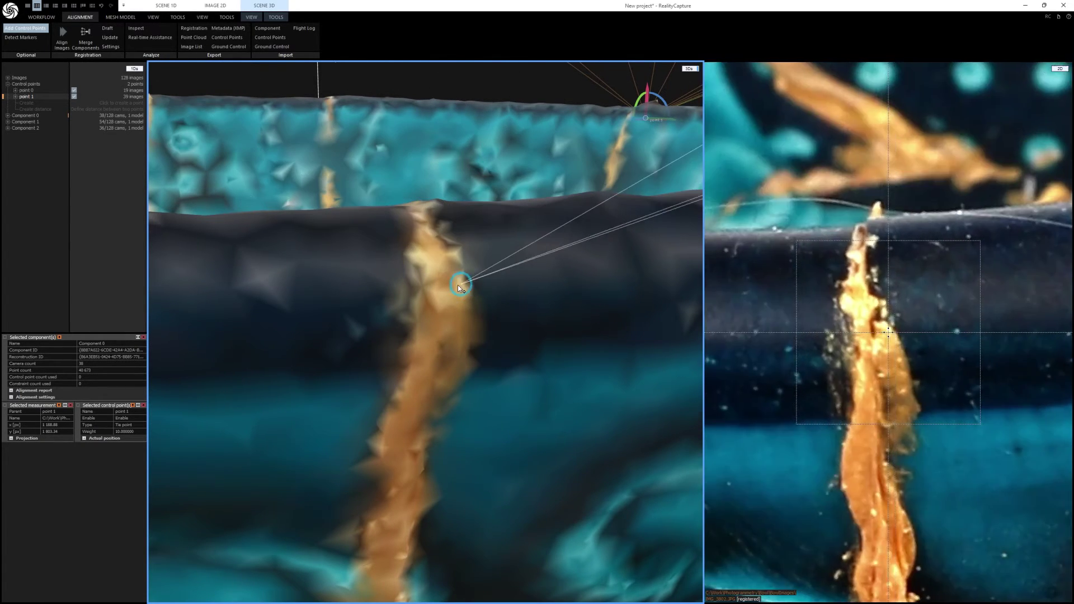
Step: Place a new control point on Component 0's dark outer rim, just beside the upper end of the examined gold seam
scroll(423, 321, "down", 4)
scroll(423, 322, "down", 3)
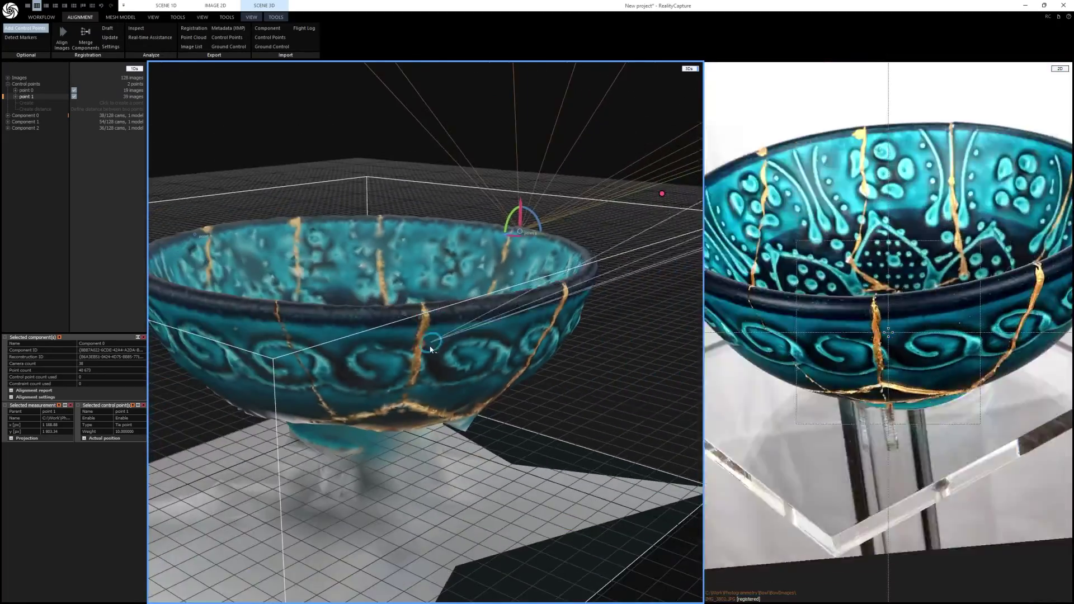
left_click_drag(423, 323, 423, 431)
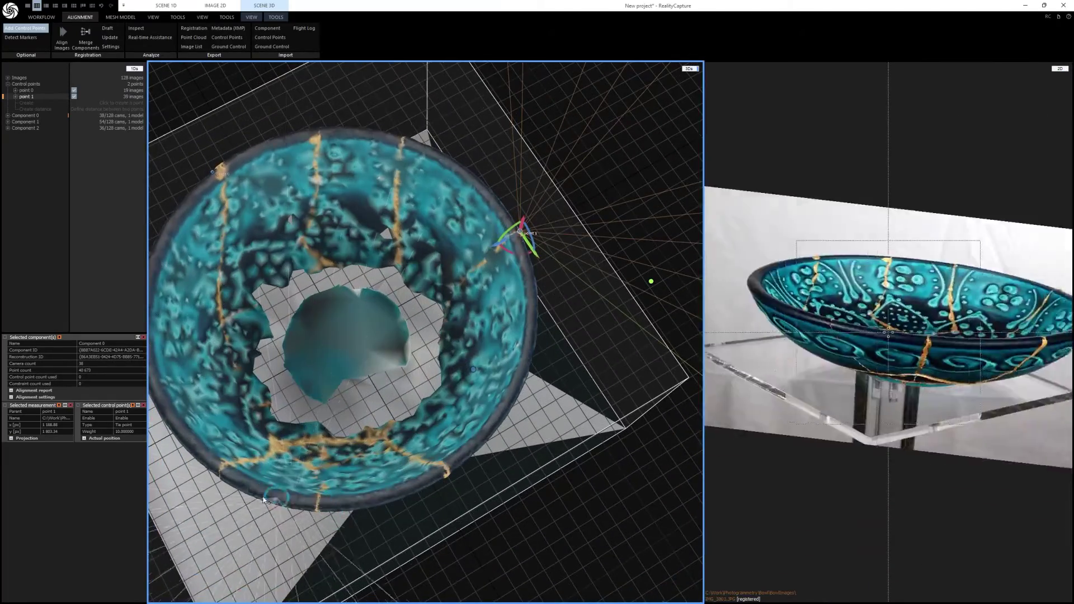
left_click_drag(266, 492, 401, 398)
scroll(414, 316, "up", 10)
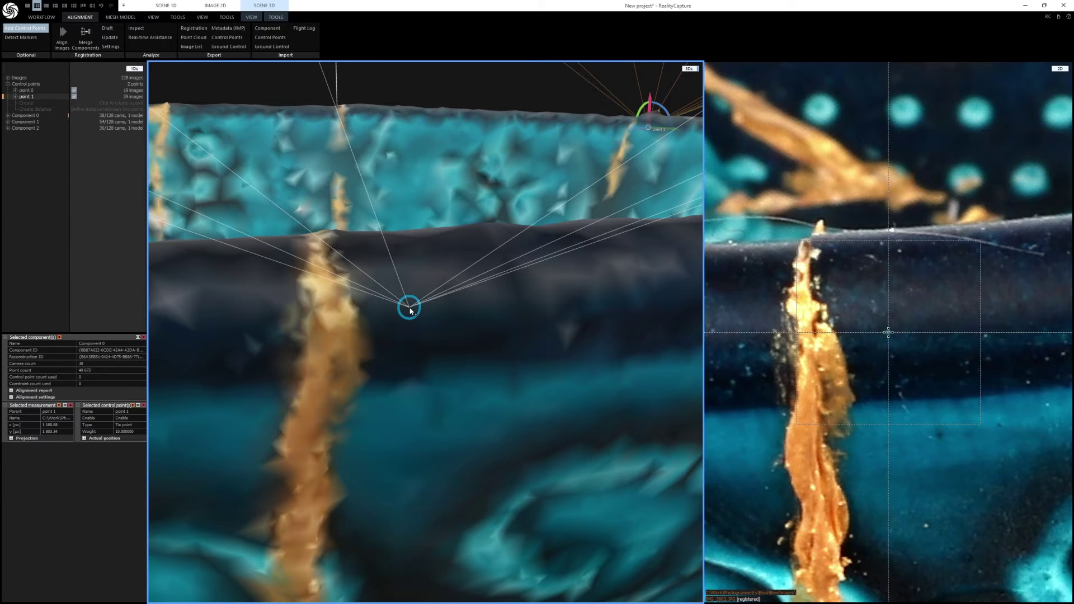
left_click(411, 309)
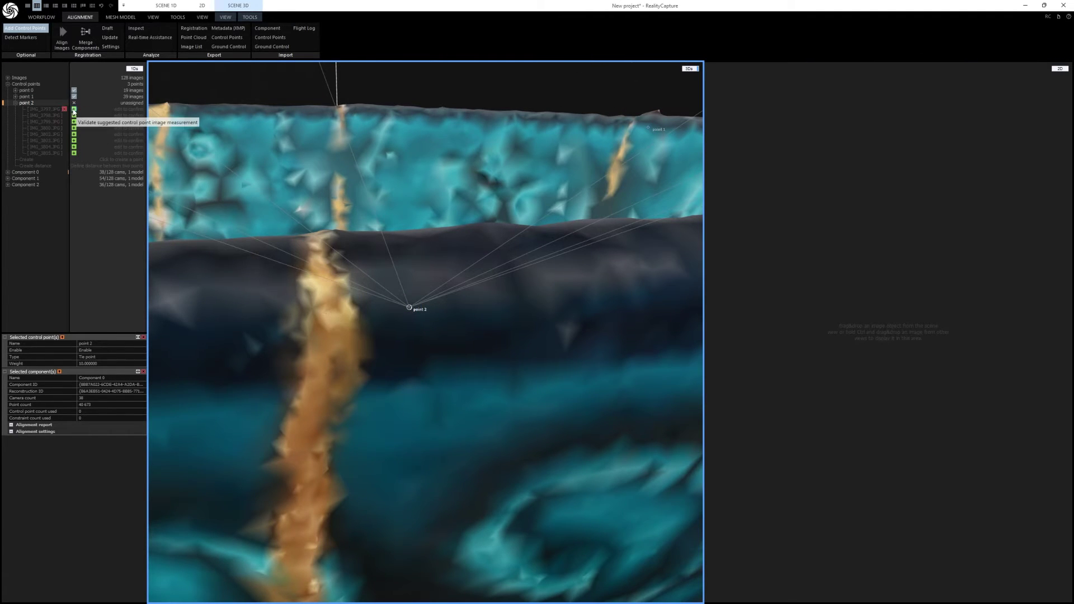
Step: Validate all of point 2's suggested measurements in Component 0's images, from IMG_3797 through IMG_3805
left_click(74, 109)
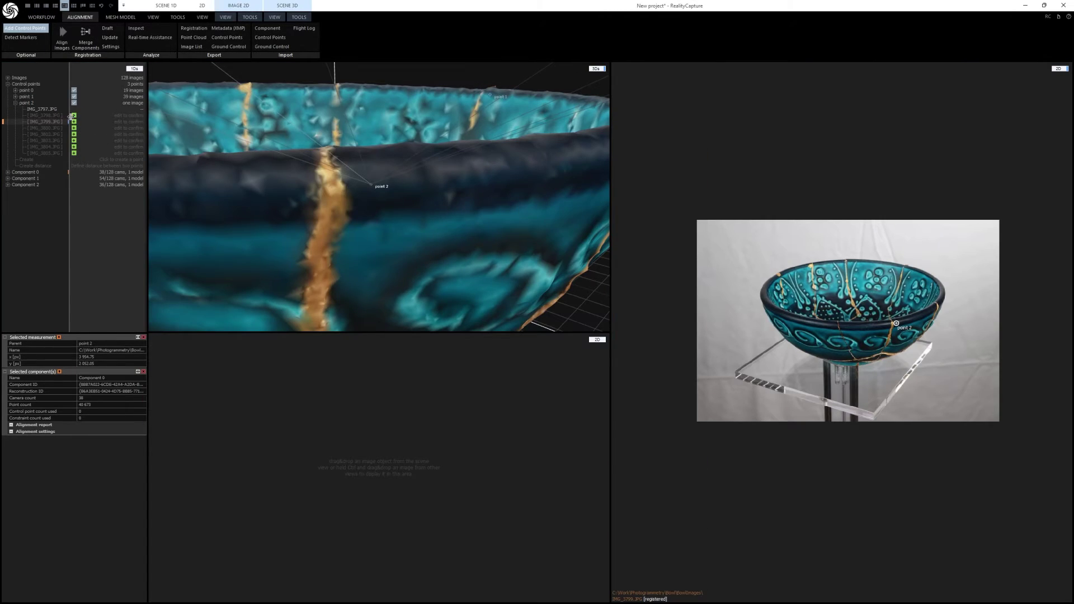
left_click(74, 115)
left_click(74, 122)
left_click(74, 128)
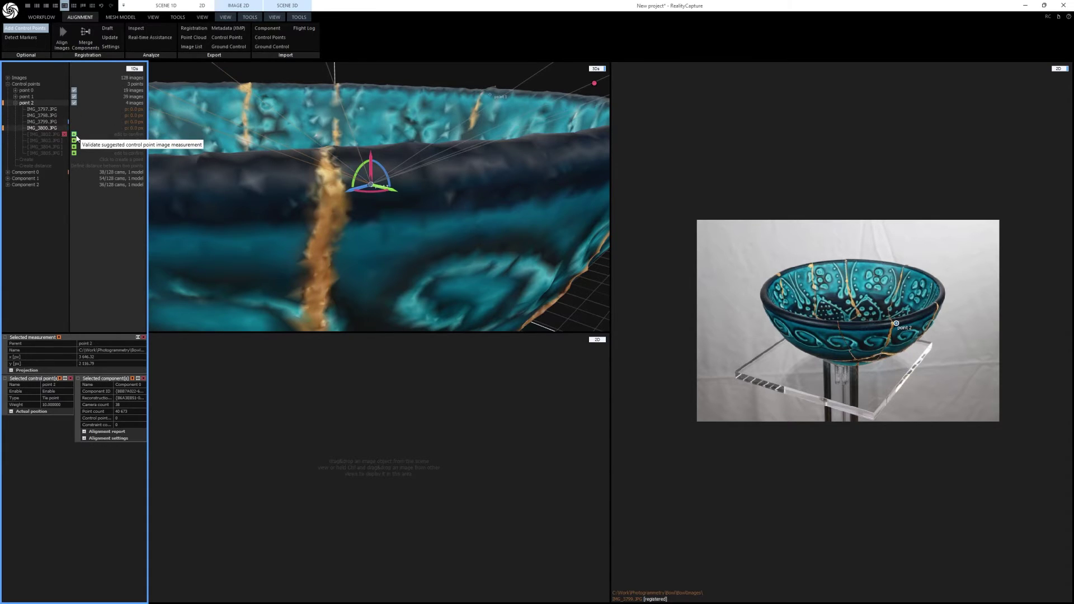
left_click(74, 140)
left_click(75, 153)
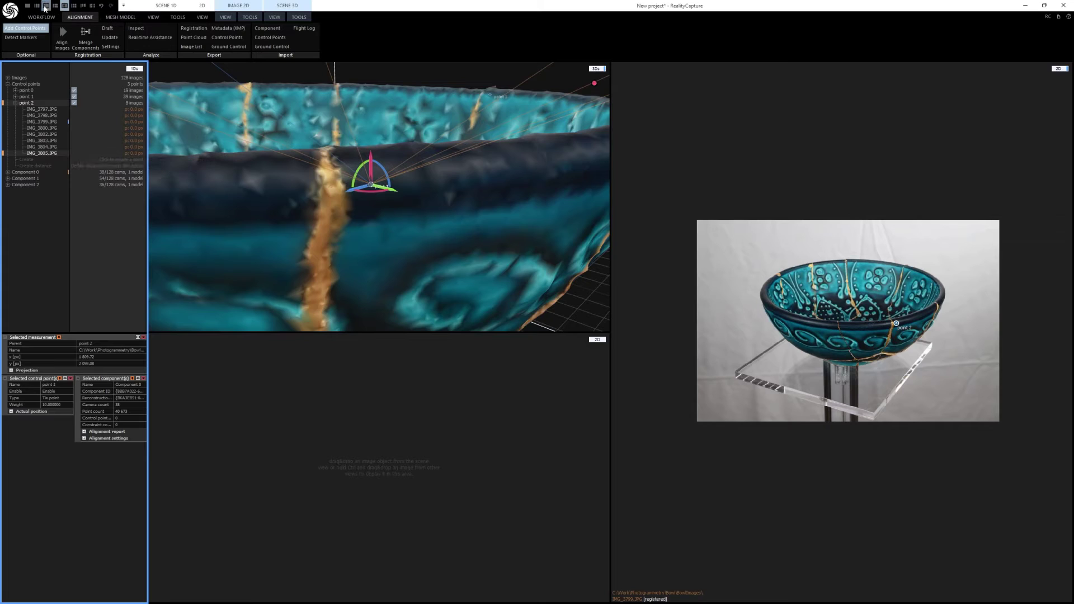
Step: Capture a delayed Snipping Tool screenshot of point 2 beside the gold seam in Component 0's close-up image, discarding the previous snip unsaved
left_click(36, 5)
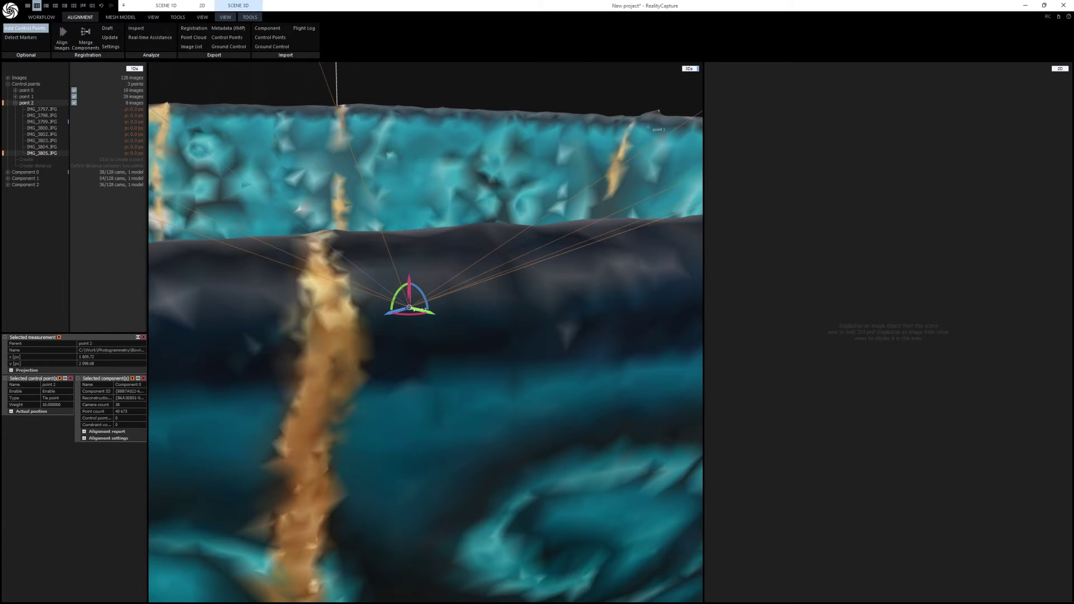
left_click_drag(0, 196, 439, 174)
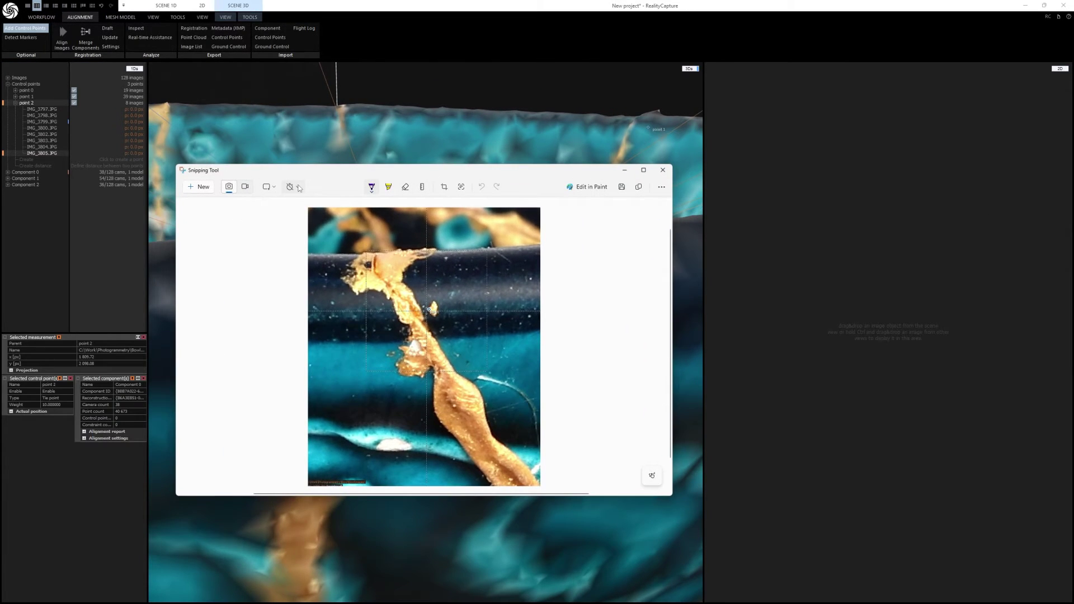
left_click(298, 188)
left_click(319, 220)
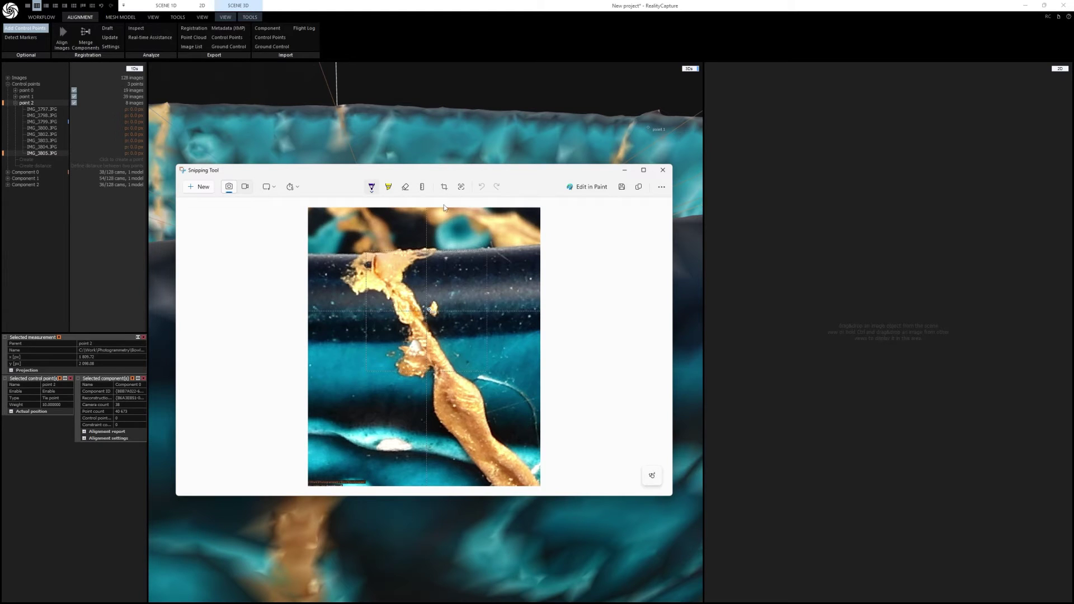
left_click(204, 187)
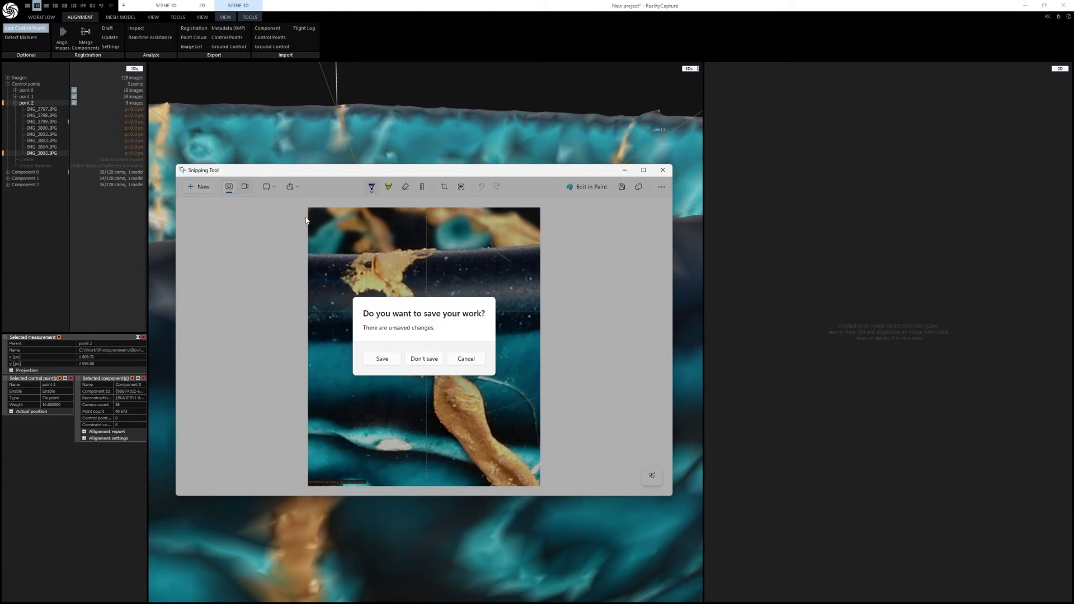
left_click(423, 359)
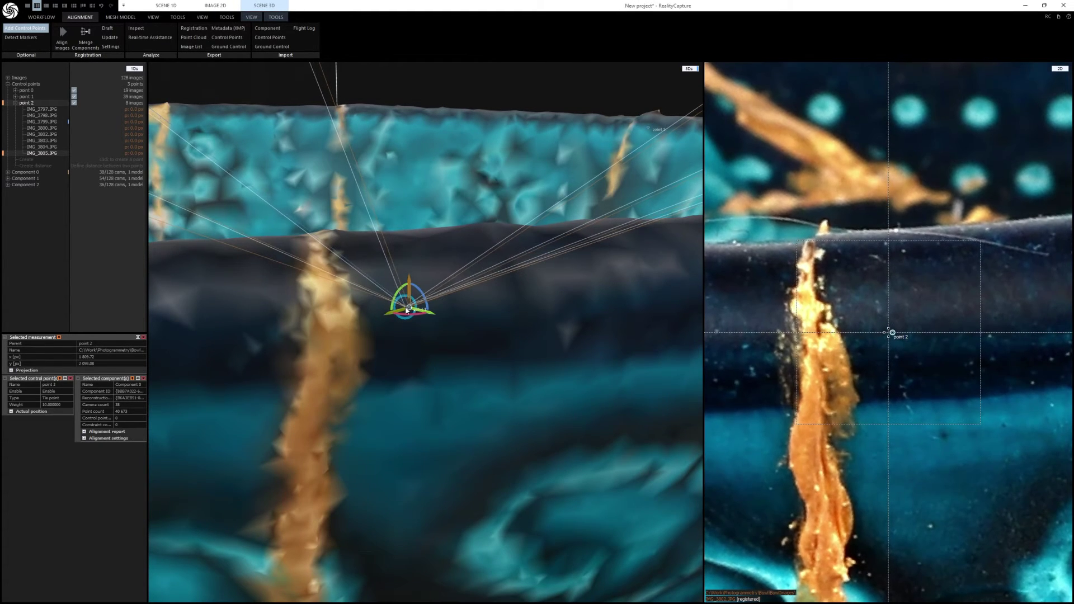
scroll(406, 311, "down", 4)
scroll(399, 312, "up", 2)
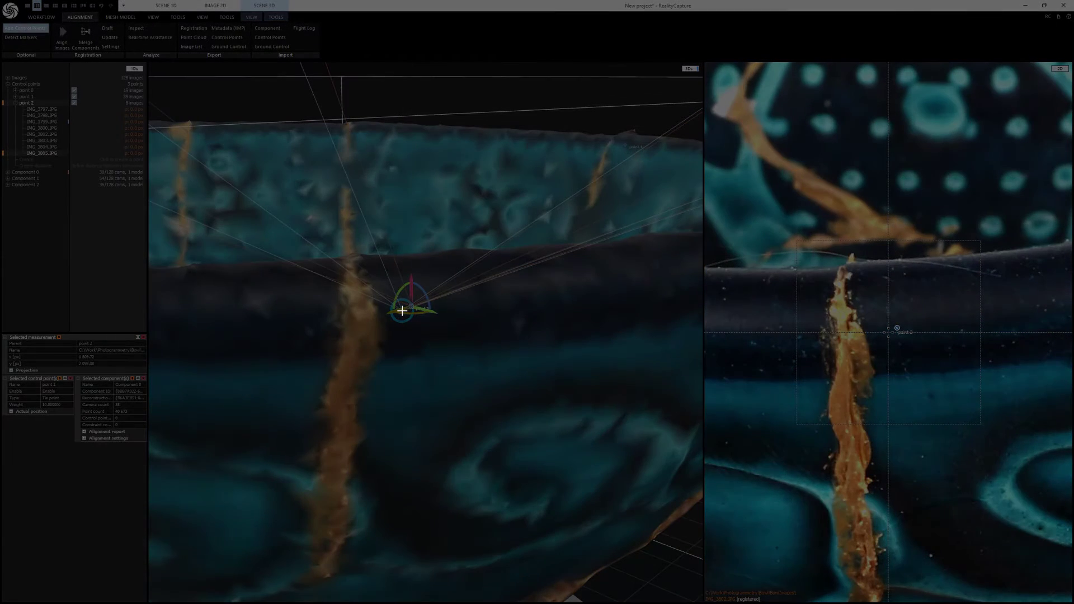
left_click_drag(715, 188, 1051, 600)
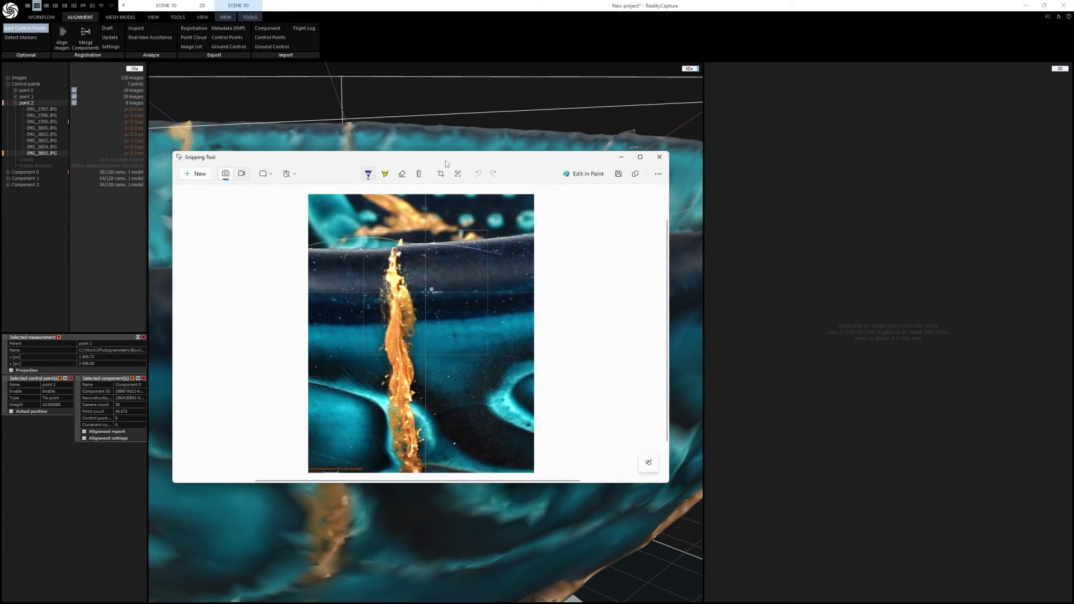
left_click_drag(446, 160, 0, 129)
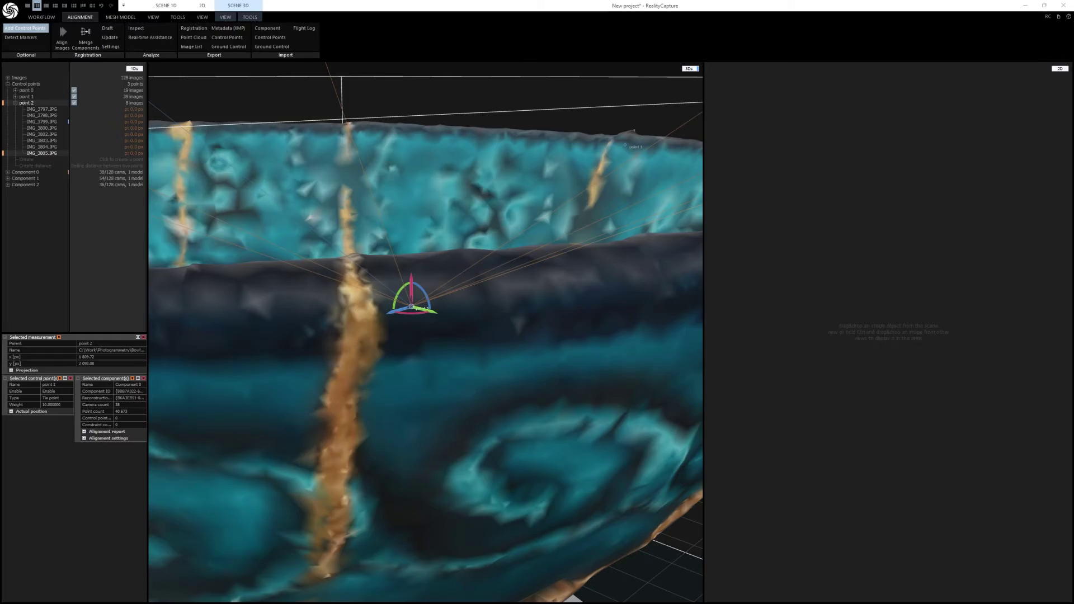
Step: Display Component 1's model and compare the gold seam where it meets the dark rim with the reference snip
left_click(32, 179)
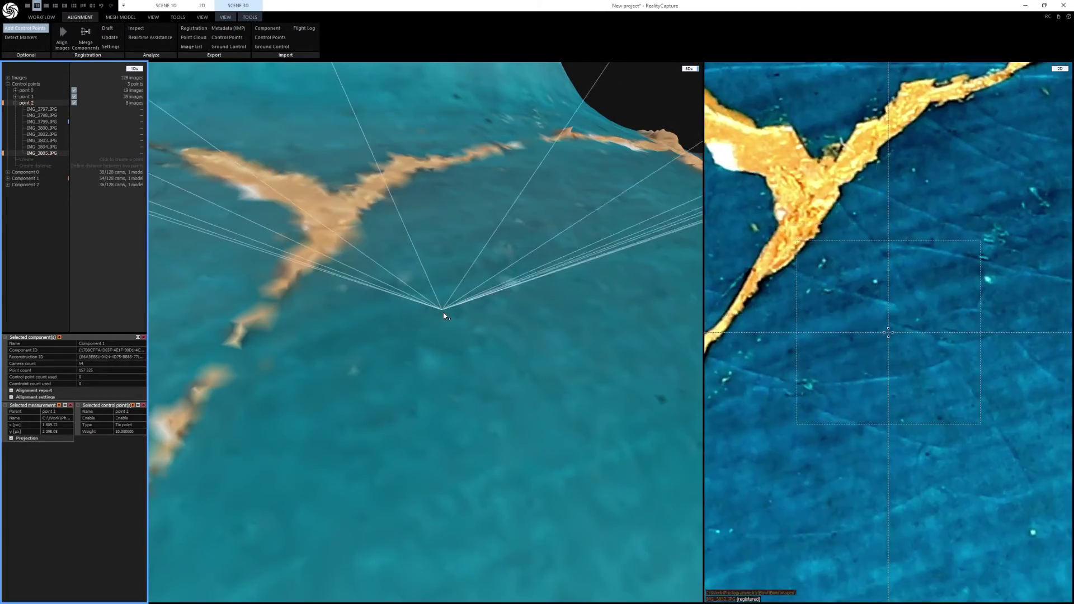
scroll(445, 316, "down", 6)
left_click_drag(526, 439, 803, 425)
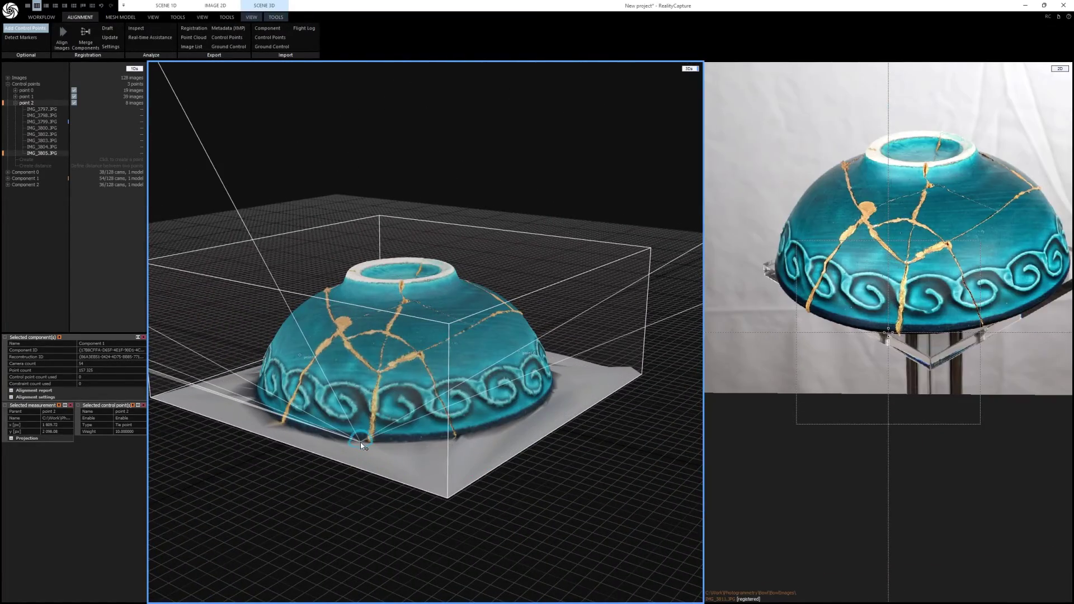
scroll(361, 442, "up", 10)
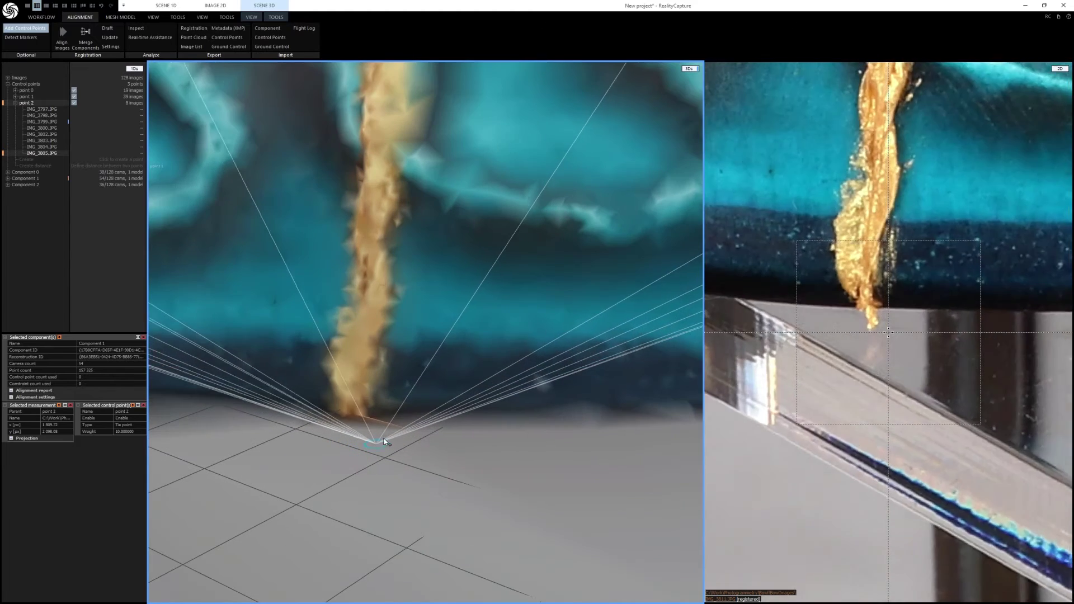
left_click_drag(385, 442, 301, 410)
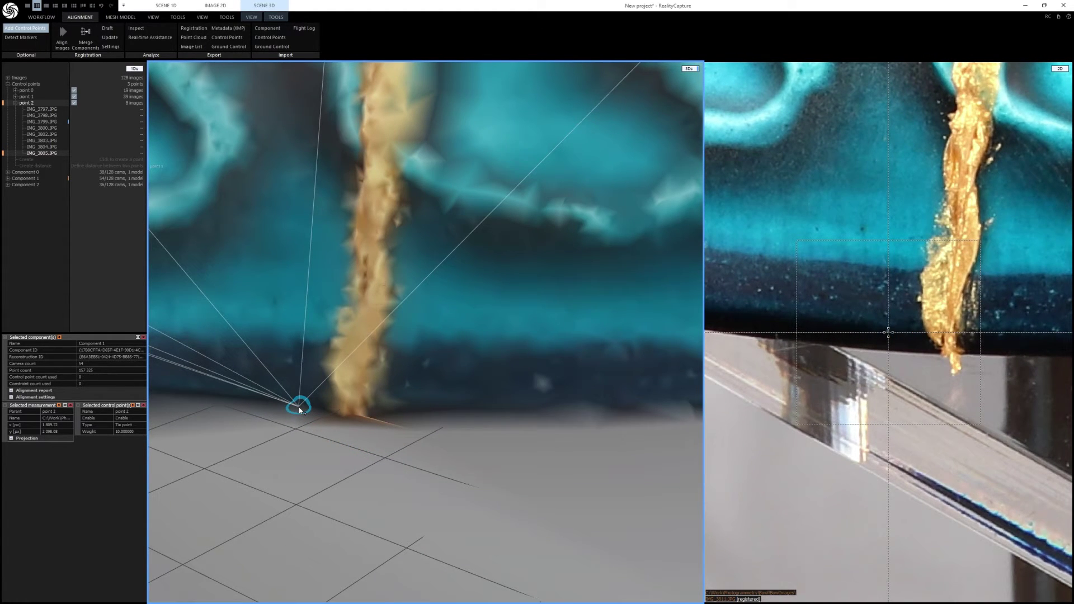
key("Escape")
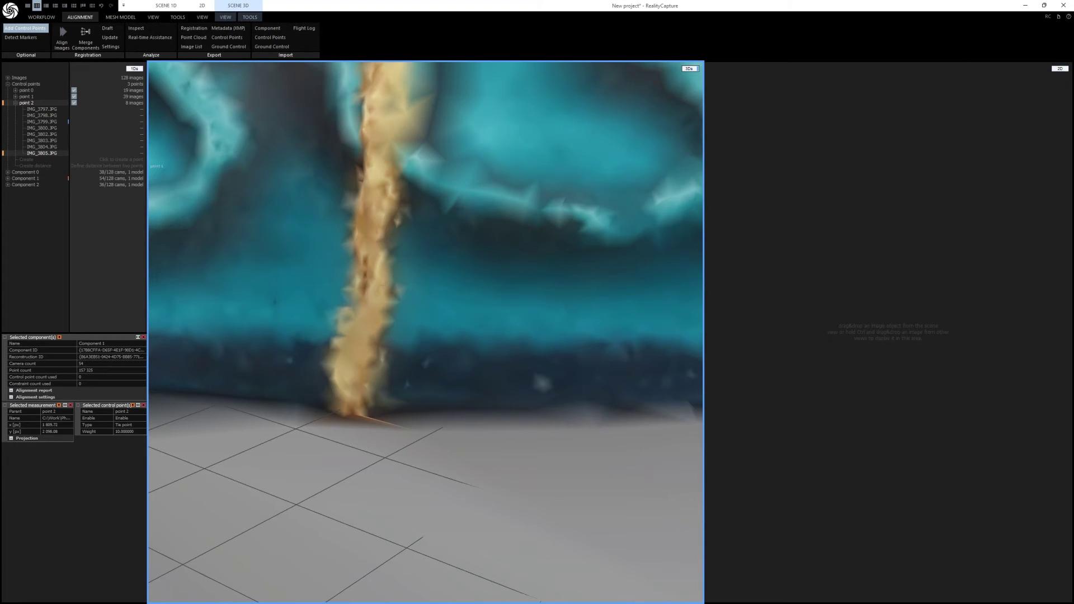
left_click_drag(0, 135, 177, 123)
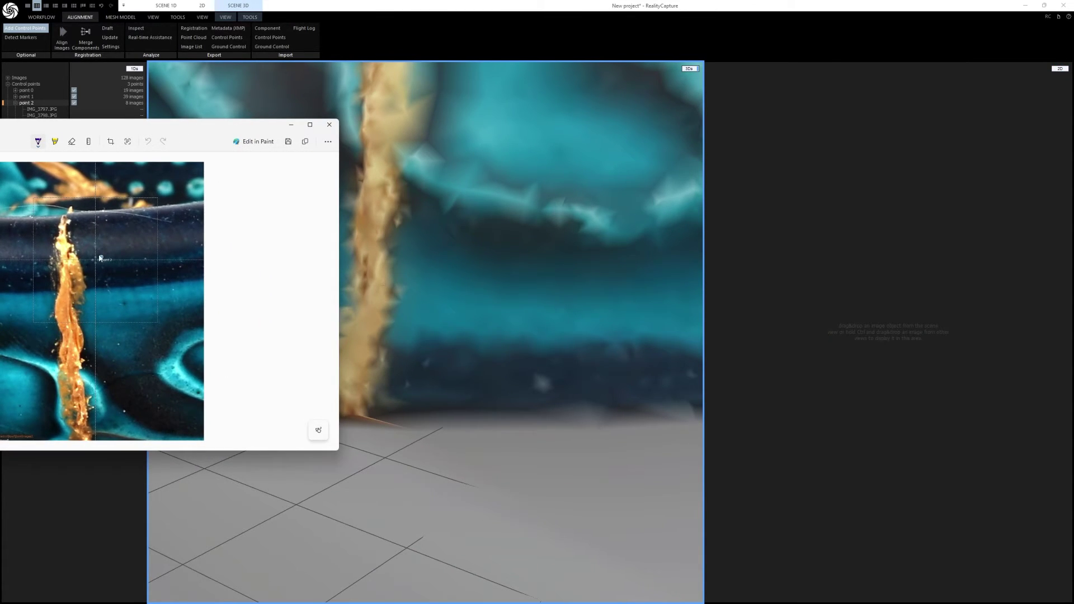
left_click_drag(207, 129, 0, 106)
Step: Place point 2 on Component 1's dark rim, just beside the rim end of the matching gold seam
left_click(409, 351)
mouse_move(409, 352)
left_mouse_down()
mouse_move(408, 388)
mouse_move(417, 388)
mouse_move(300, 367)
mouse_move(300, 391)
left_mouse_up()
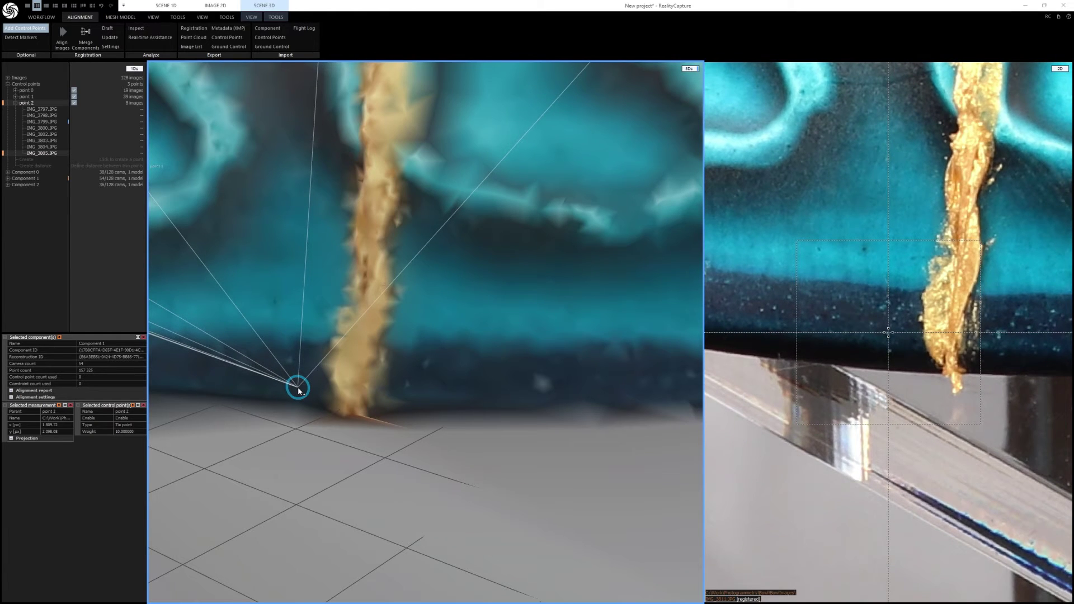
scroll(300, 389, "up", 5)
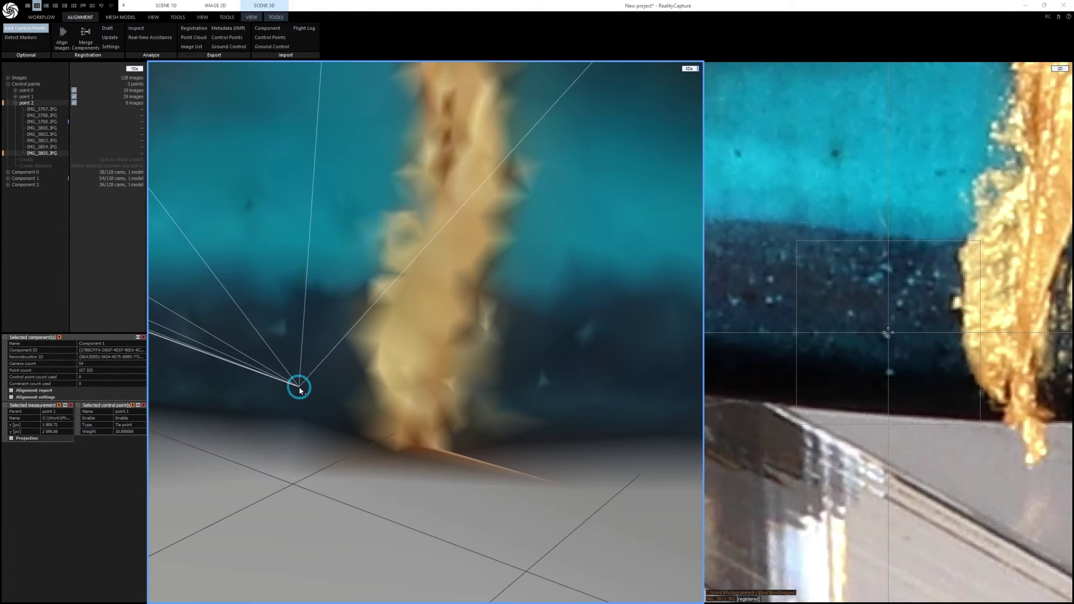
left_click_drag(302, 382, 302, 391)
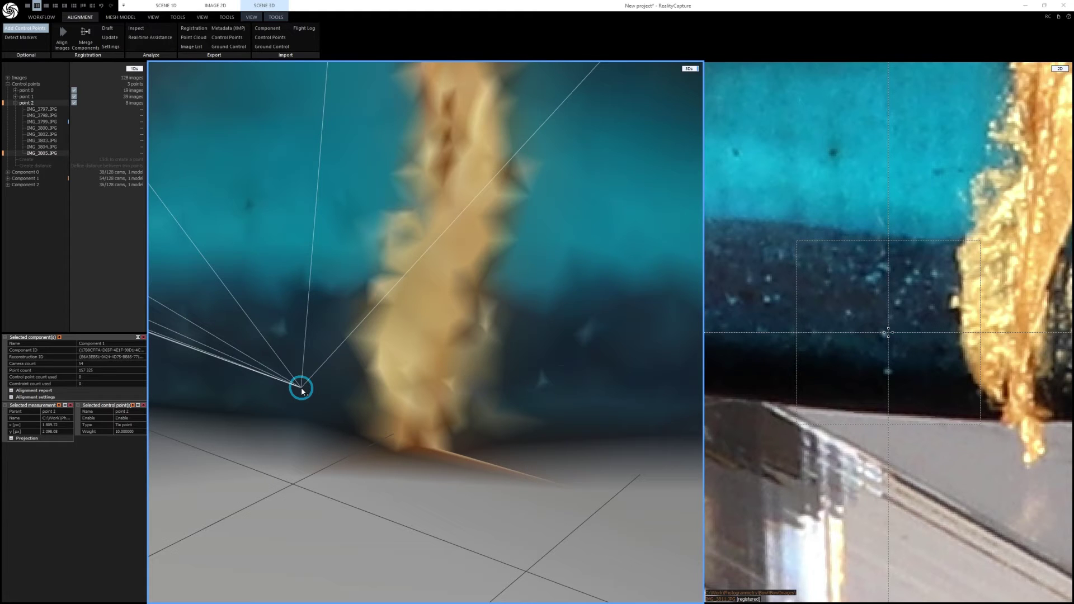
left_click_drag(302, 391, 301, 433)
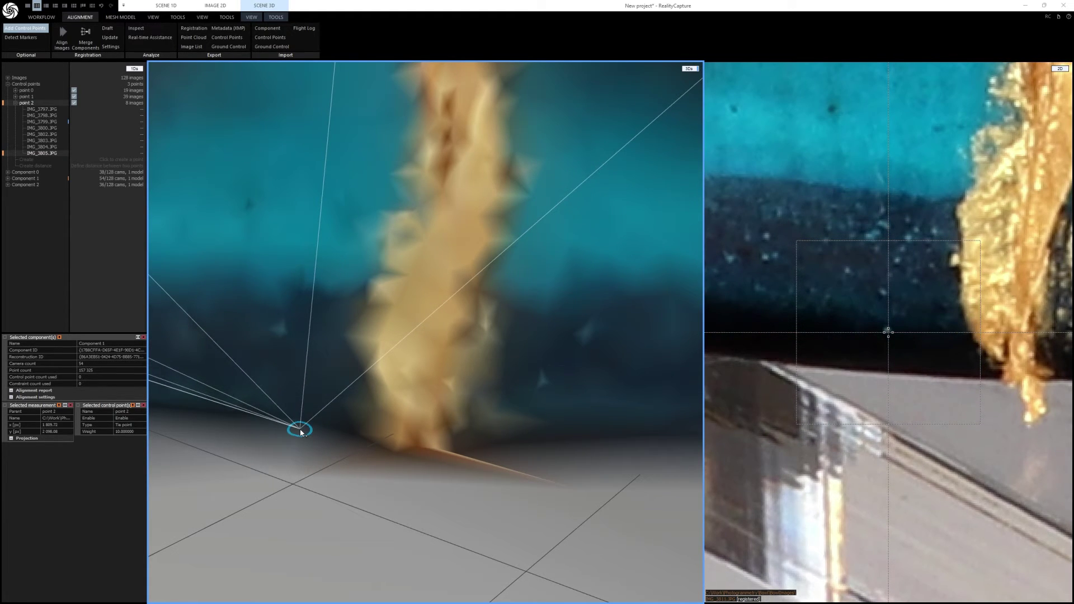
left_click_drag(301, 433, 300, 431)
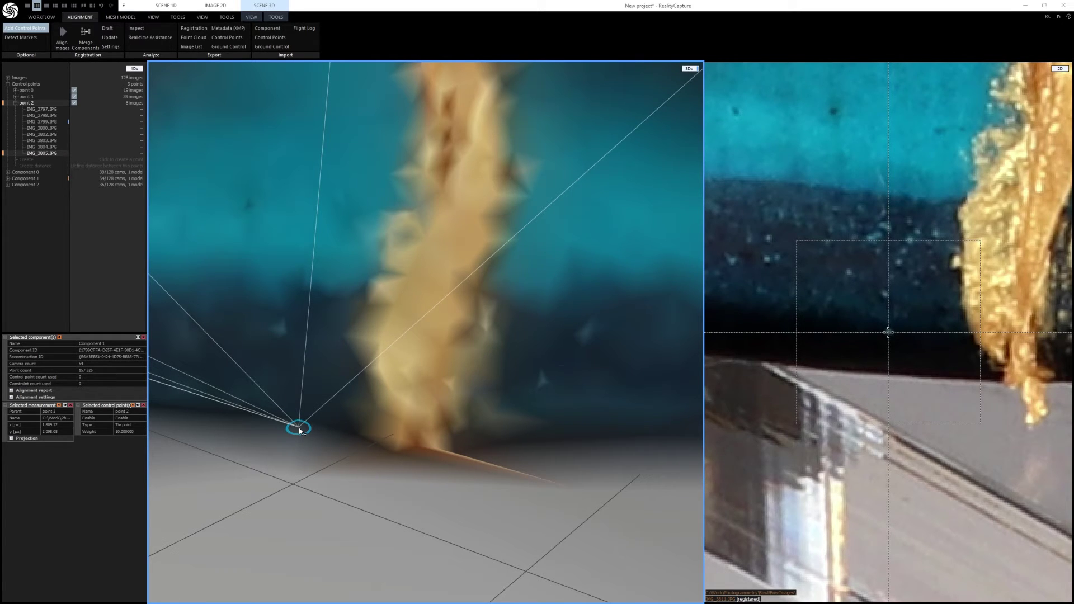
left_click_drag(300, 431, 300, 431)
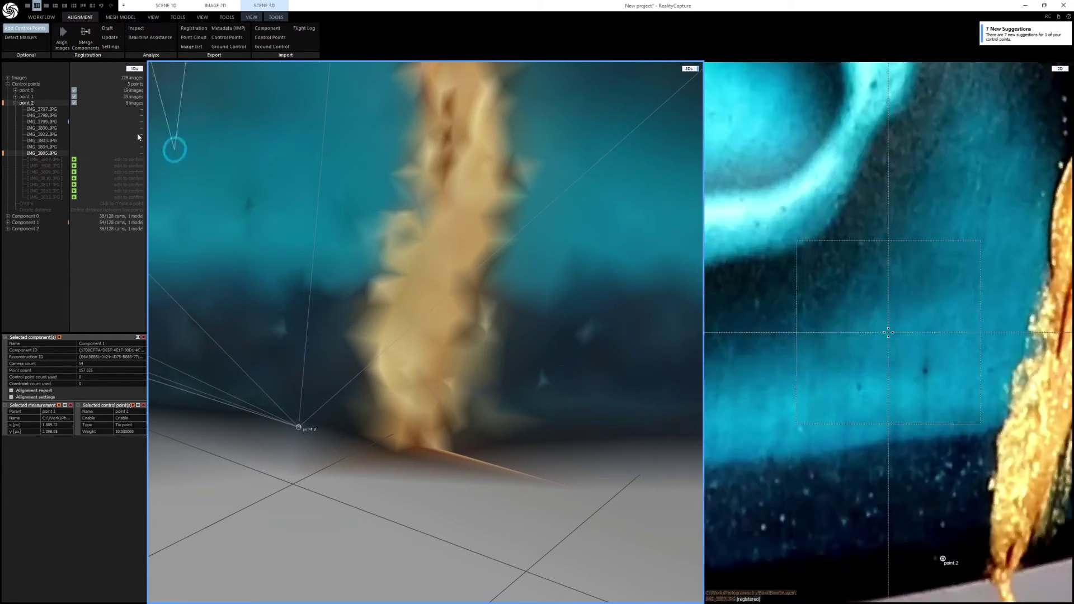
Step: Validate all of point 2's suggested measurements in Component 1's images, from IMG_3807 through IMG_3813
double_click(44, 160)
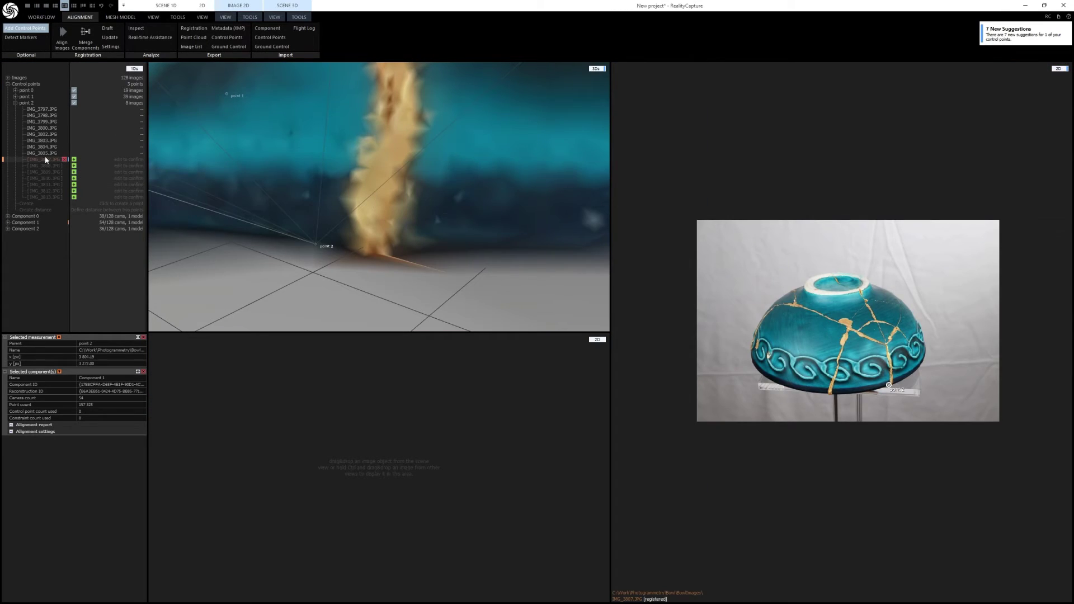
left_click(74, 160)
left_click(74, 166)
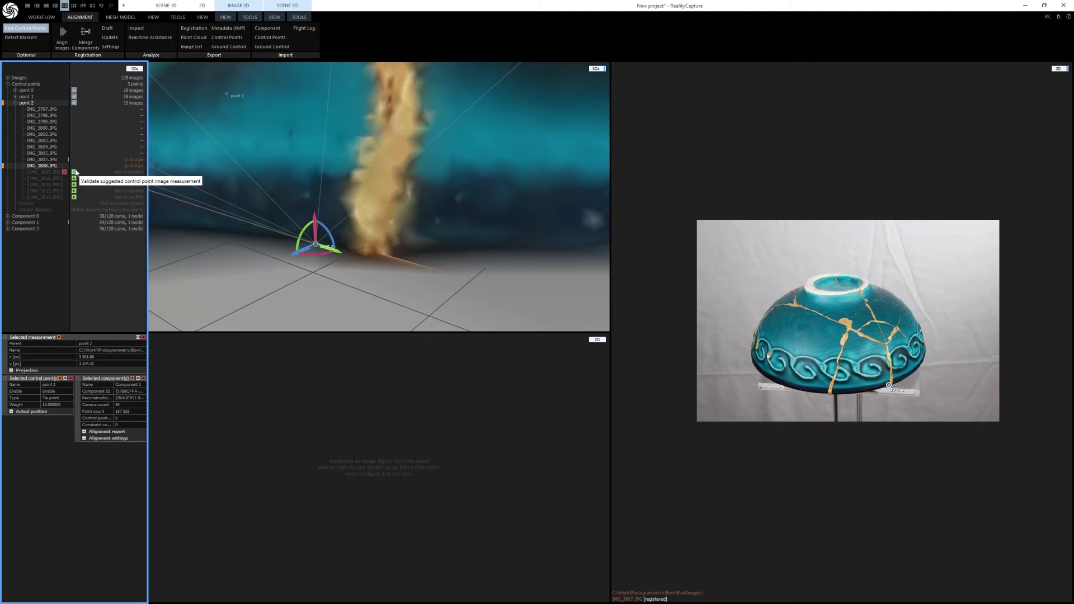
left_click(74, 178)
left_click(75, 184)
left_click(74, 191)
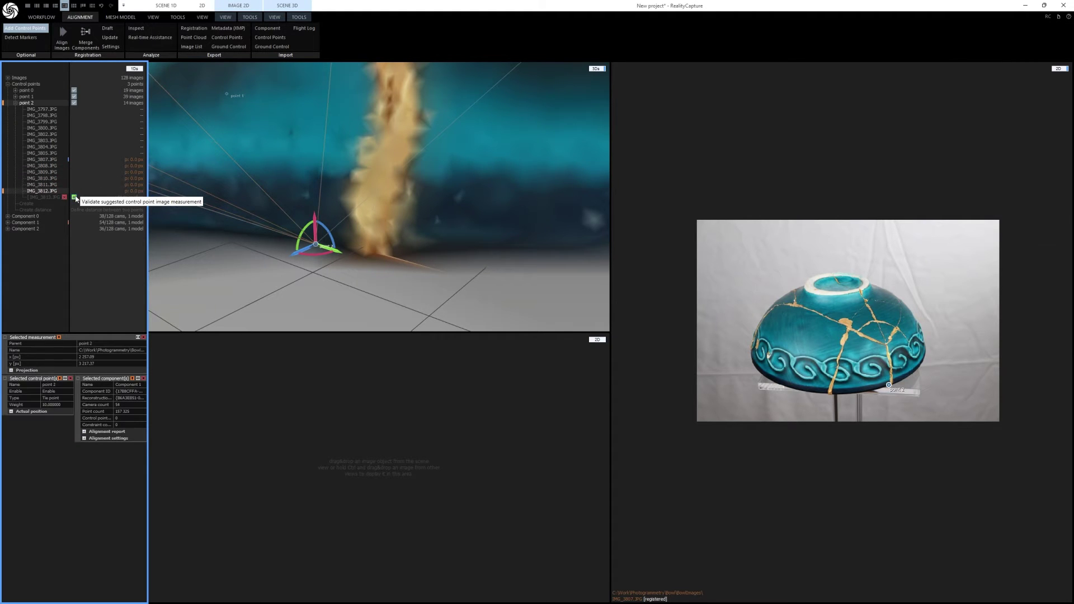
left_click(74, 197)
Step: Display Component 2's model and place point 2 on its dark outer rim, just beside the upper end of the matching gold seam
left_click(25, 230)
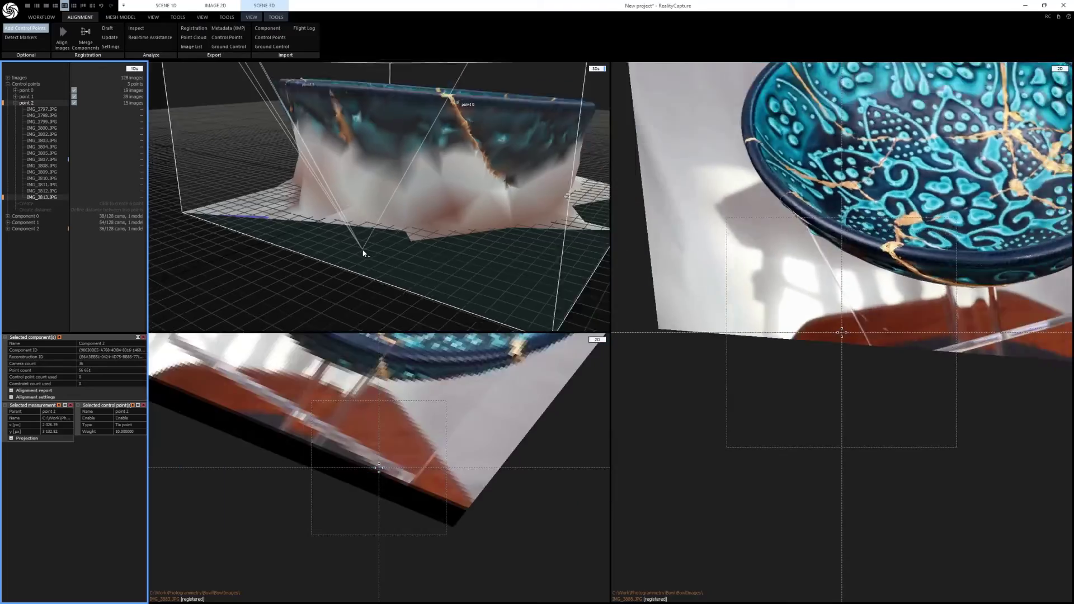
scroll(364, 251, "down", 3)
left_click_drag(363, 250, 455, 240)
scroll(386, 298, "up", 6)
scroll(448, 226, "down", 2)
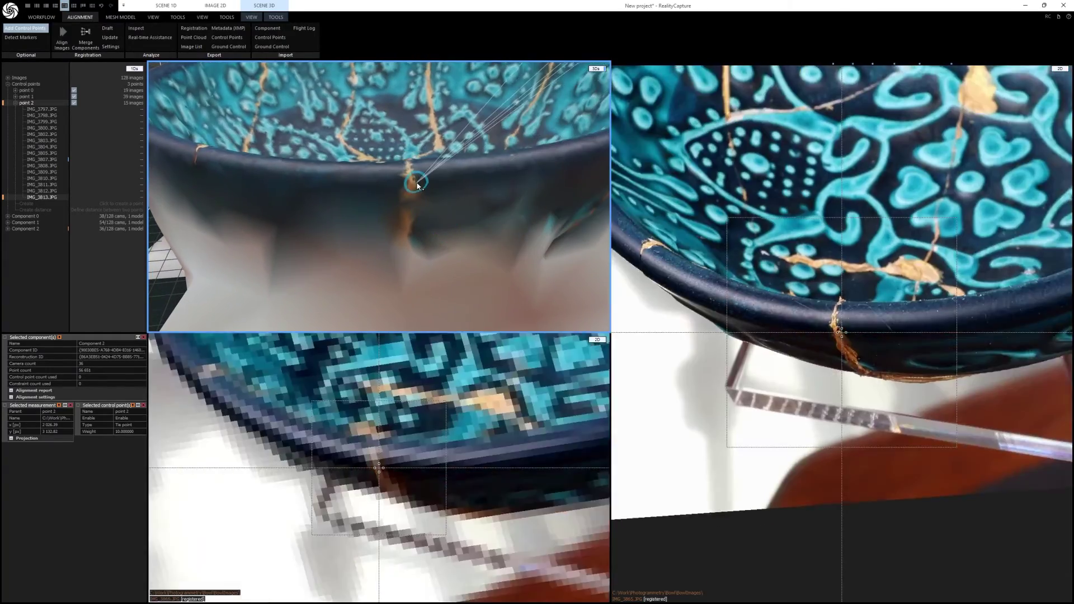
scroll(415, 180, "up", 4)
left_click_drag(418, 186, 477, 118)
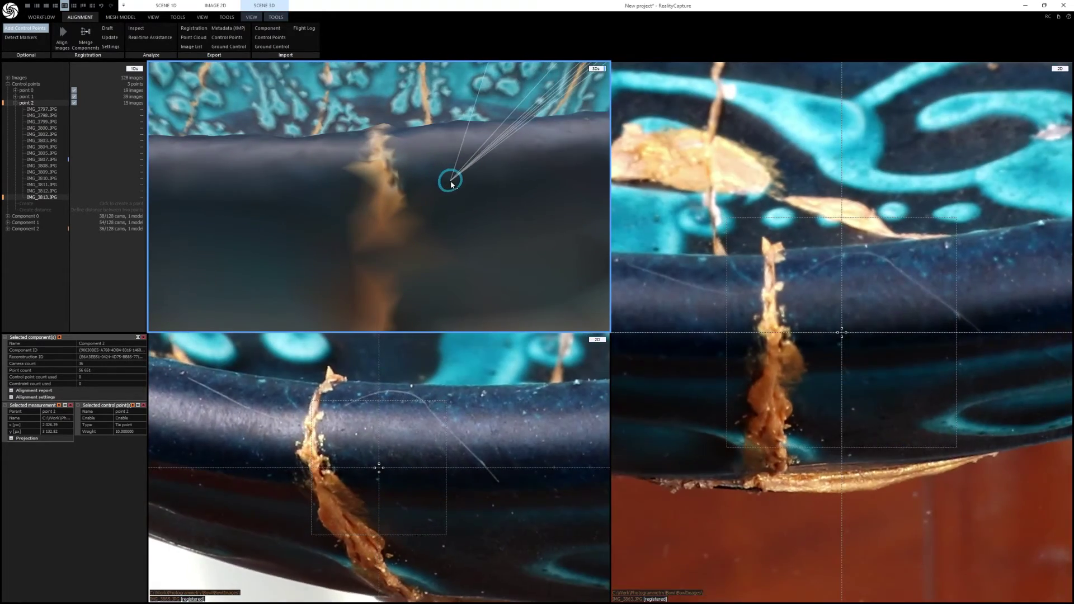
scroll(446, 201, "up", 3)
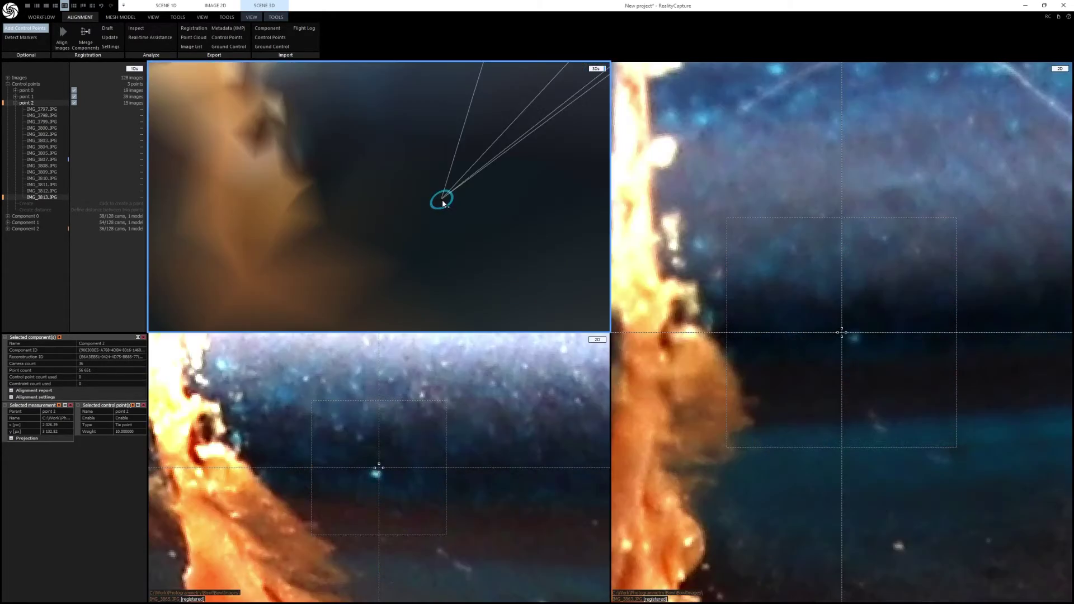
left_click_drag(453, 212, 454, 215)
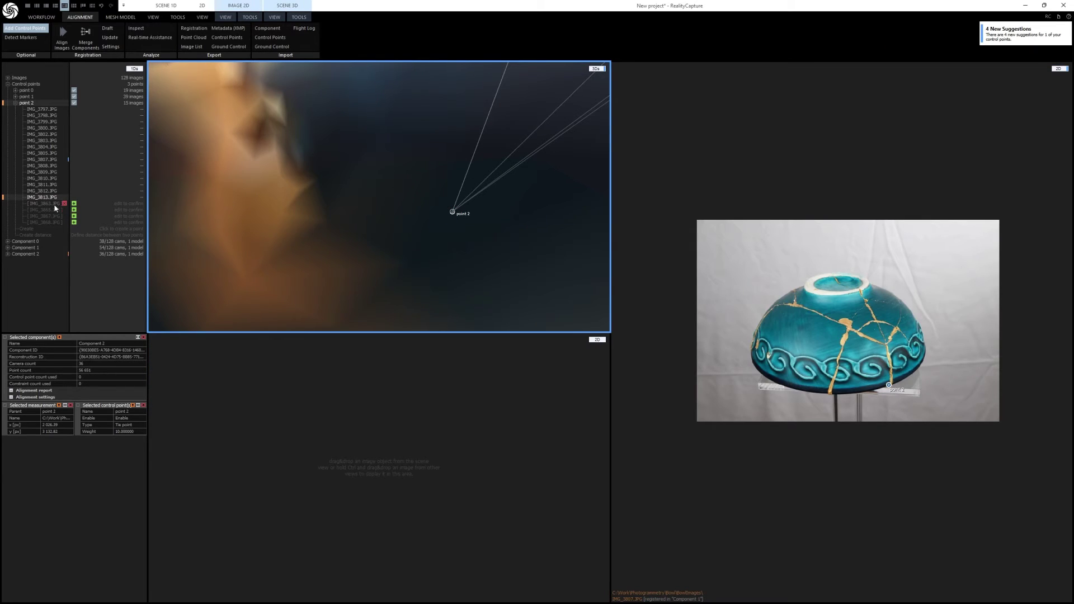
Step: Validate point 2's suggested measurements in Component 2's images, from IMG_3863 through IMG_3868, and collapse the point's measurement list
left_click(48, 205)
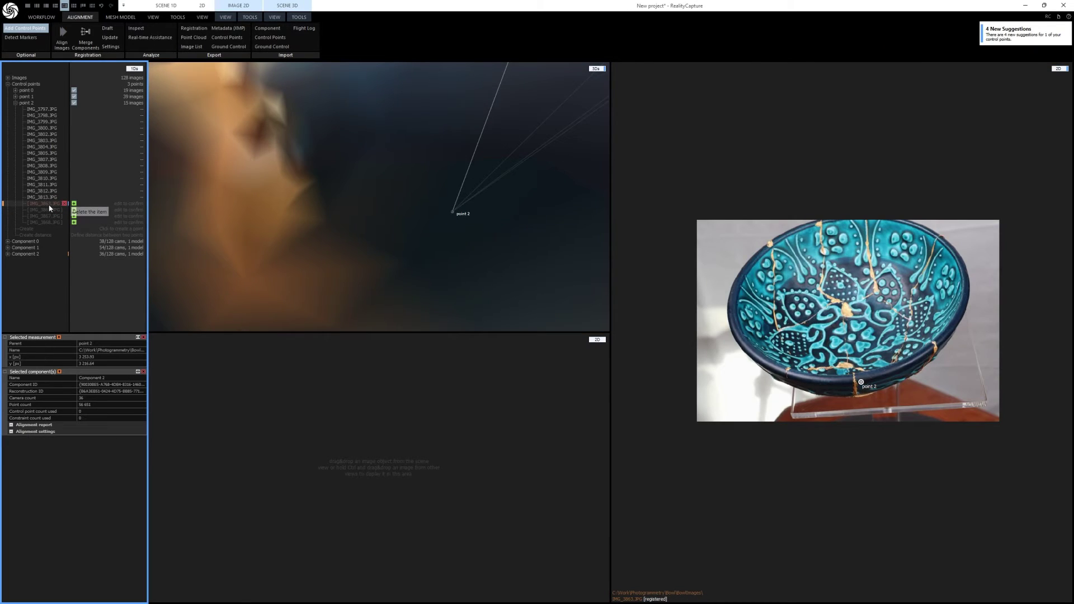
left_click(74, 204)
left_click(74, 210)
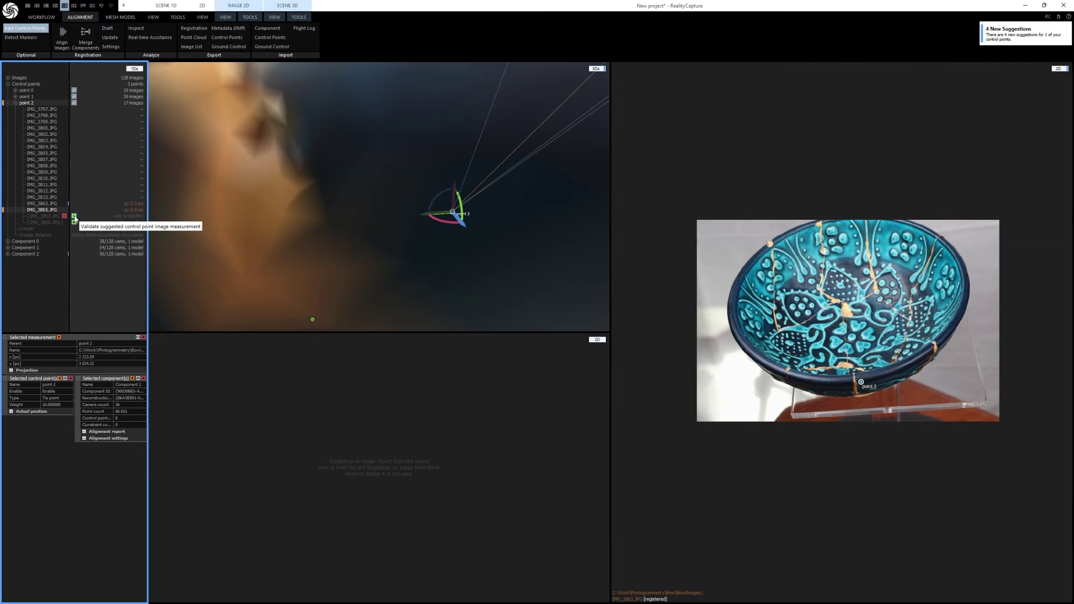
left_click(74, 216)
left_click(74, 223)
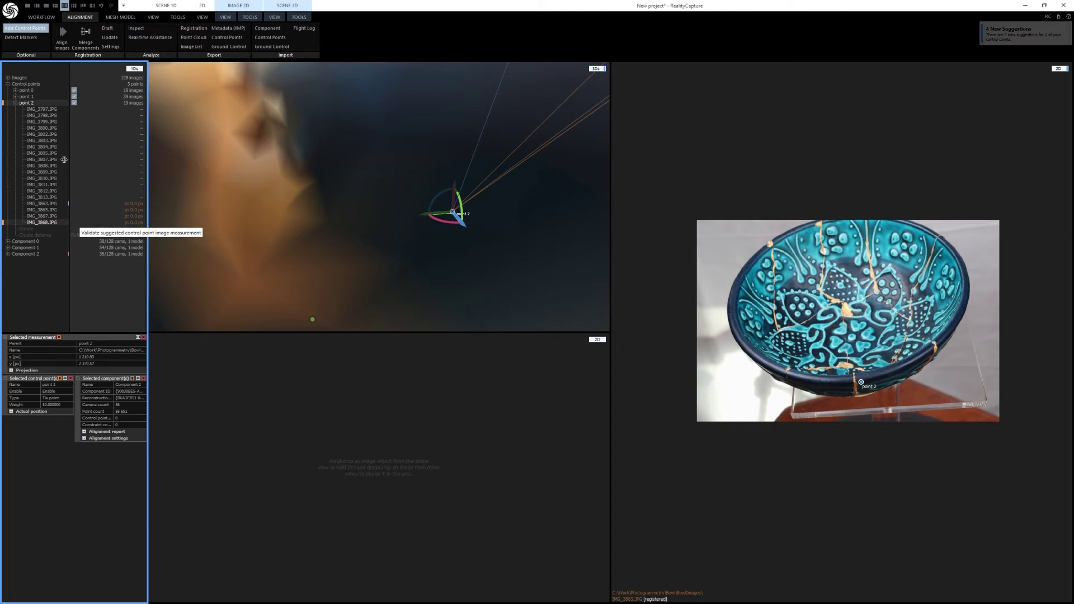
left_click(15, 103)
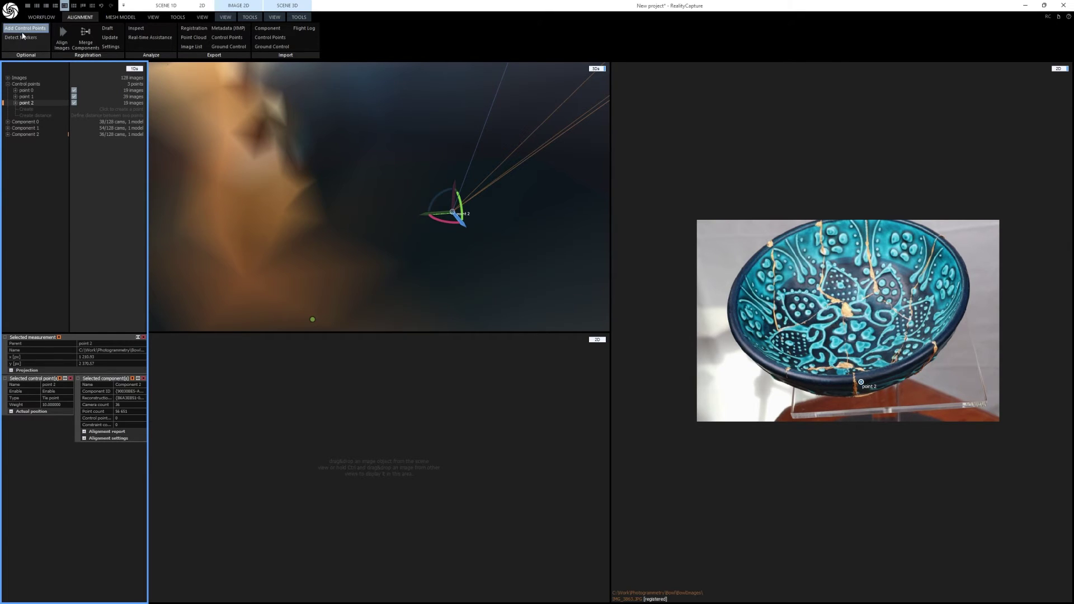
Step: Merge the three components and inspect the bowl's merged point cloud from several angles in a larger 3D view
left_click(86, 37)
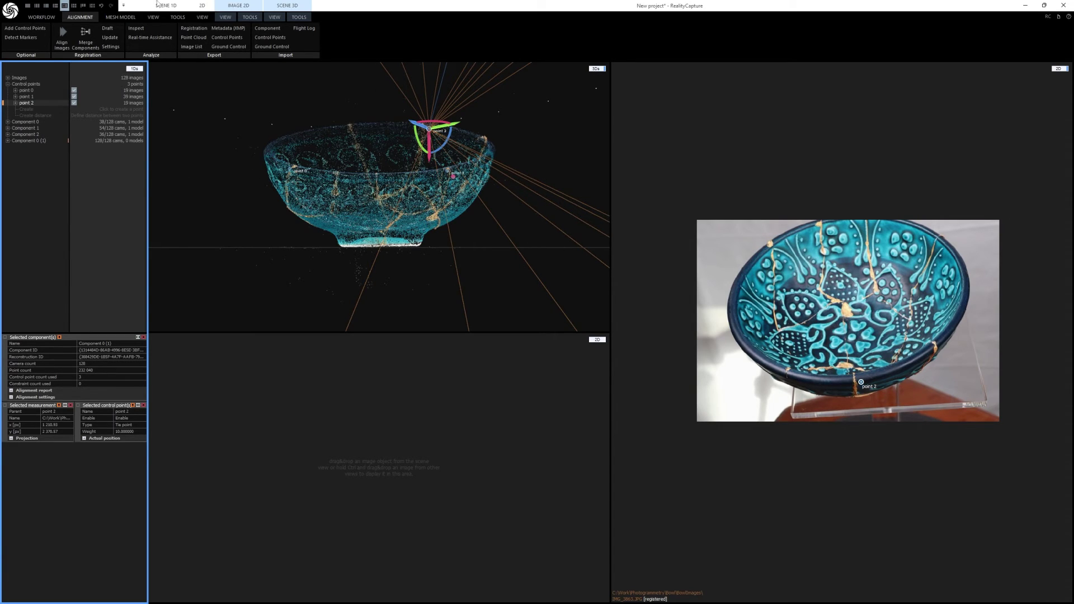
left_click(46, 7)
left_click_drag(646, 319, 624, 387)
scroll(682, 340, "down", 3)
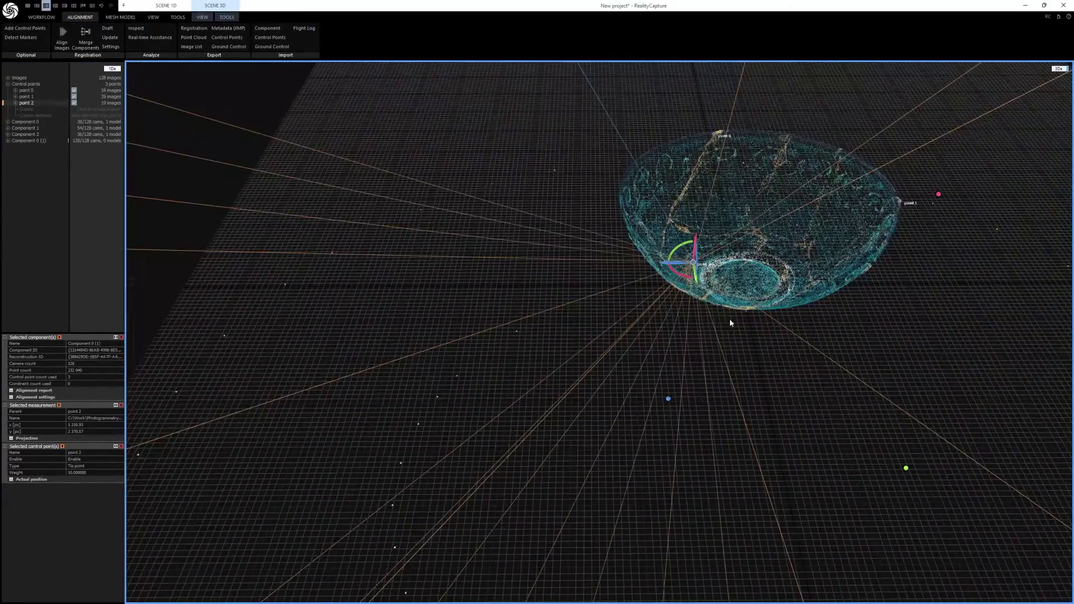
left_click_drag(730, 323, 298, 220)
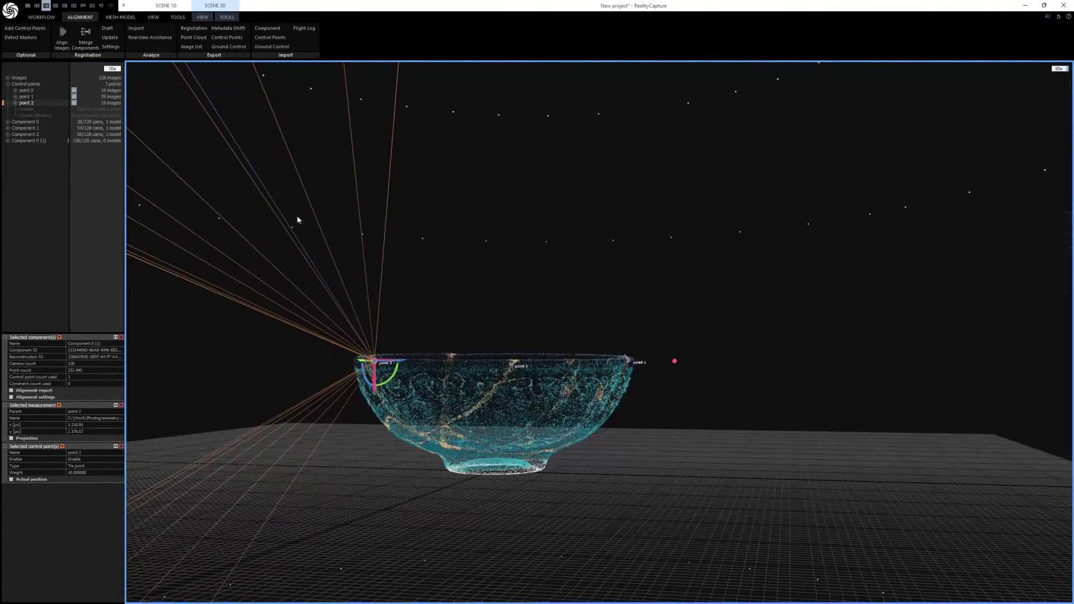
Step: Build a normal-detail mesh from the merged component and inspect the bowl and the stray fragments around it
left_click_drag(559, 314, 468, 374)
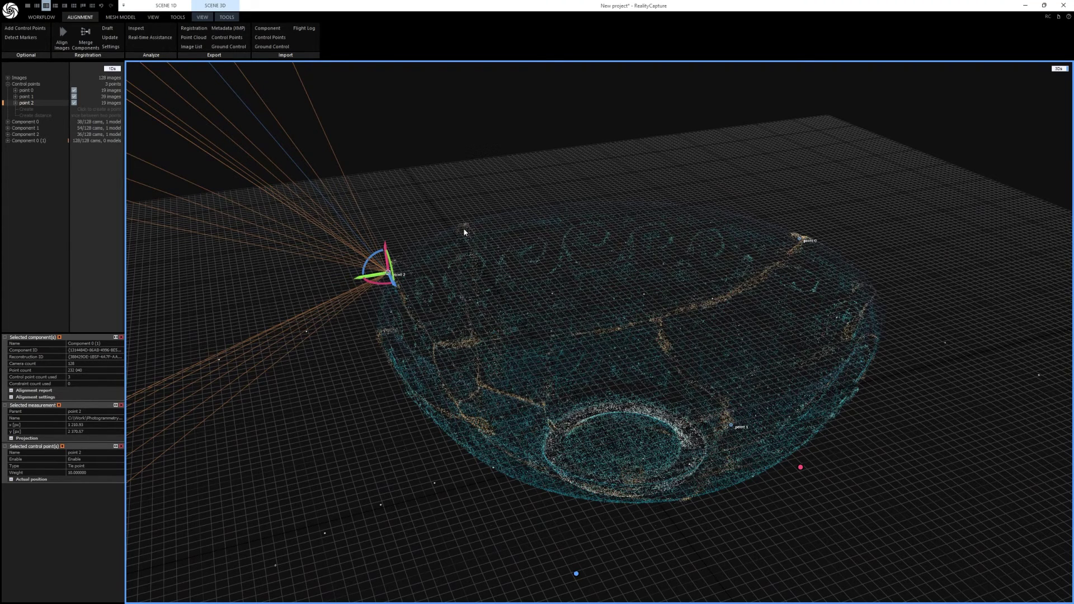
left_click(121, 17)
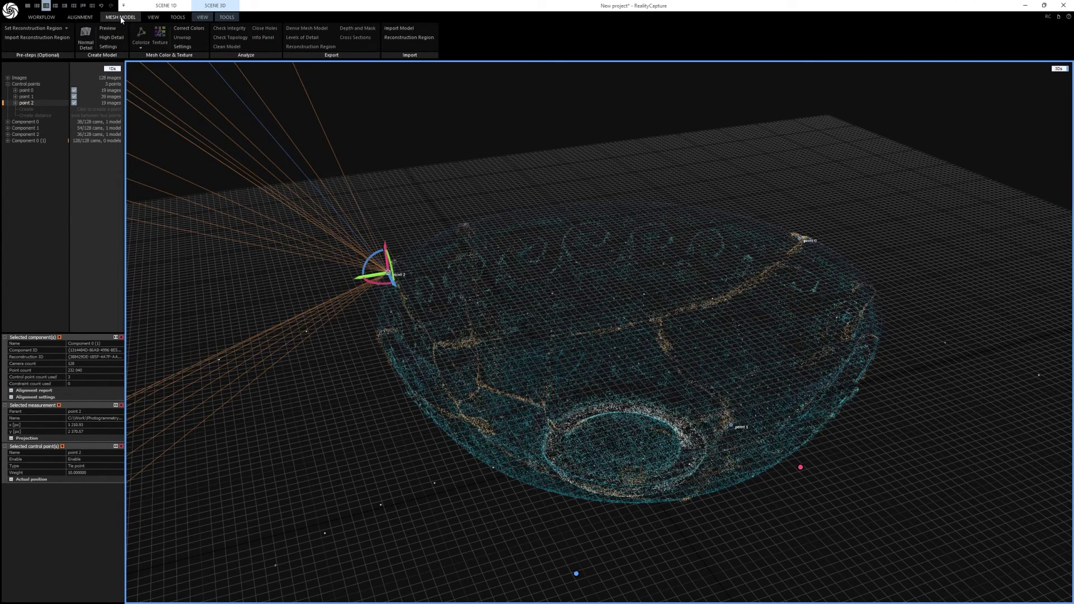
left_click(85, 35)
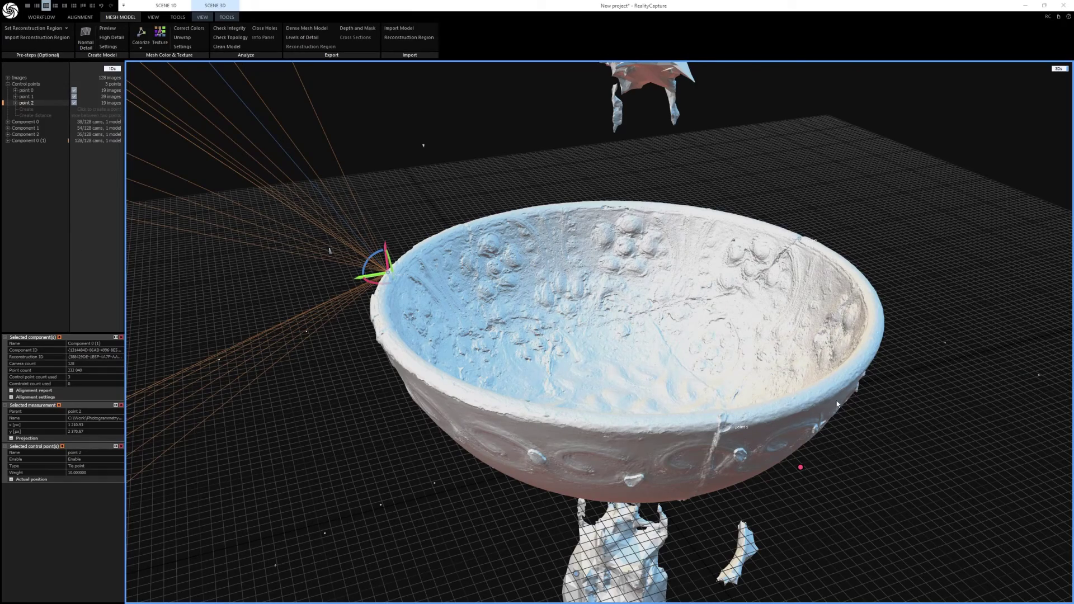
left_click_drag(838, 404, 723, 372)
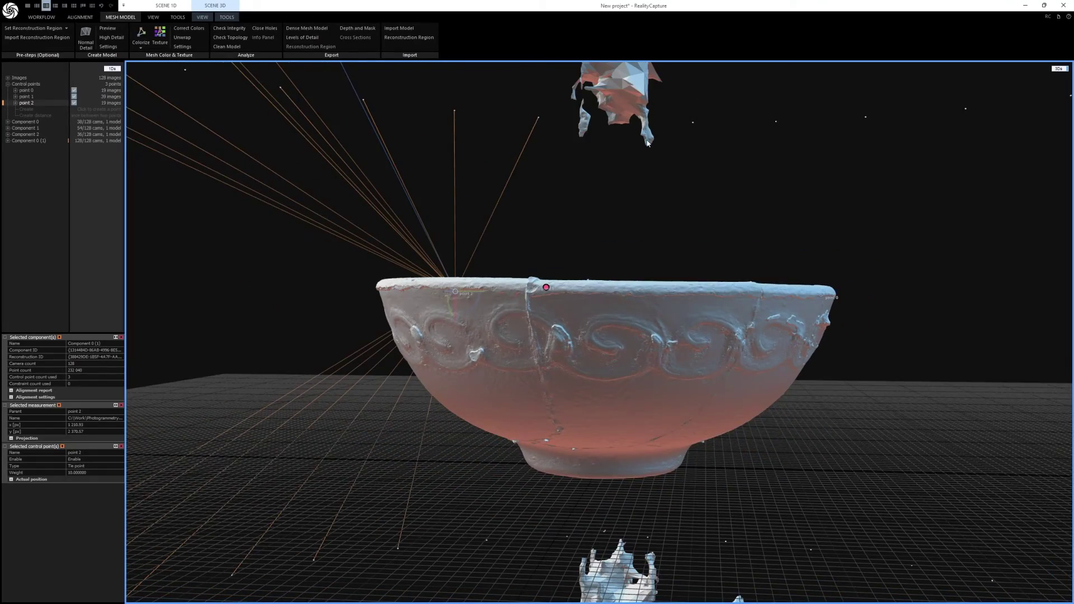
left_click_drag(648, 143, 573, 353)
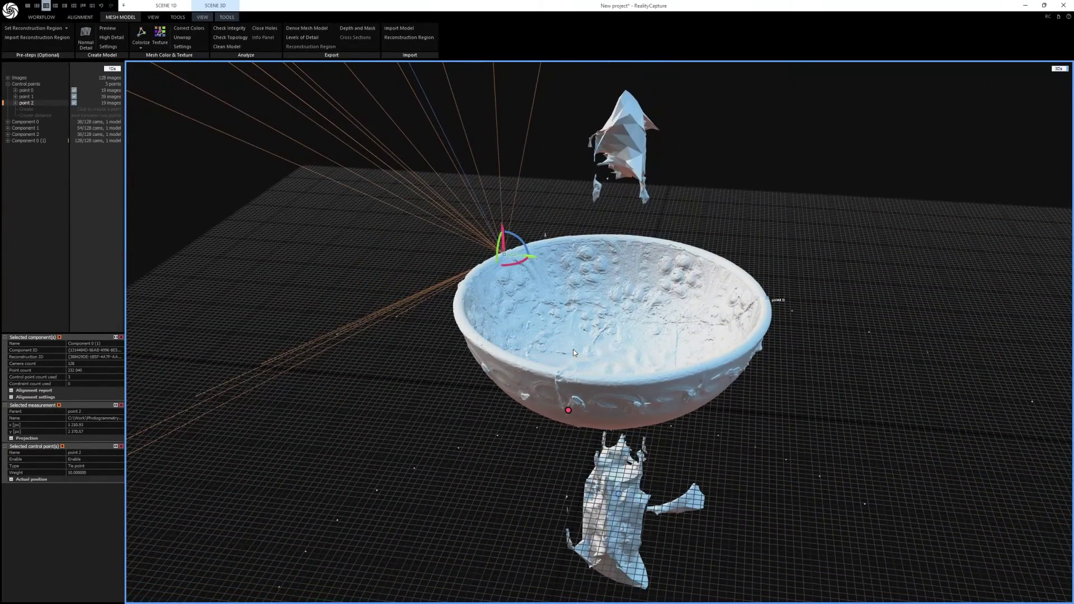
Step: Select the mesh's largest connected component, the bowl, with the Advanced Selection Tool
left_click(227, 18)
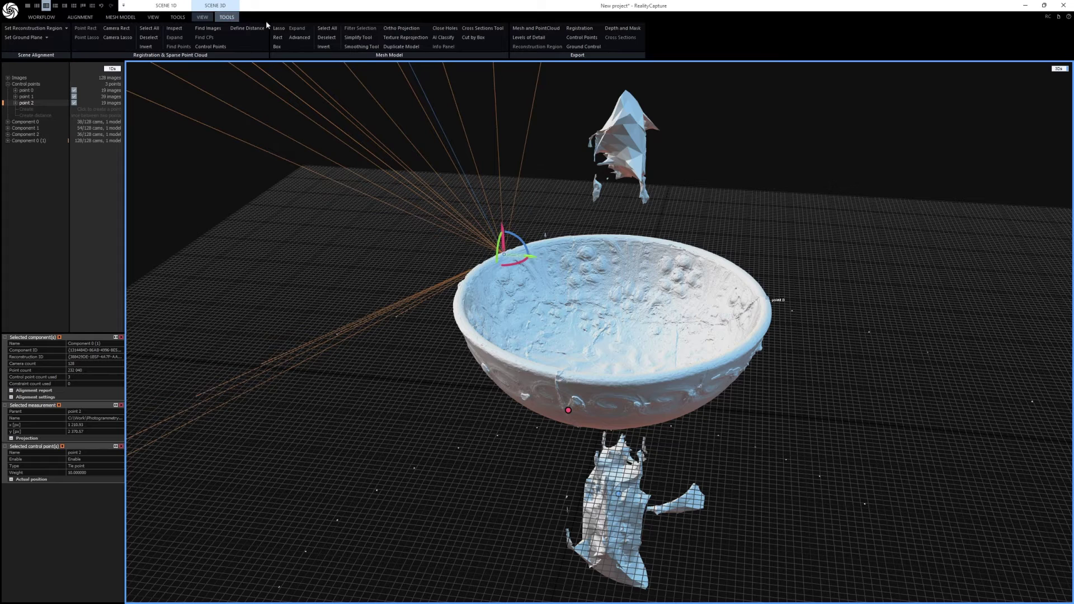
left_click(301, 38)
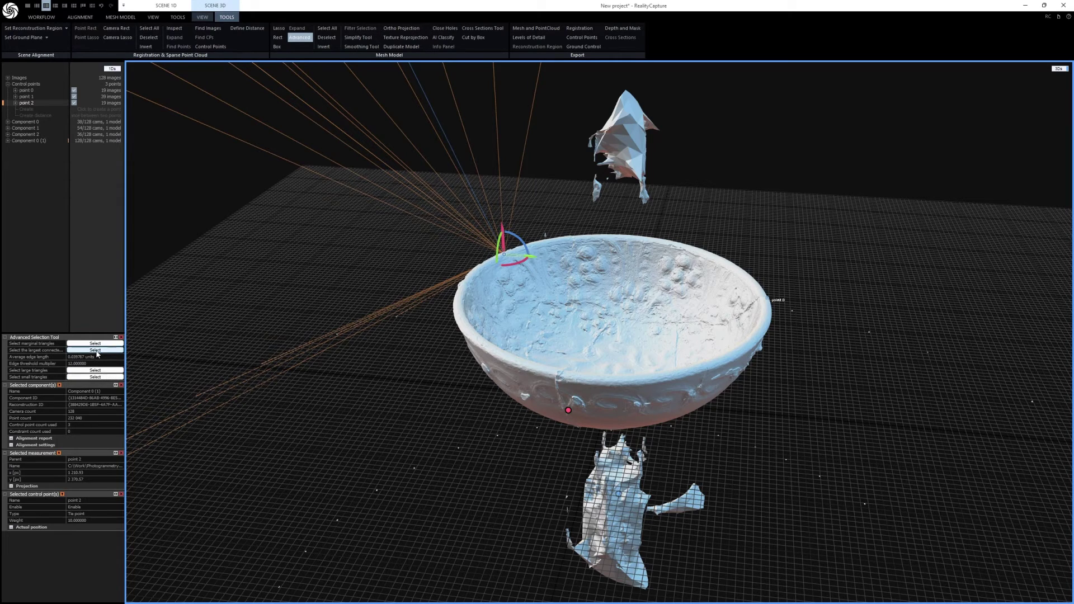
left_click(96, 350)
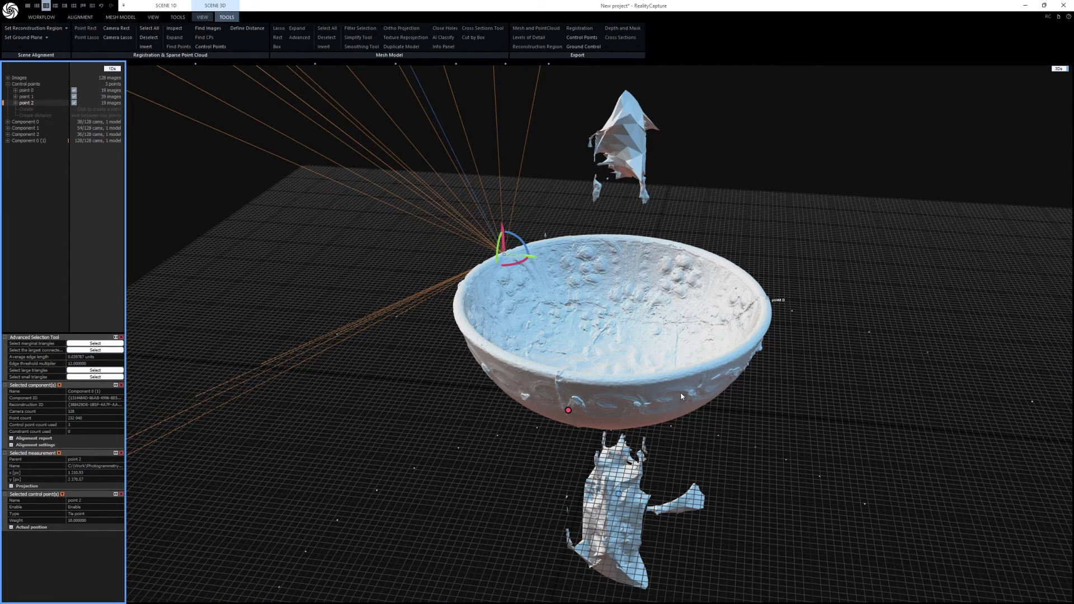
left_click(700, 324)
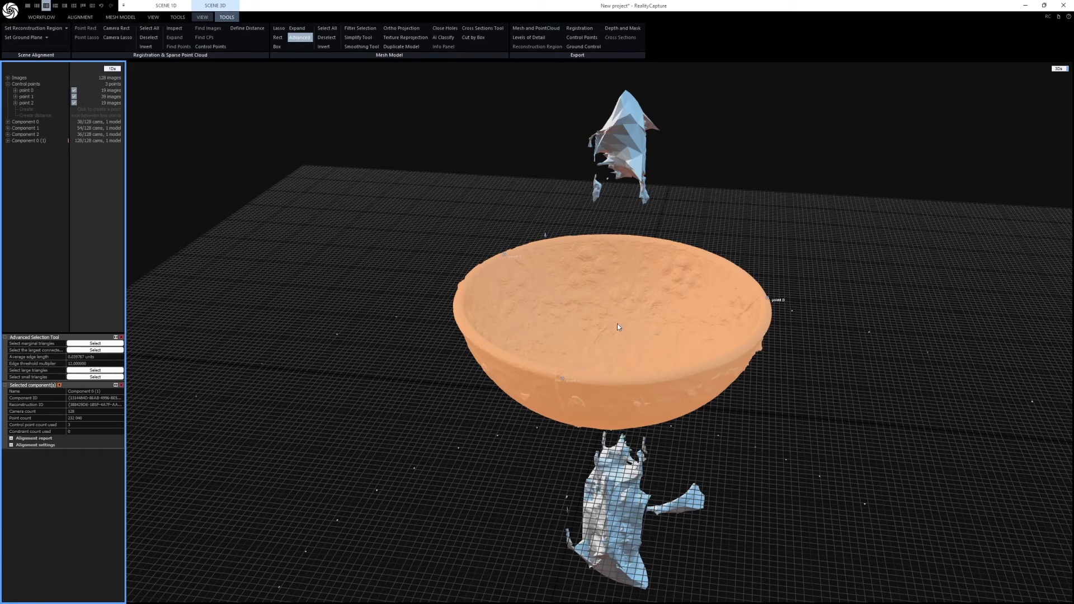
Step: Invert the triangle selection to the floating fragments above and below the bowl and filter them out of the mesh
left_click_drag(631, 280, 430, 245)
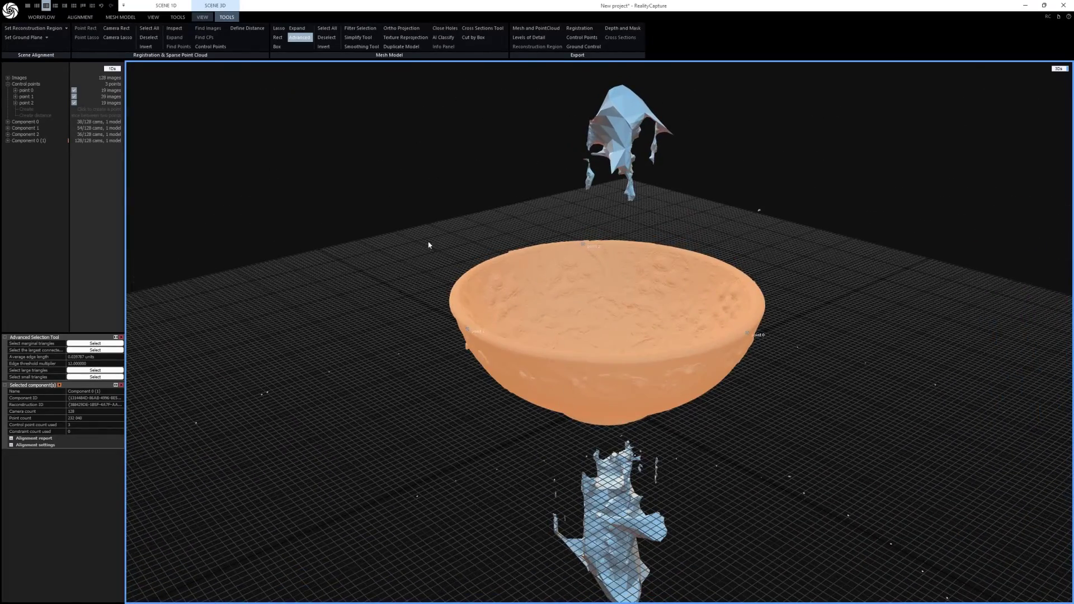
left_click(324, 47)
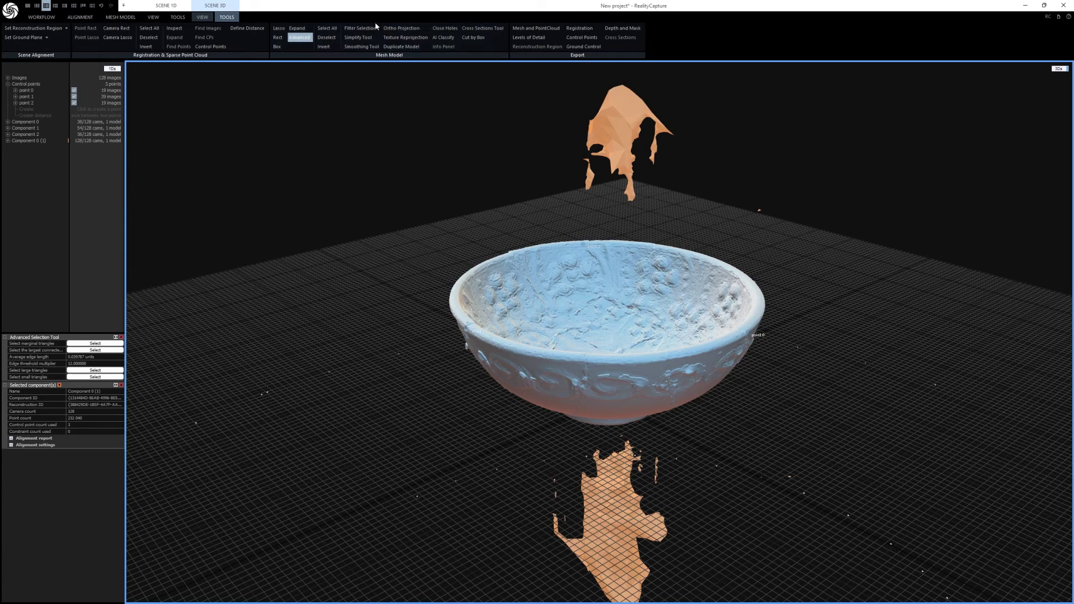
left_click(361, 28)
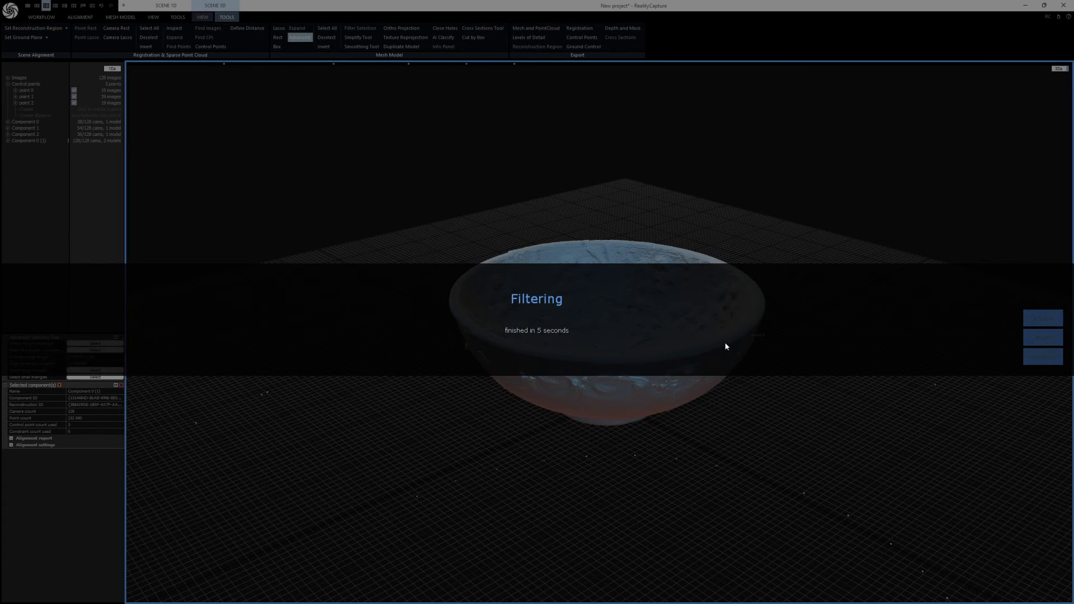
scroll(615, 355, "up", 3)
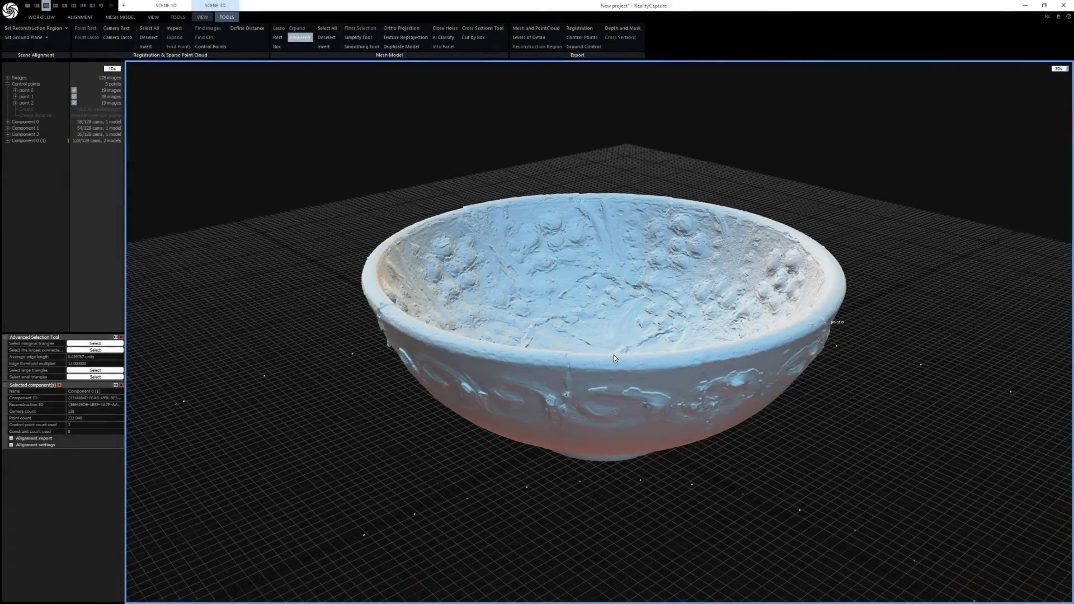
Step: Colorize the filtered bowl mesh and inspect its coloured interior
left_click_drag(616, 355, 400, 184)
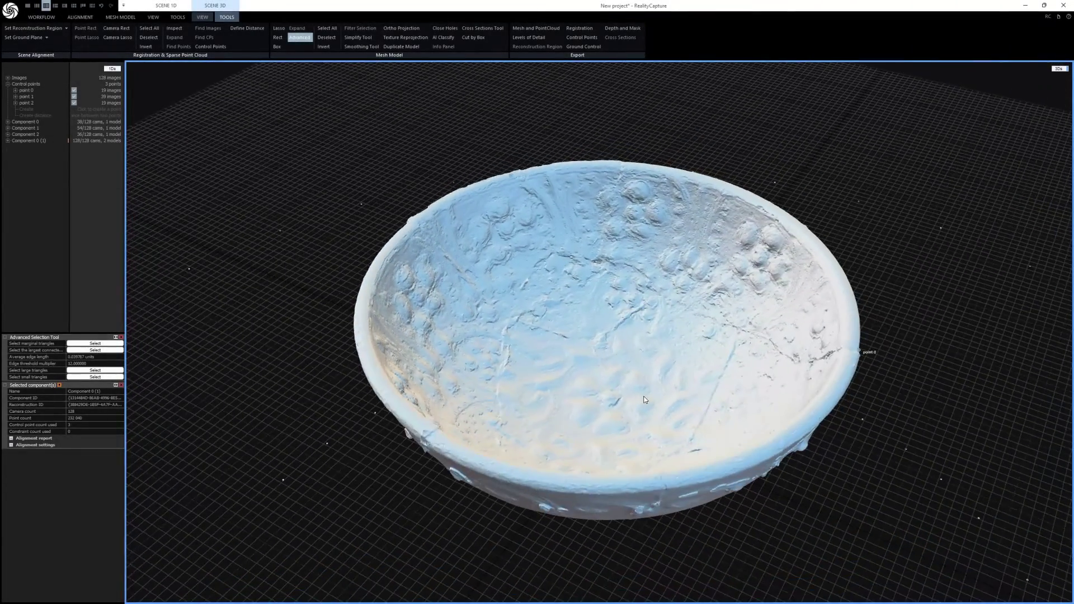
left_click(120, 16)
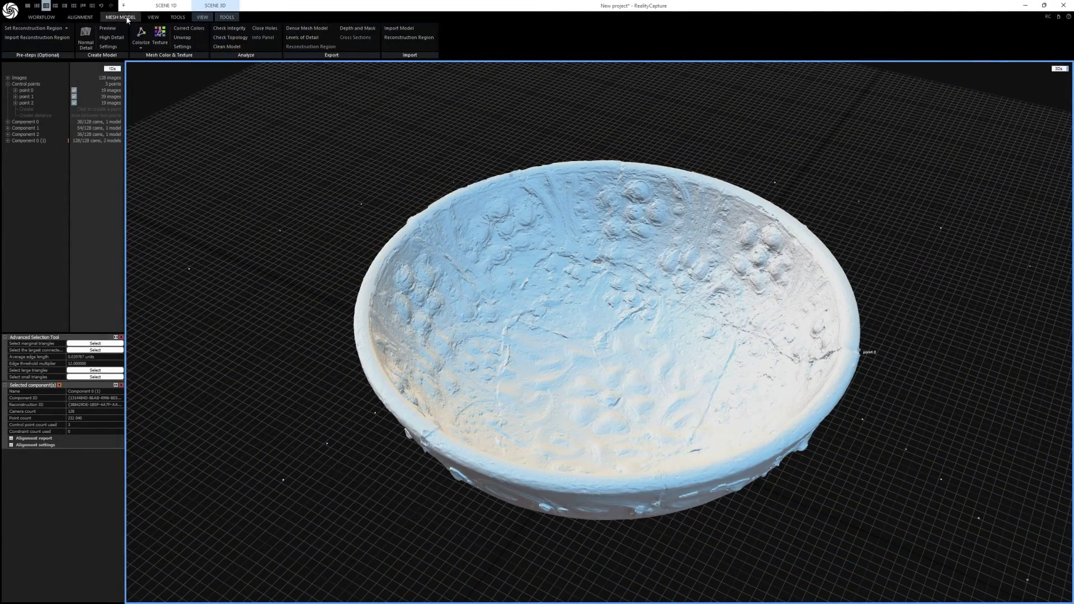
left_click(137, 33)
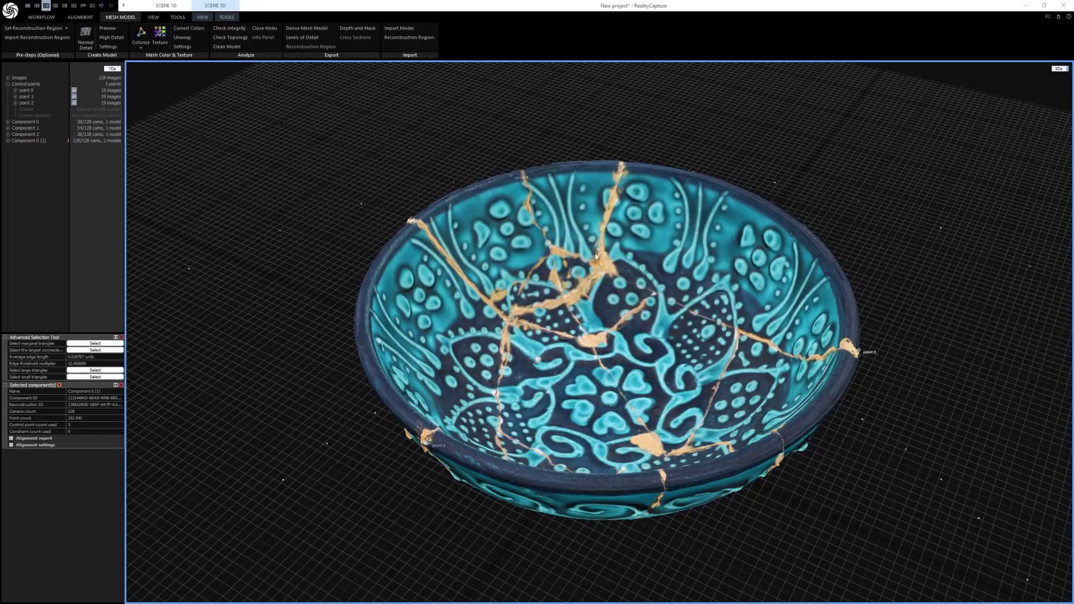
left_click_drag(666, 386, 626, 401)
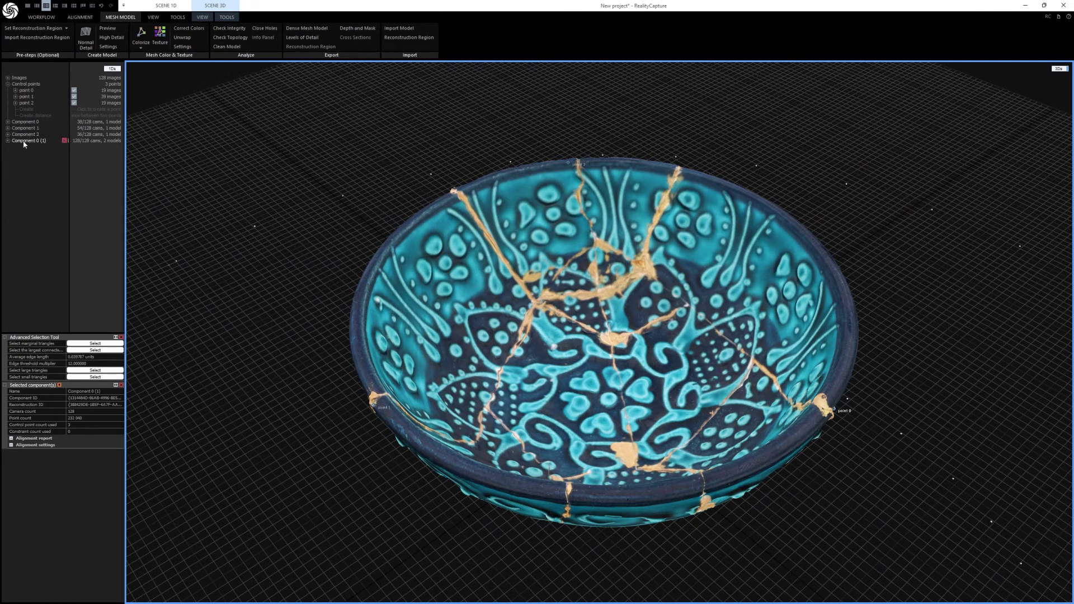
Step: Delete the original Components 0, 1 and 2, and delete the unfiltered Model 1 from the merged component
left_click(64, 122)
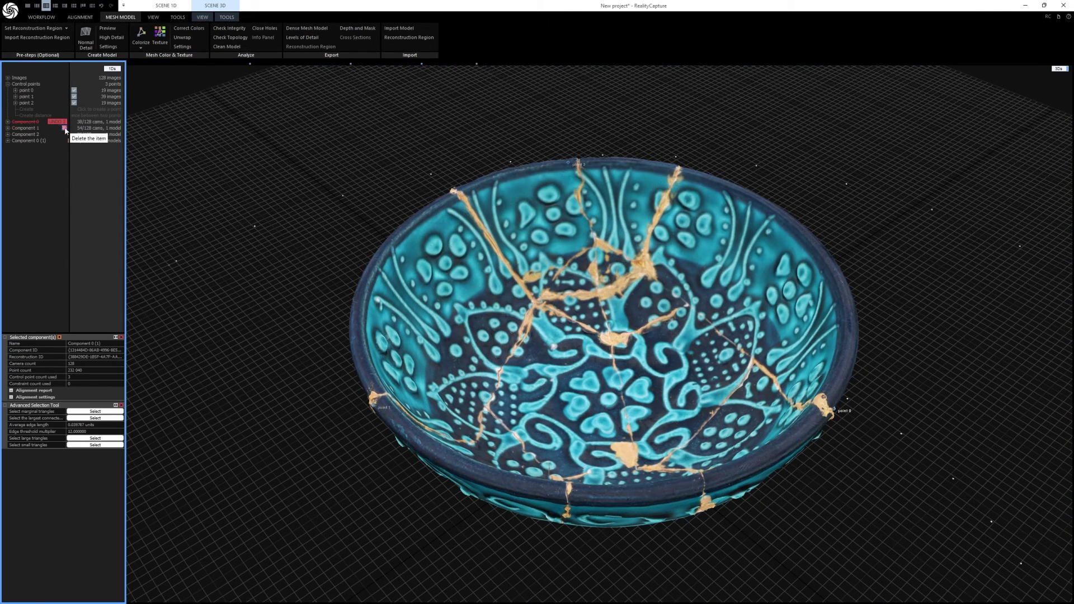
left_click(64, 128)
left_click(65, 134)
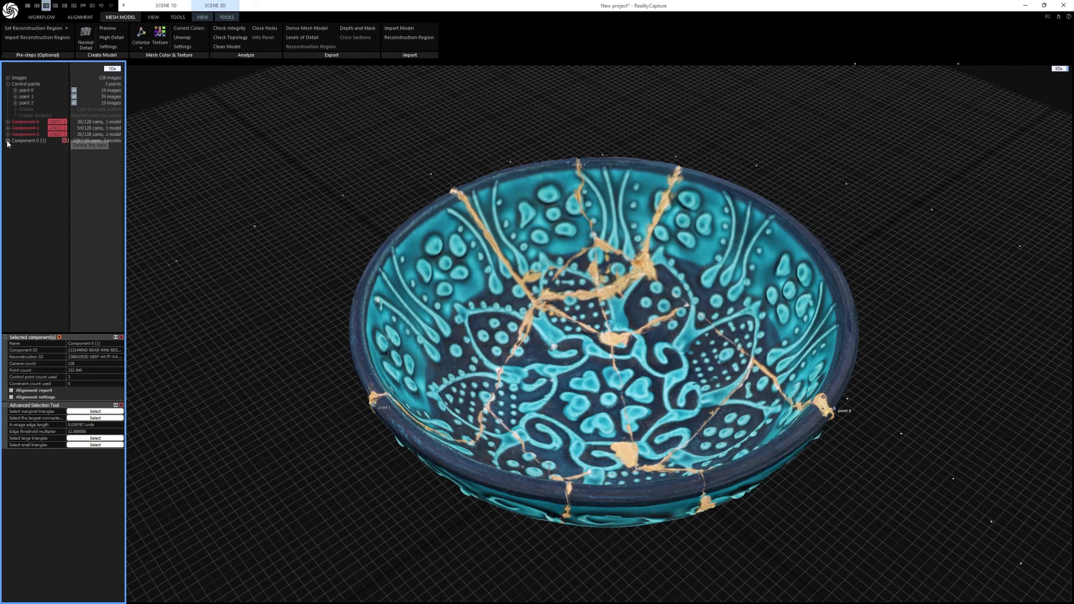
left_click(8, 141)
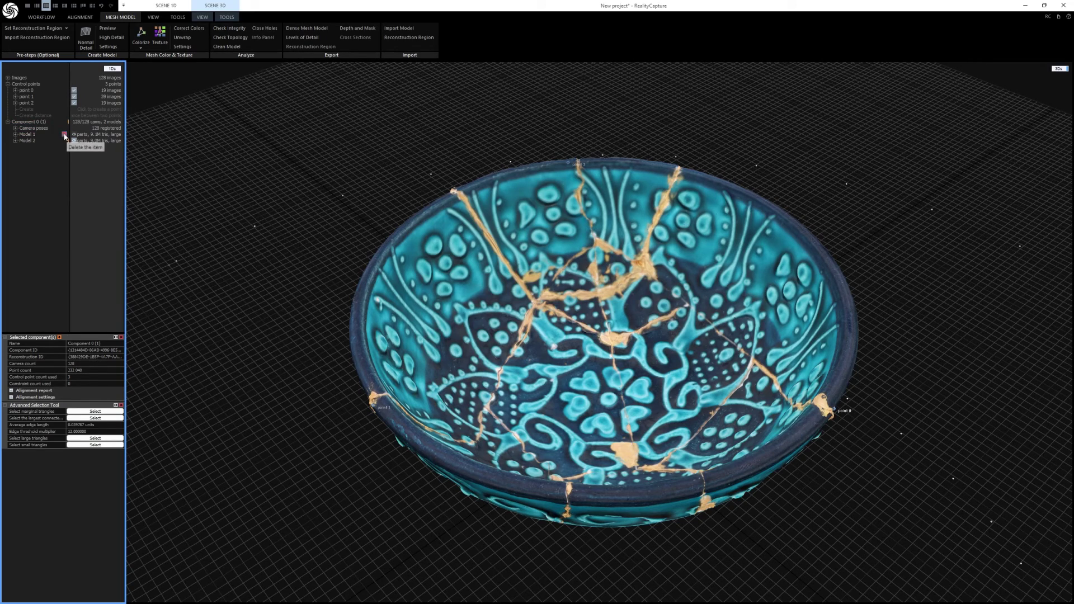
left_click(65, 136)
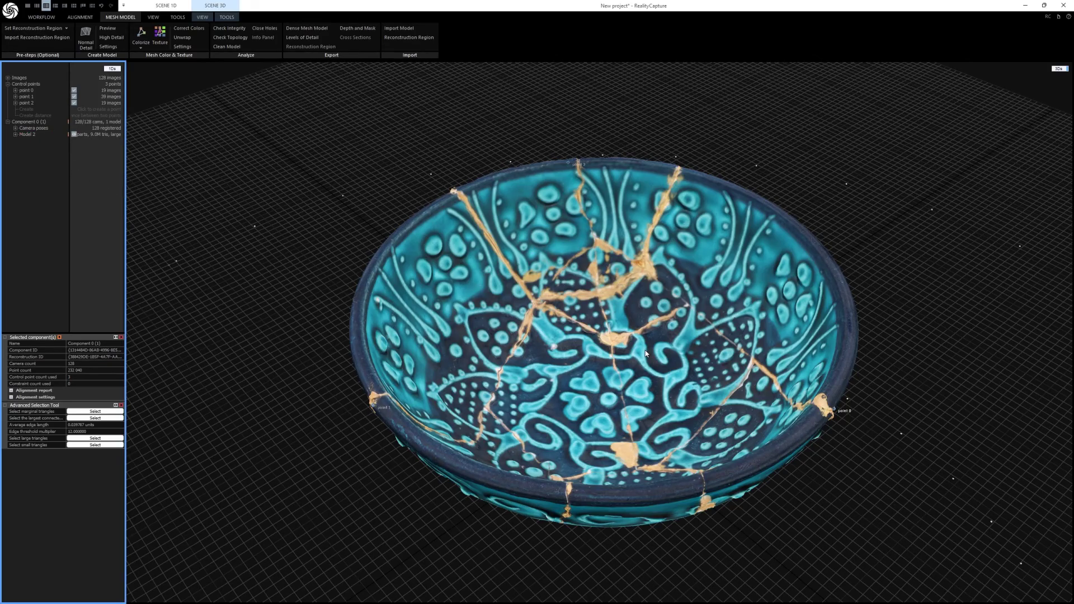
Step: Start a mesh export of Model 2 in FBX format, with the Bowl folder inside Photogrammetry as the destination
scroll(646, 354, "down", 3)
left_click_drag(680, 400, 629, 385)
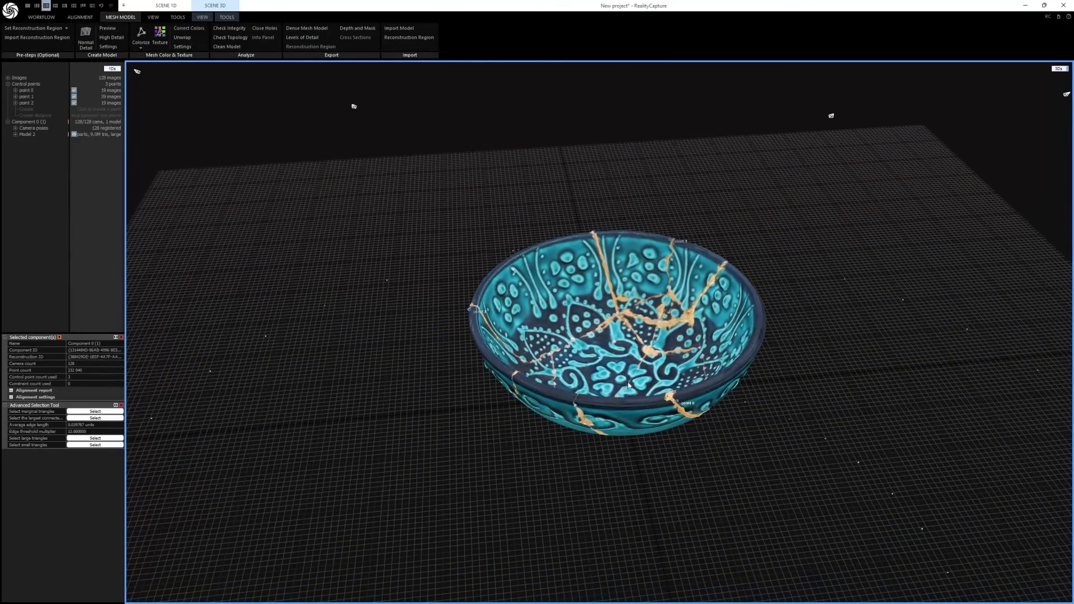
left_click(227, 17)
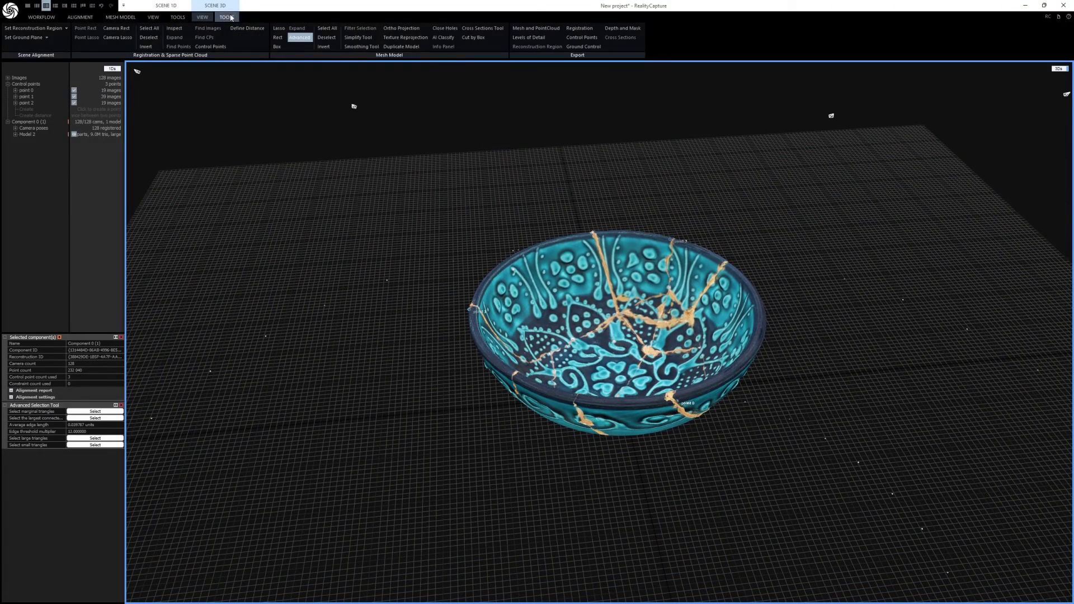
left_click(535, 31)
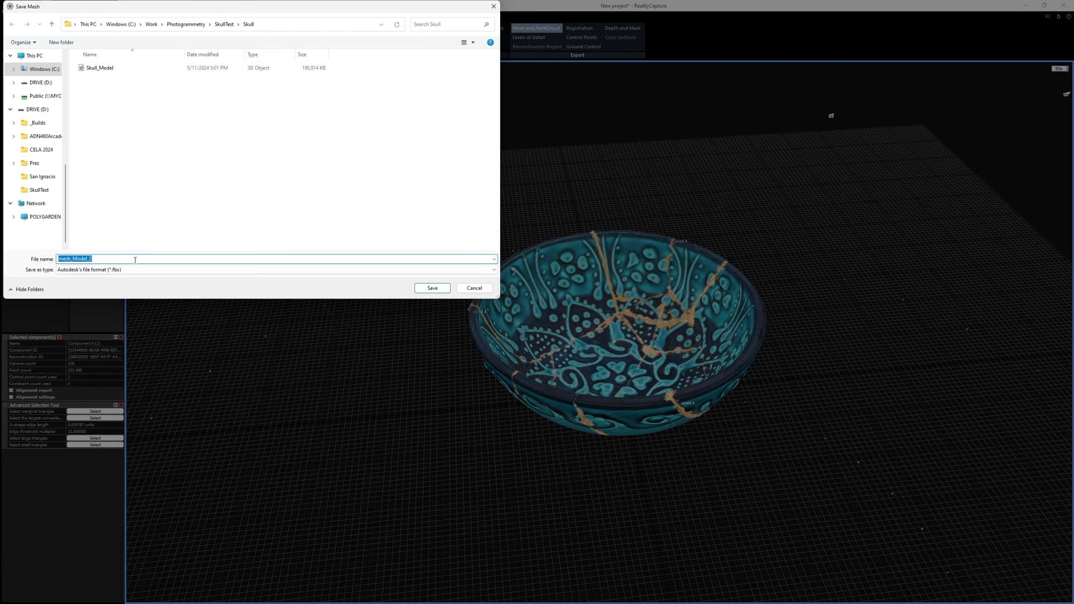
left_click(128, 272)
left_click(127, 346)
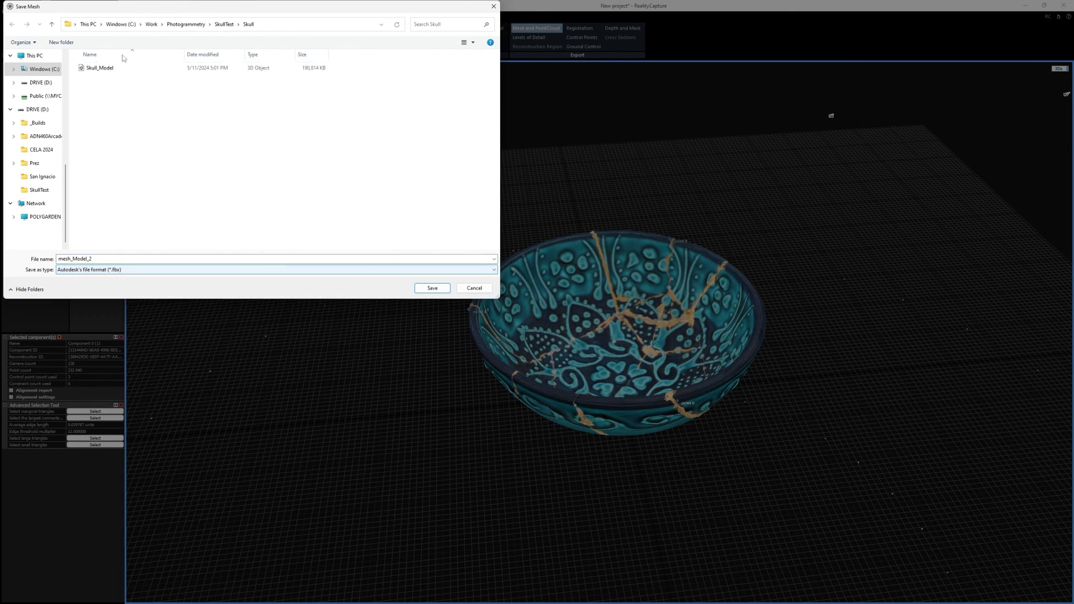
left_click(193, 25)
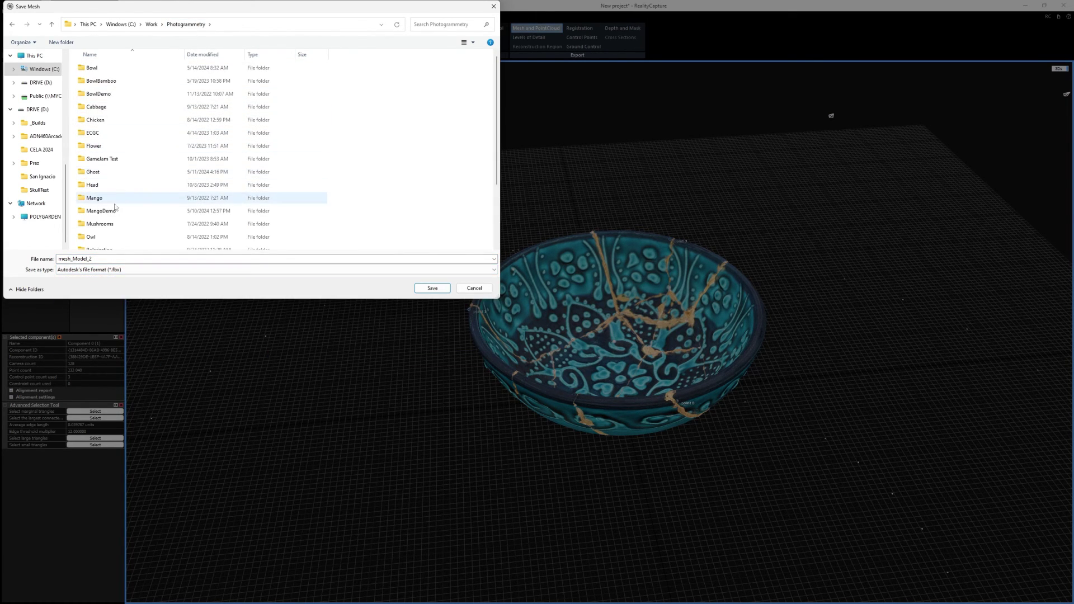
double_click(101, 69)
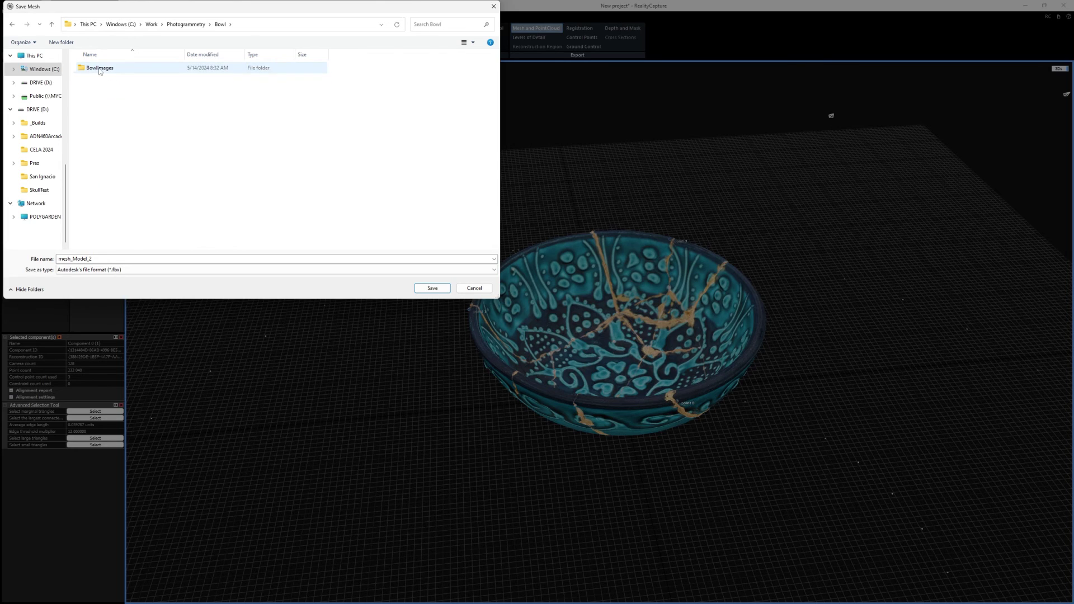
Step: Name the export file Bowl_HighPoly and export the model with the current export settings
double_click(113, 259)
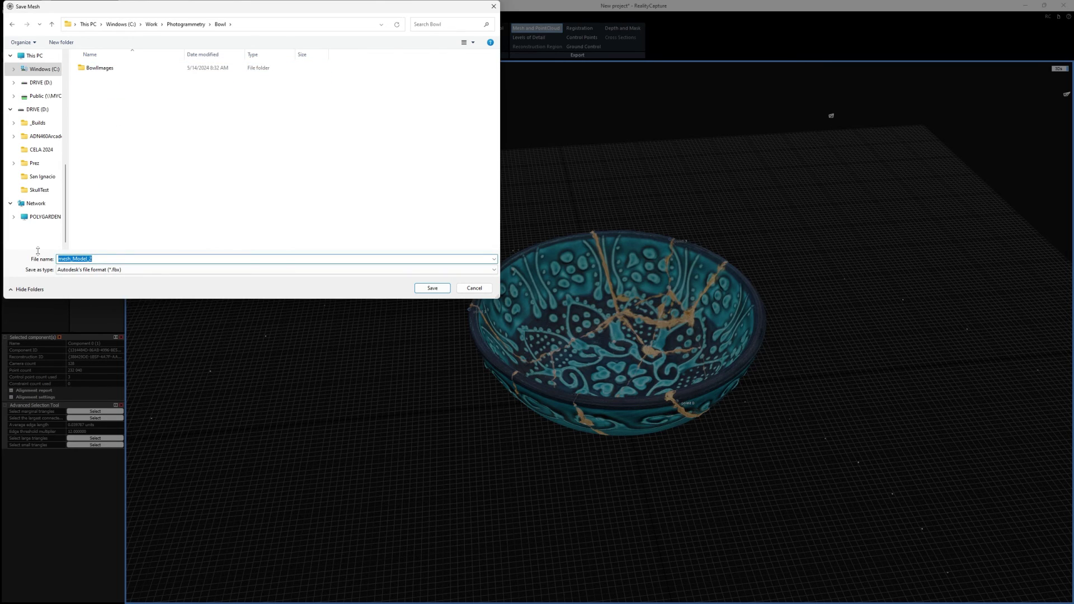
type("Bowl")
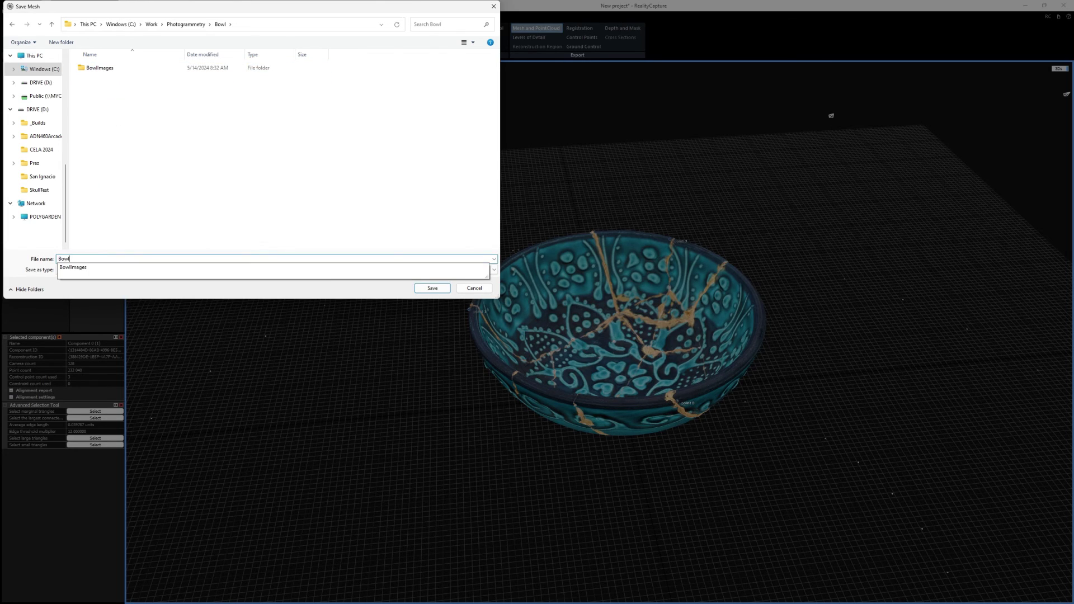
type("_HighPoly")
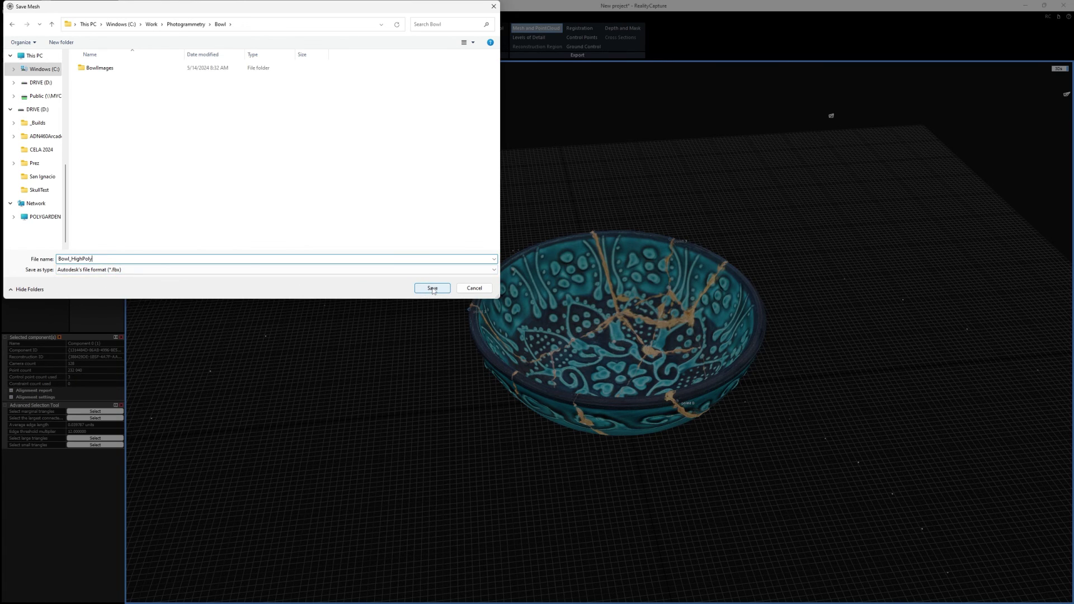
left_click(433, 289)
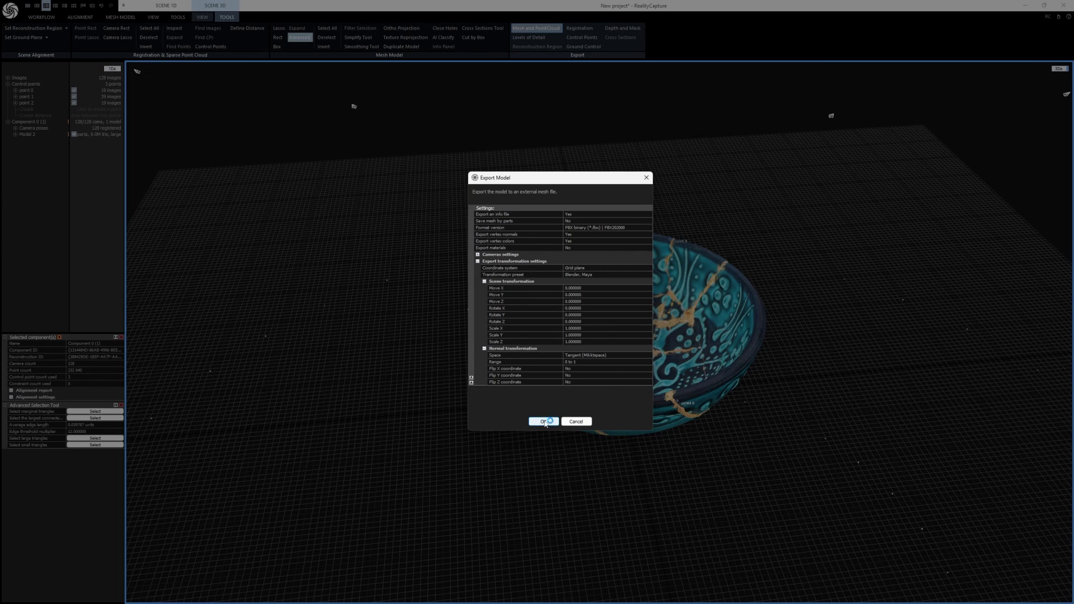
left_click(543, 422)
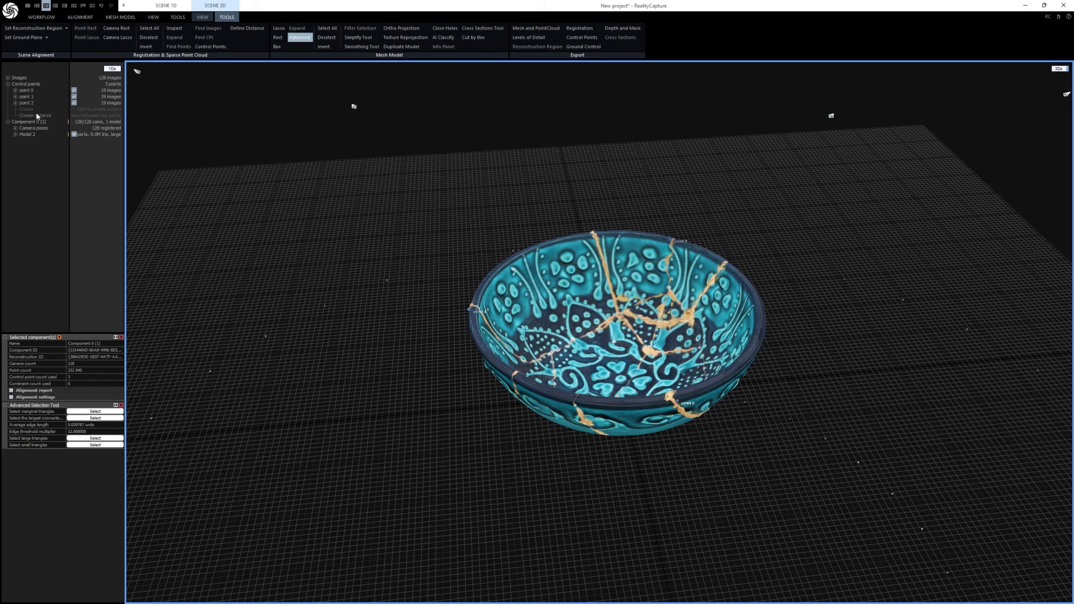
scroll(627, 373, "down", 2)
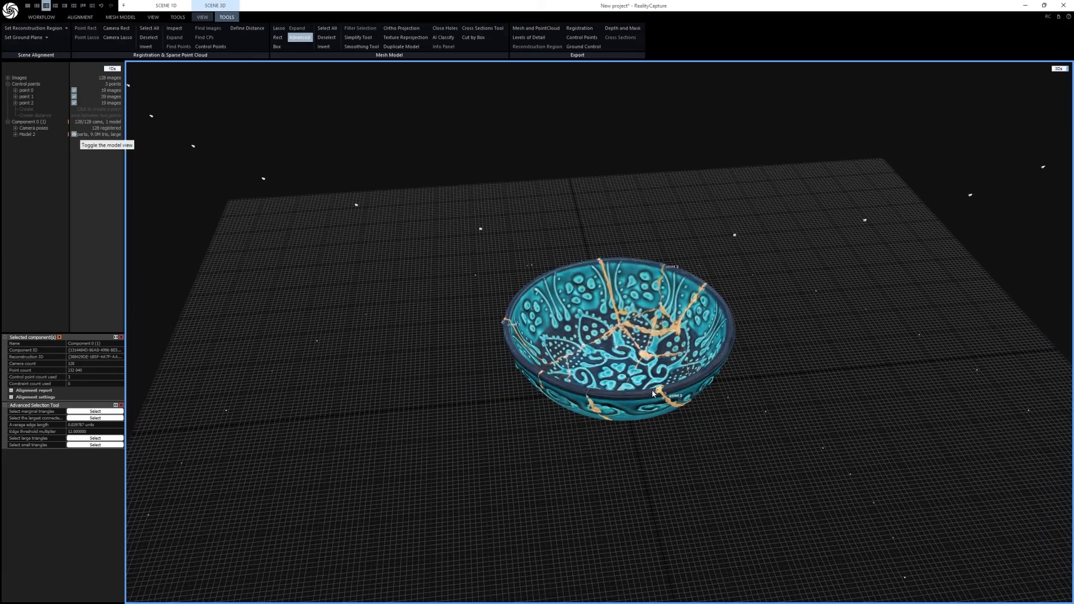
scroll(599, 356, "up", 5)
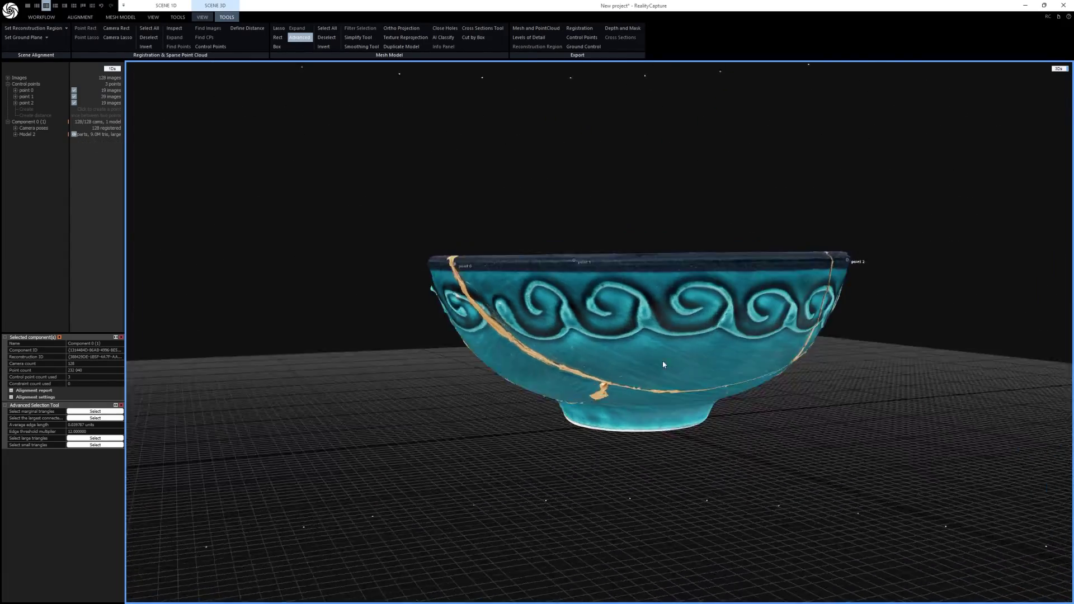